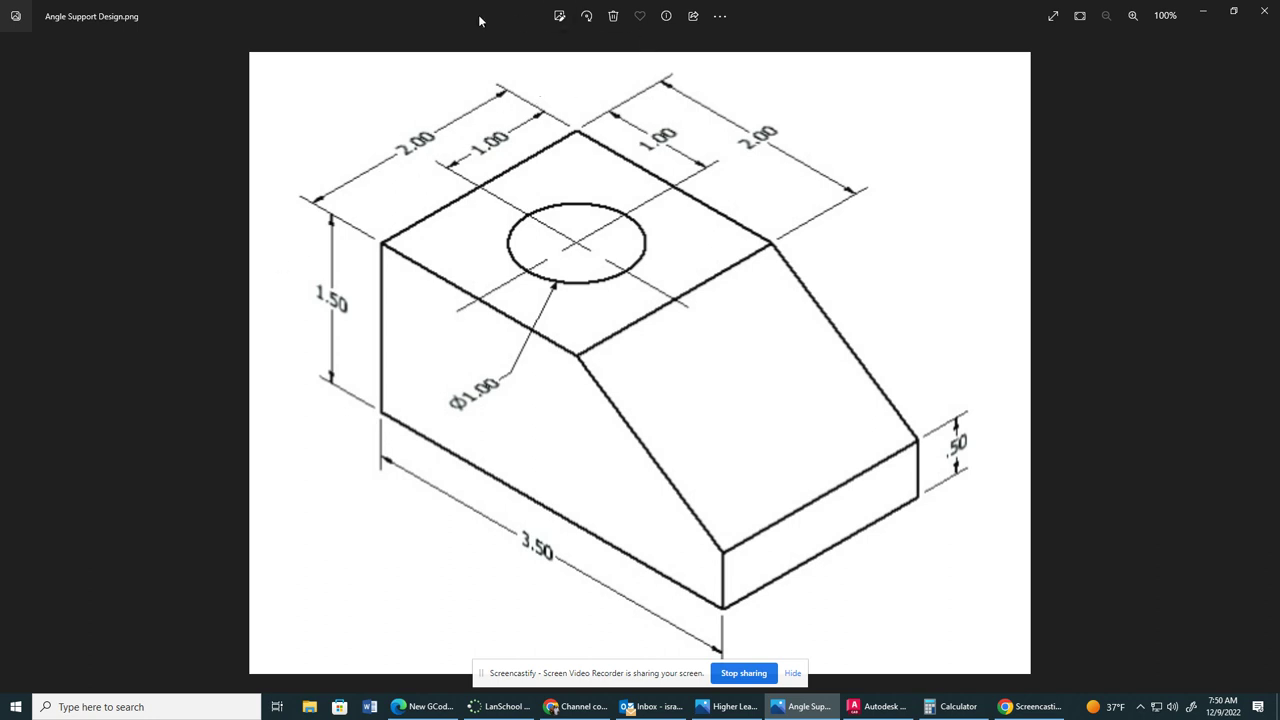
- Switch from the Angle Support Design reference in Photos to the AutoCAD drawing Higher Learning 2.dwg
key("alt+Tab")
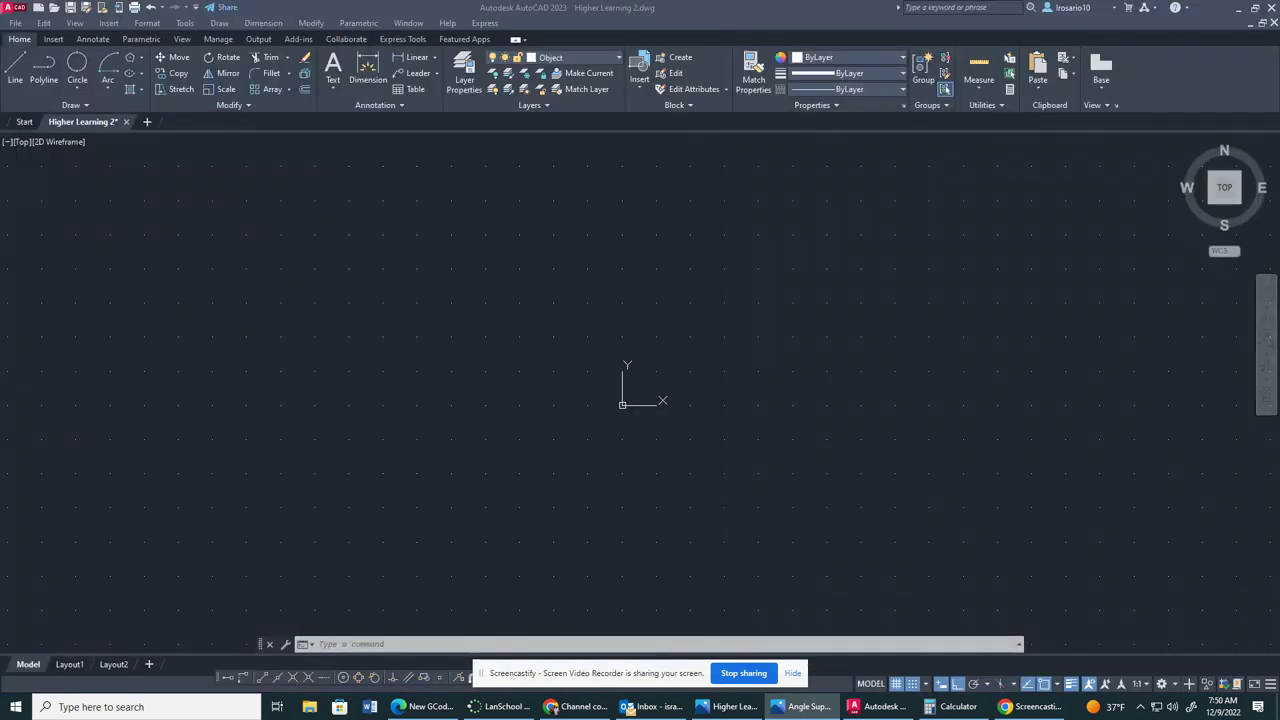
- Switch on isometric drafting from the status bar so the Left isoplane crosshair is active
left_click(1003, 690)
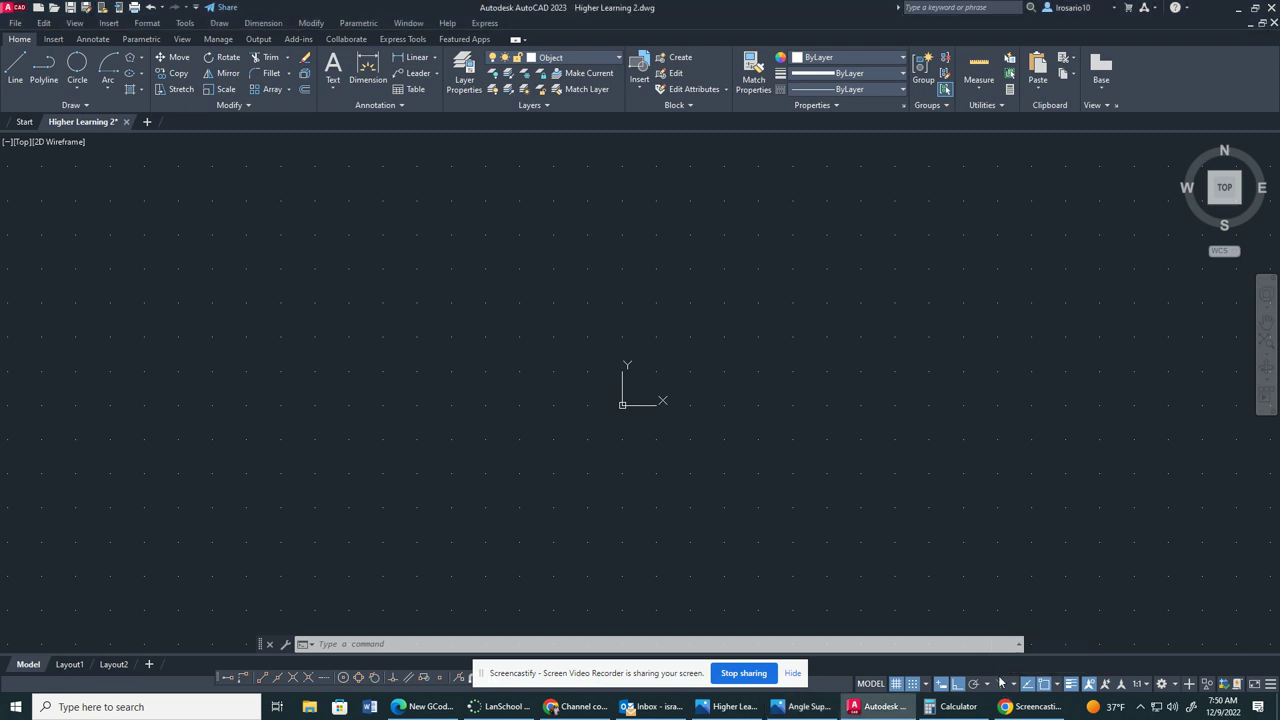
left_click(1002, 685)
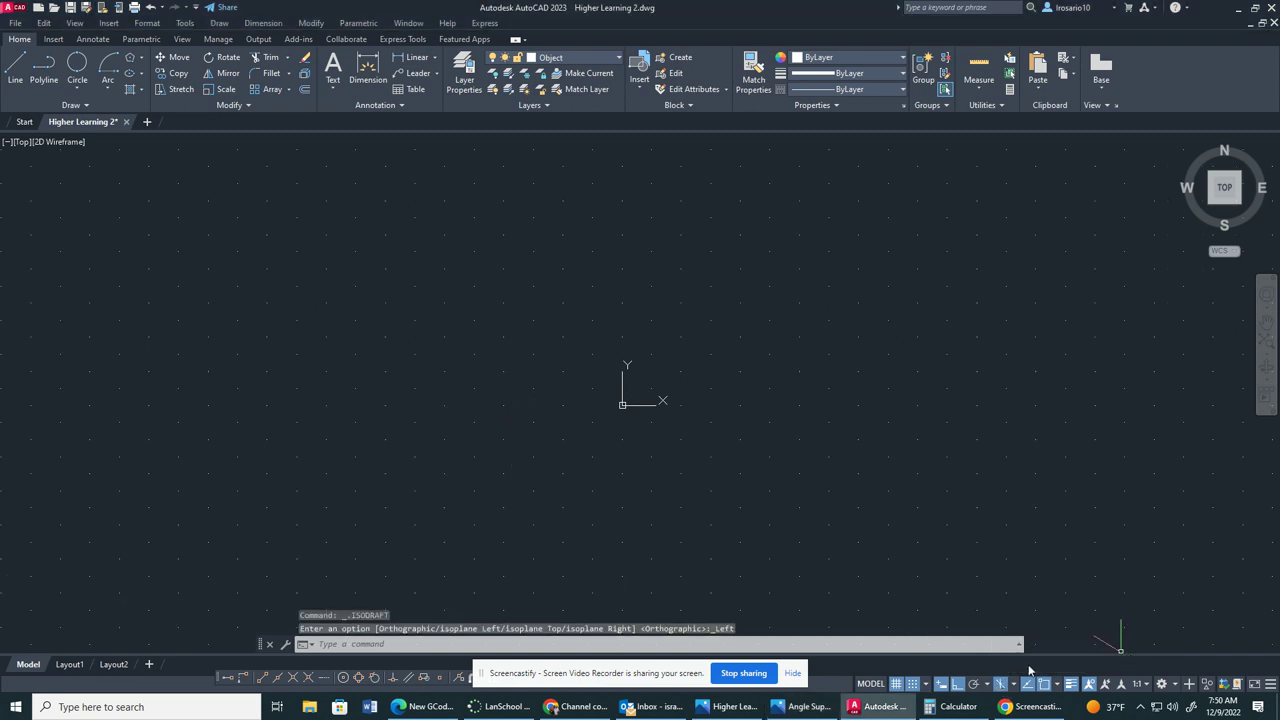
left_click(999, 688)
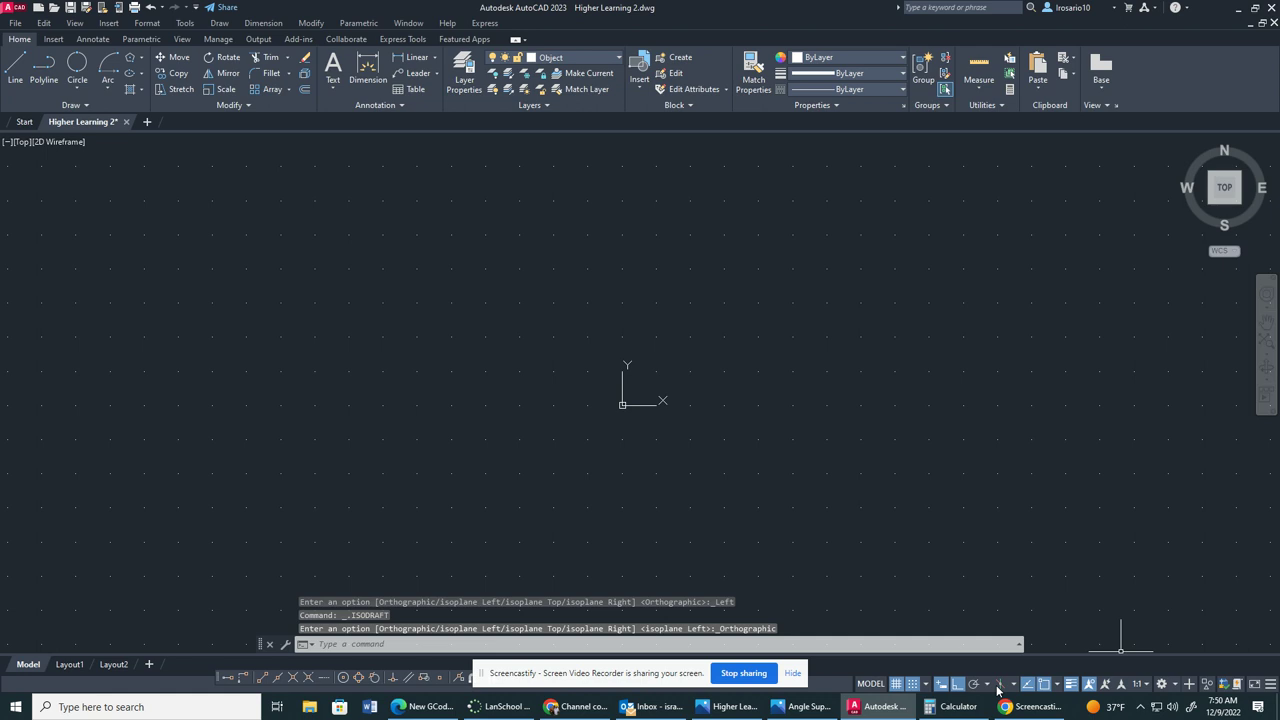
left_click(998, 688)
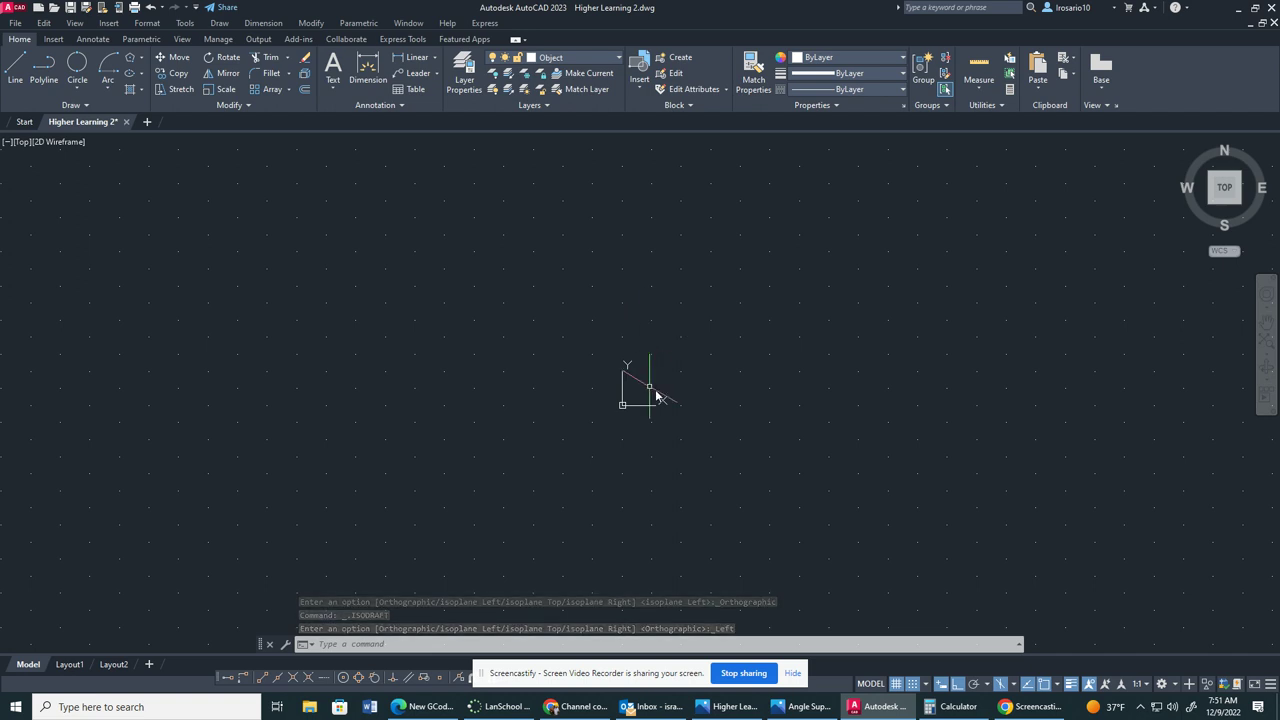
middle_click_drag(686, 401, 632, 338)
left_click(575, 340)
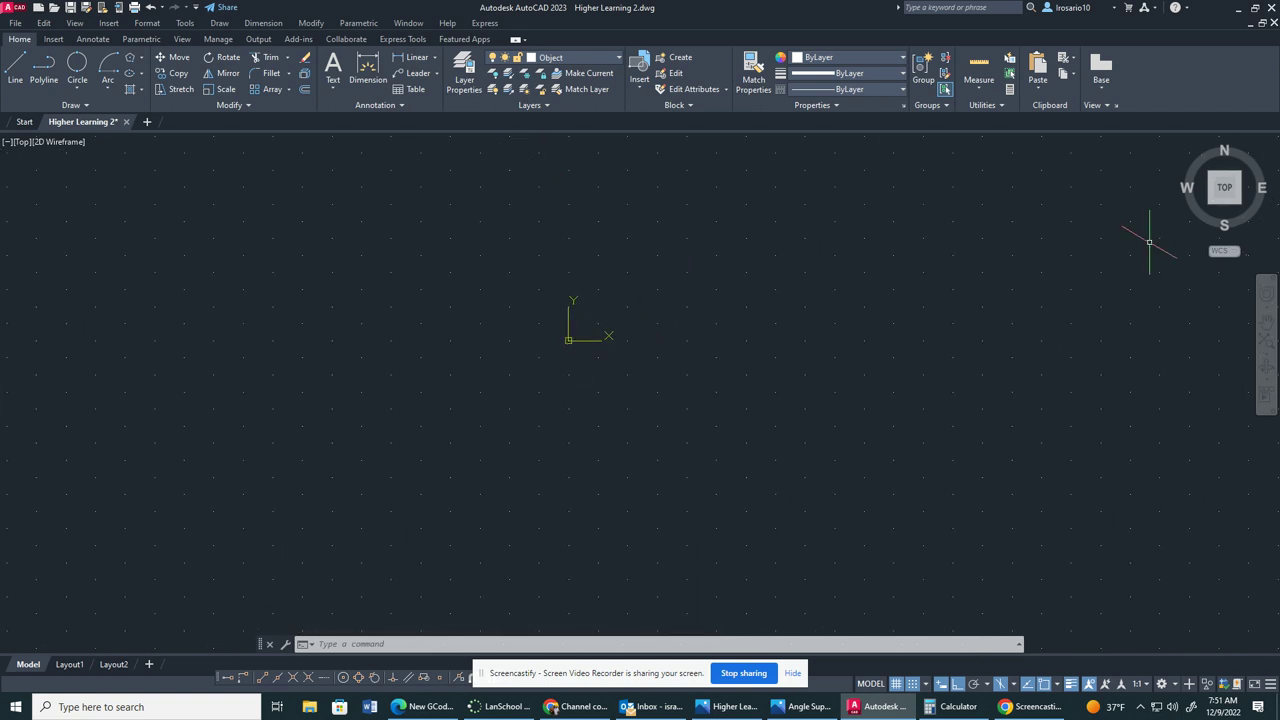
left_click(803, 706)
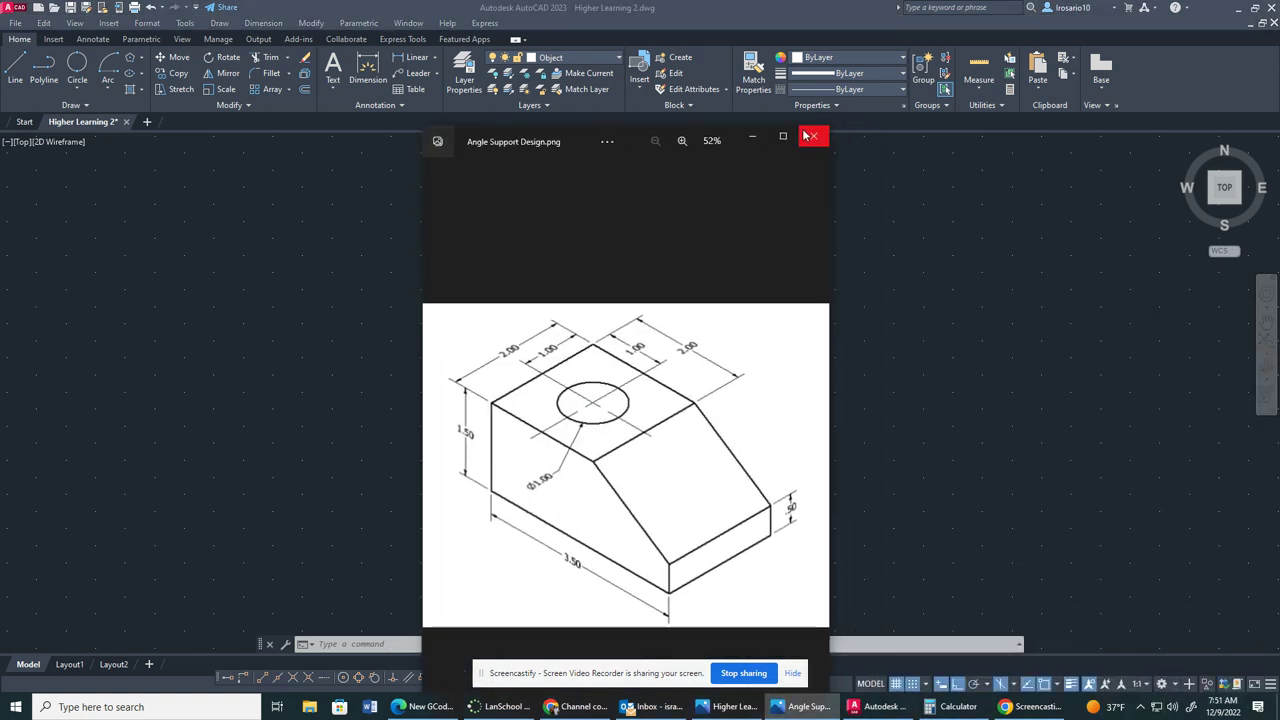
left_click(786, 132)
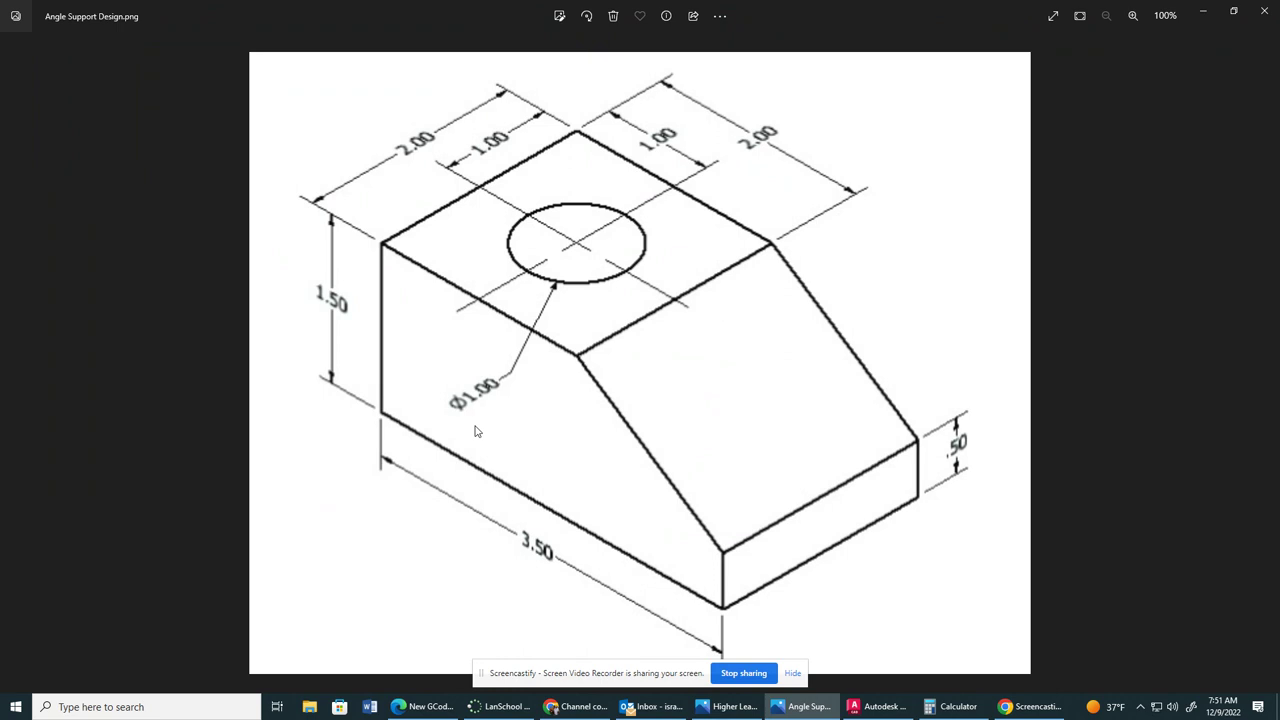
double_click(775, 8)
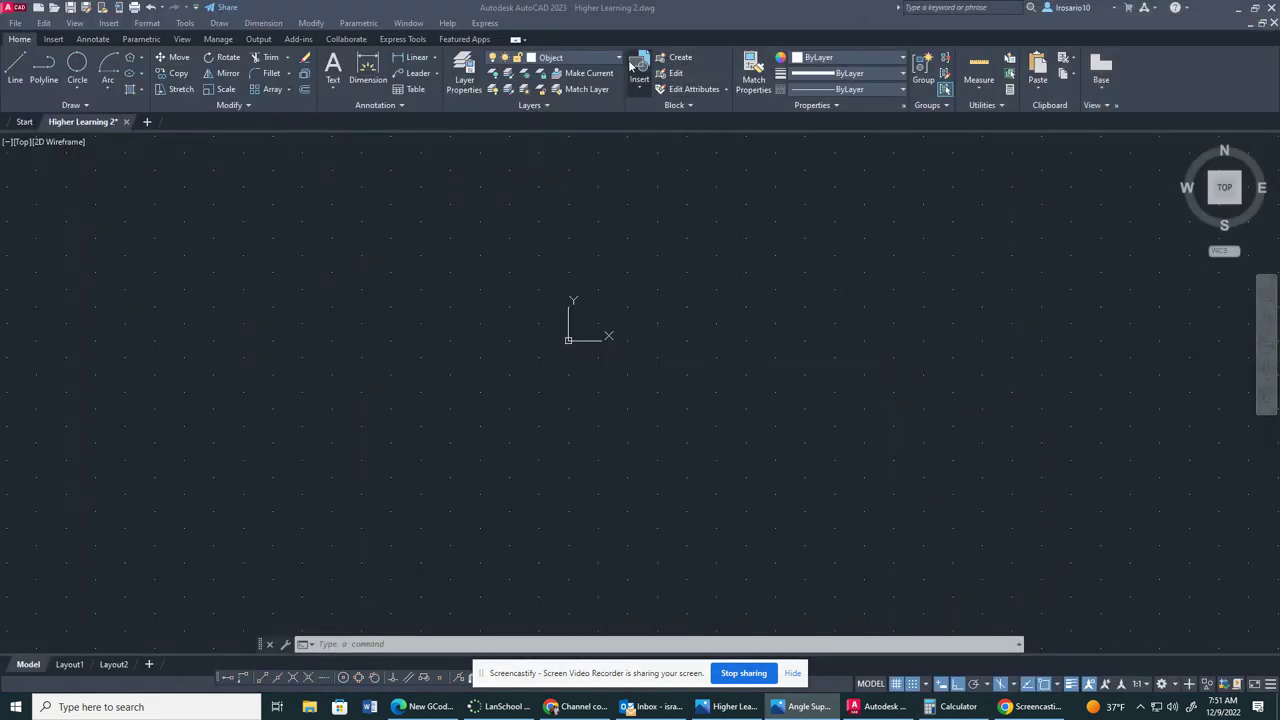
- Make Construction the current layer
left_click(600, 77)
left_click(597, 58)
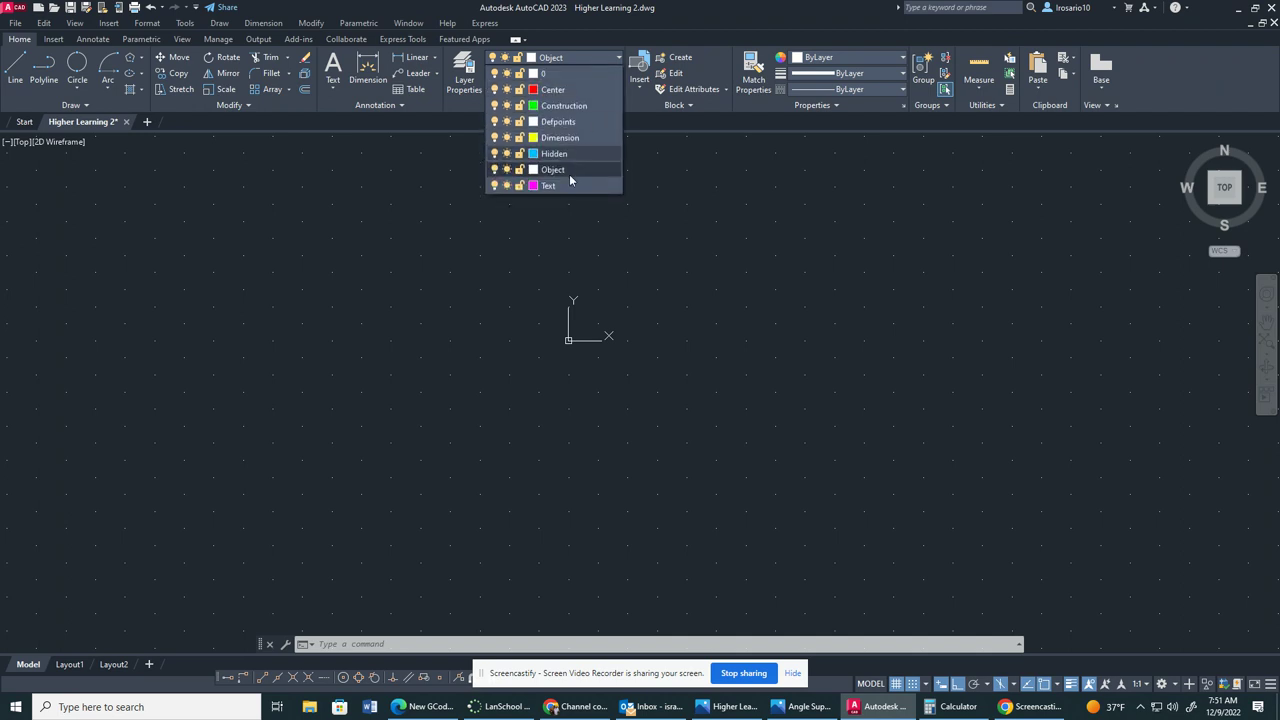
left_click(565, 101)
- Draw a closed parallelogram from the origin: 3.5 at 330°, 1.5 up, 3.5 at 150°, then back to start
left_click(15, 70)
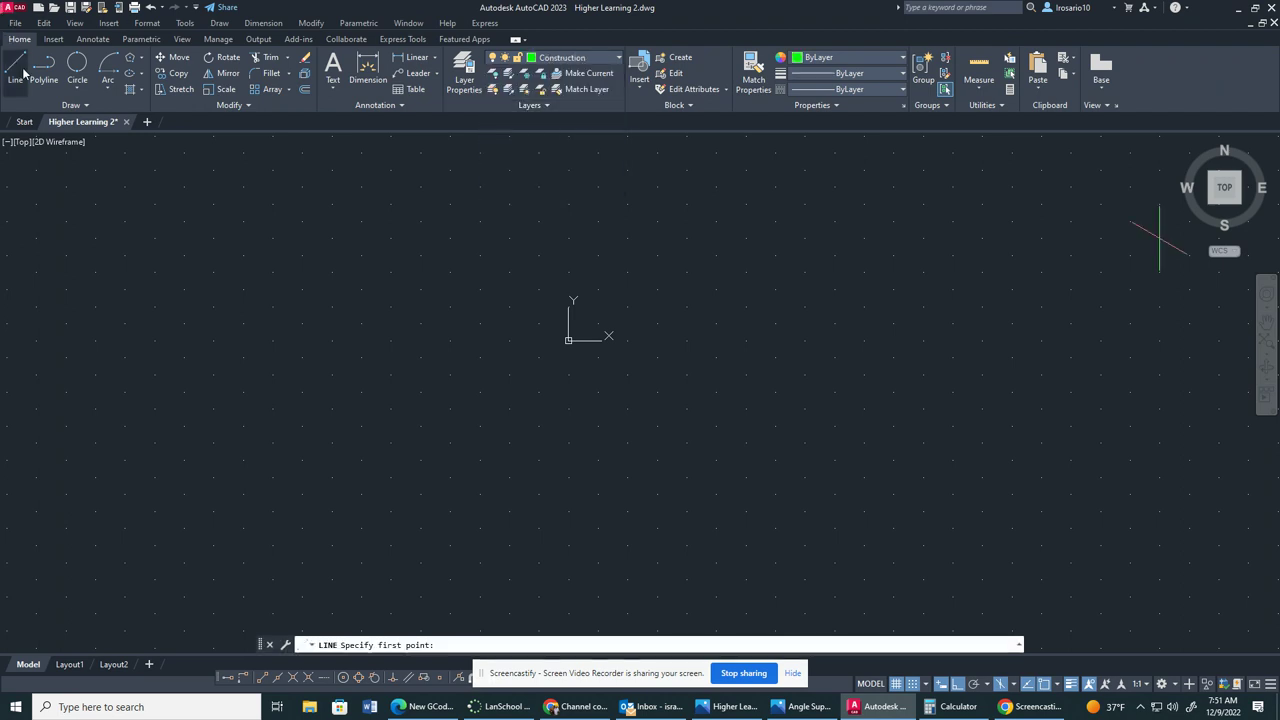
left_click(568, 341)
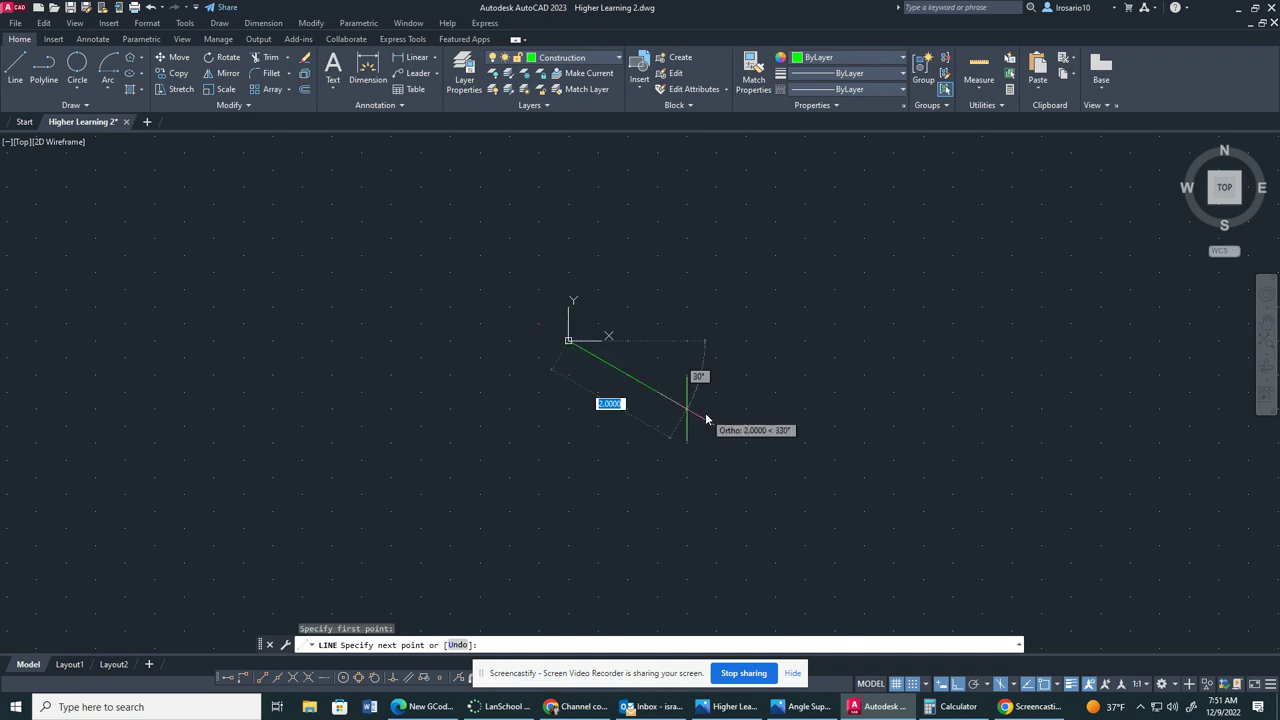
type("3.5")
key("Return")
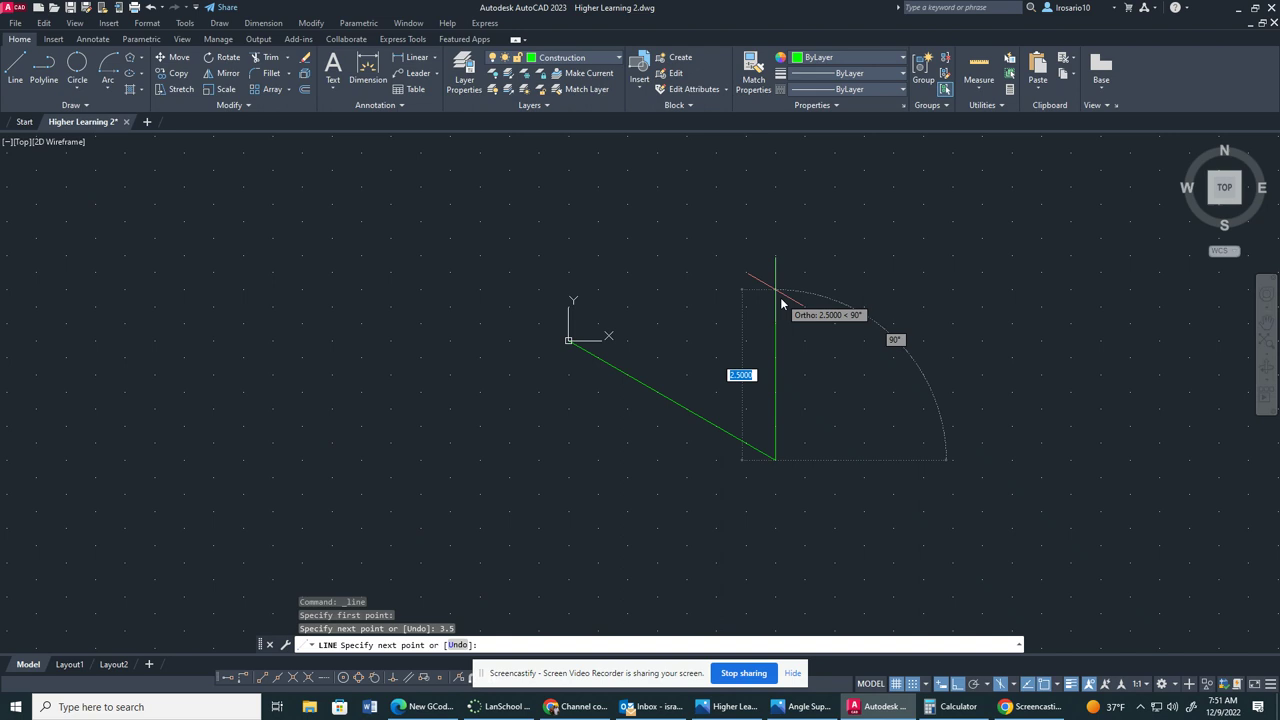
type("1.5")
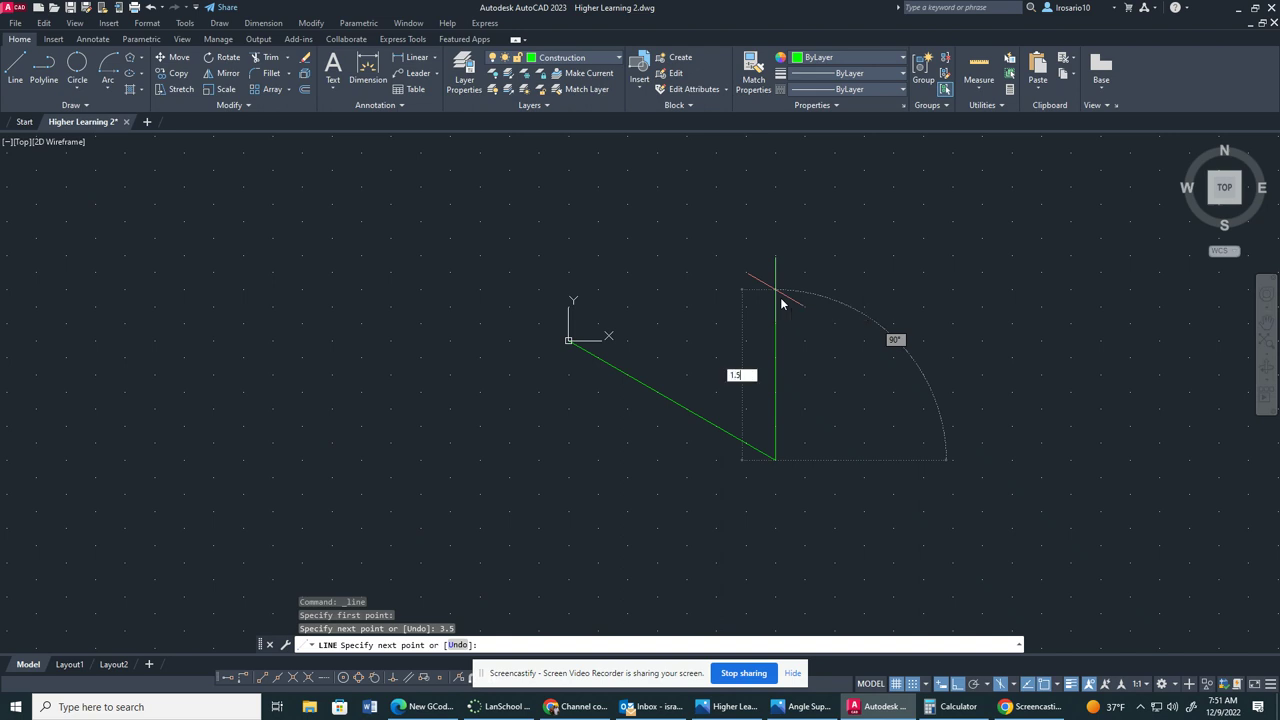
key("Return")
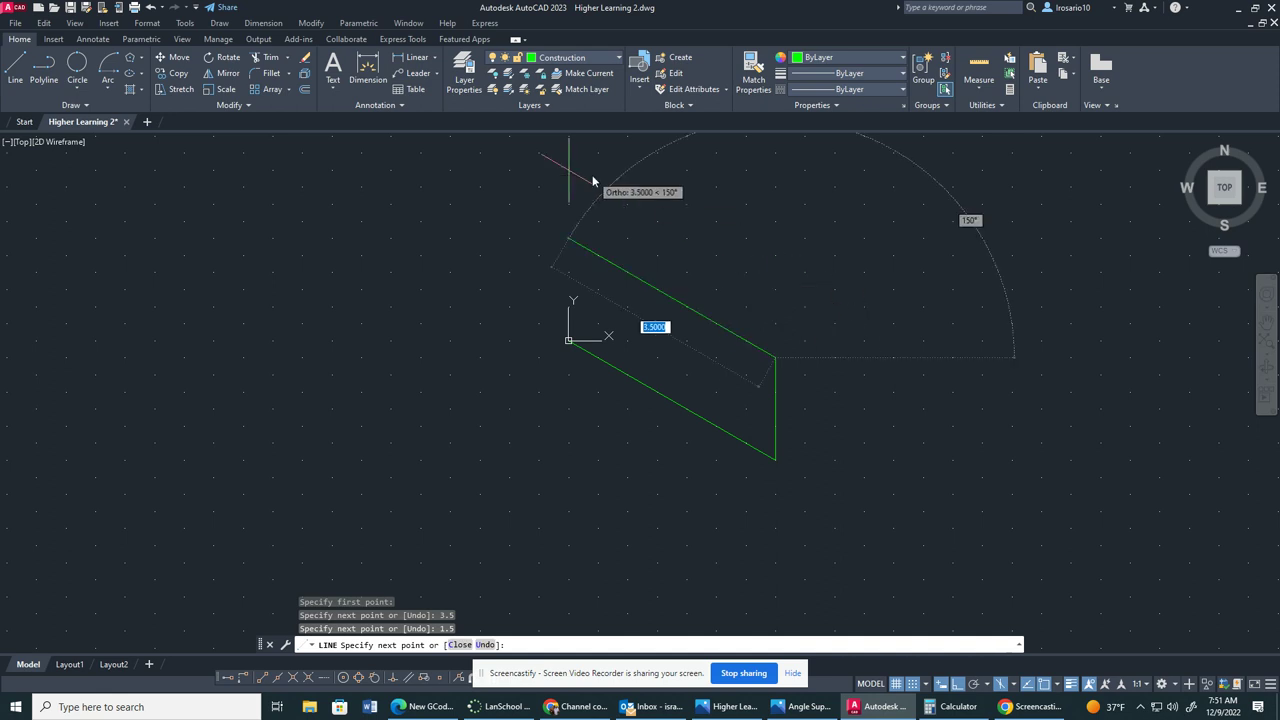
type("3.5")
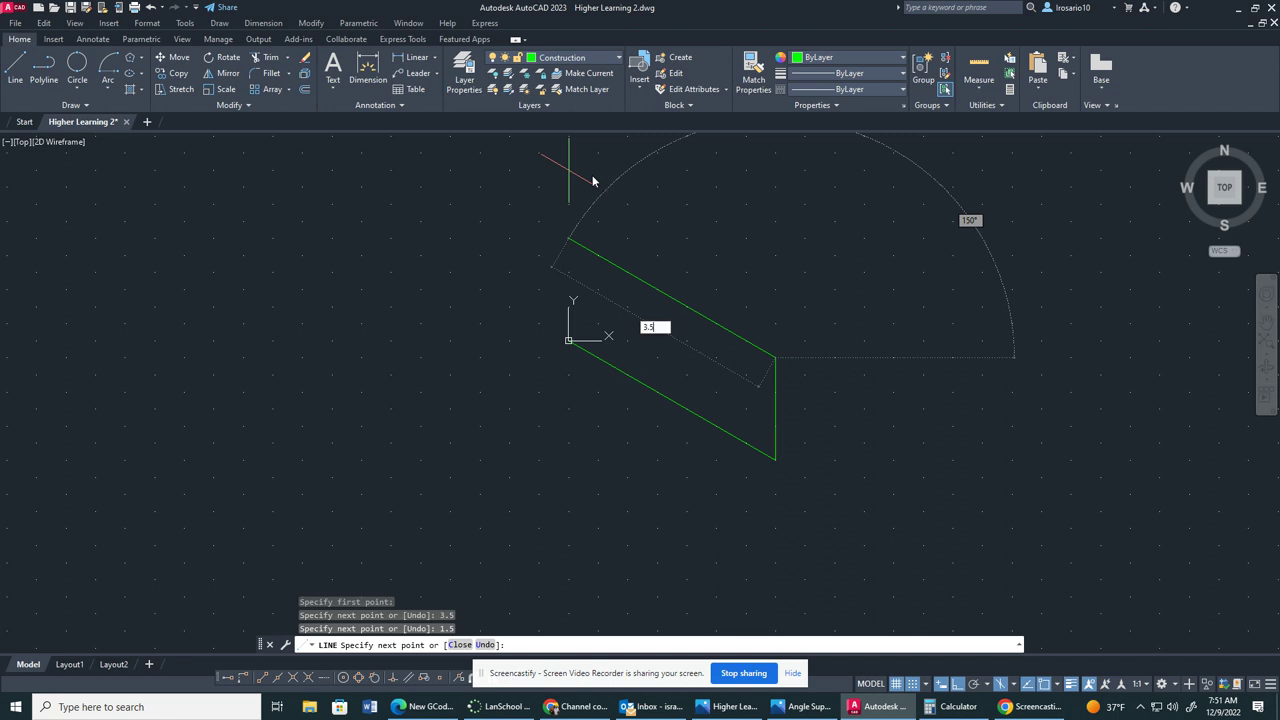
key("Return")
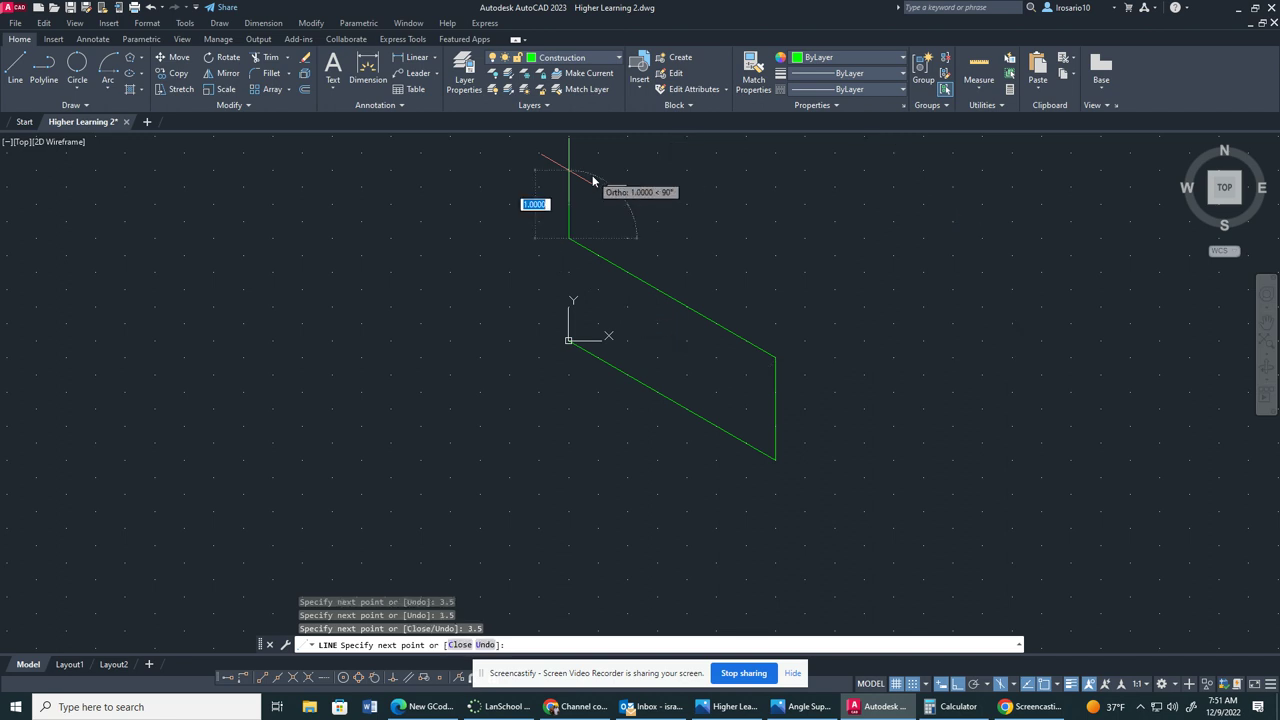
left_click(568, 341)
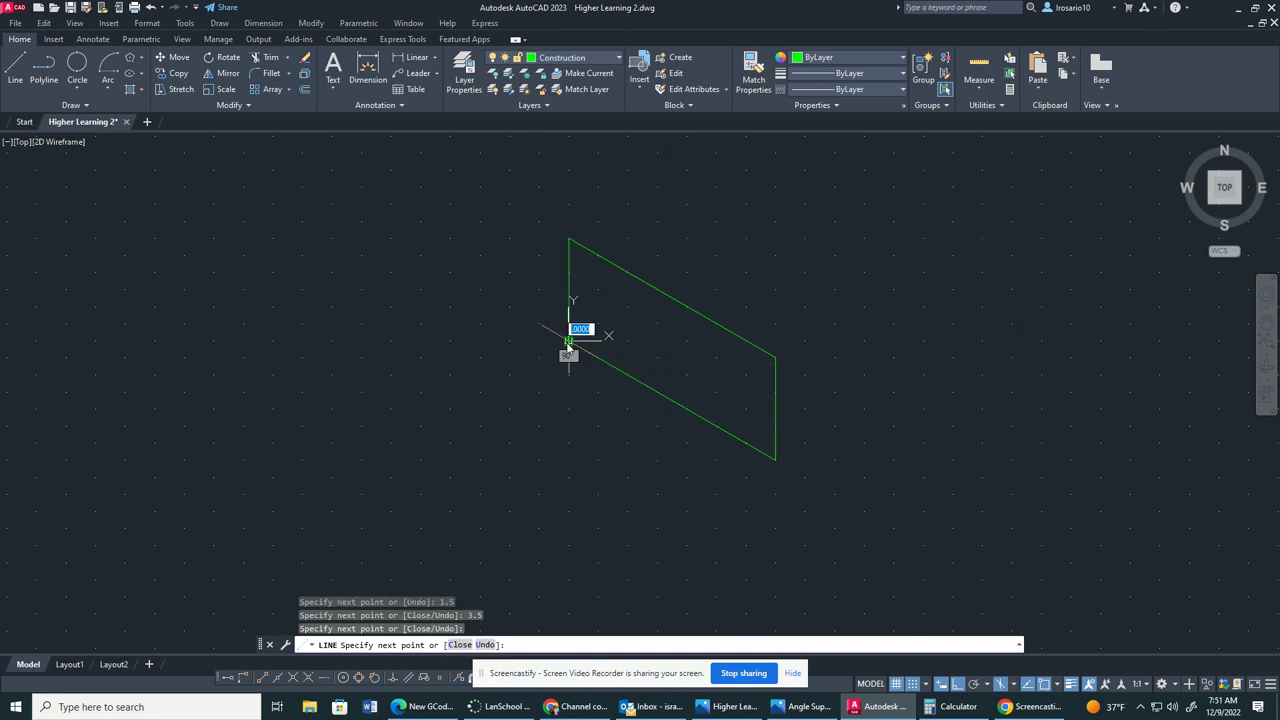
key("Escape")
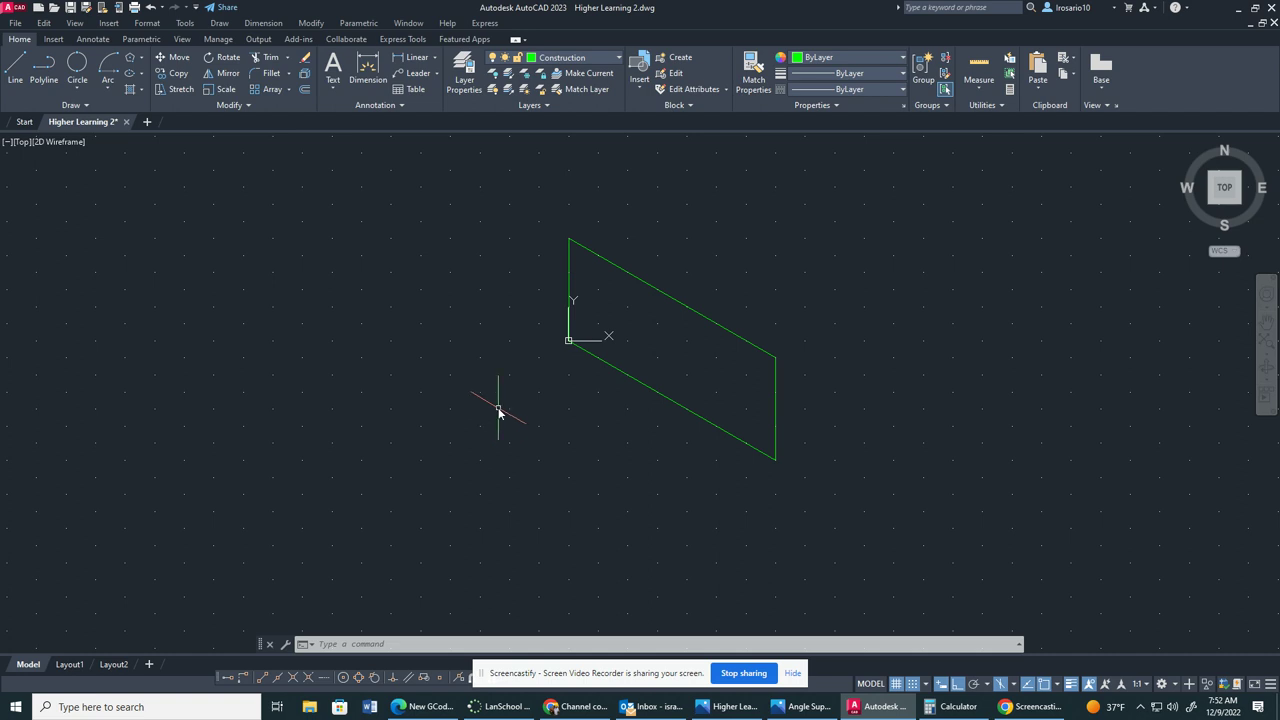
- Cycle the isoplanes with F5 until Isoplane Top is current, and pan the view down-left
key("F5")
key("F5")
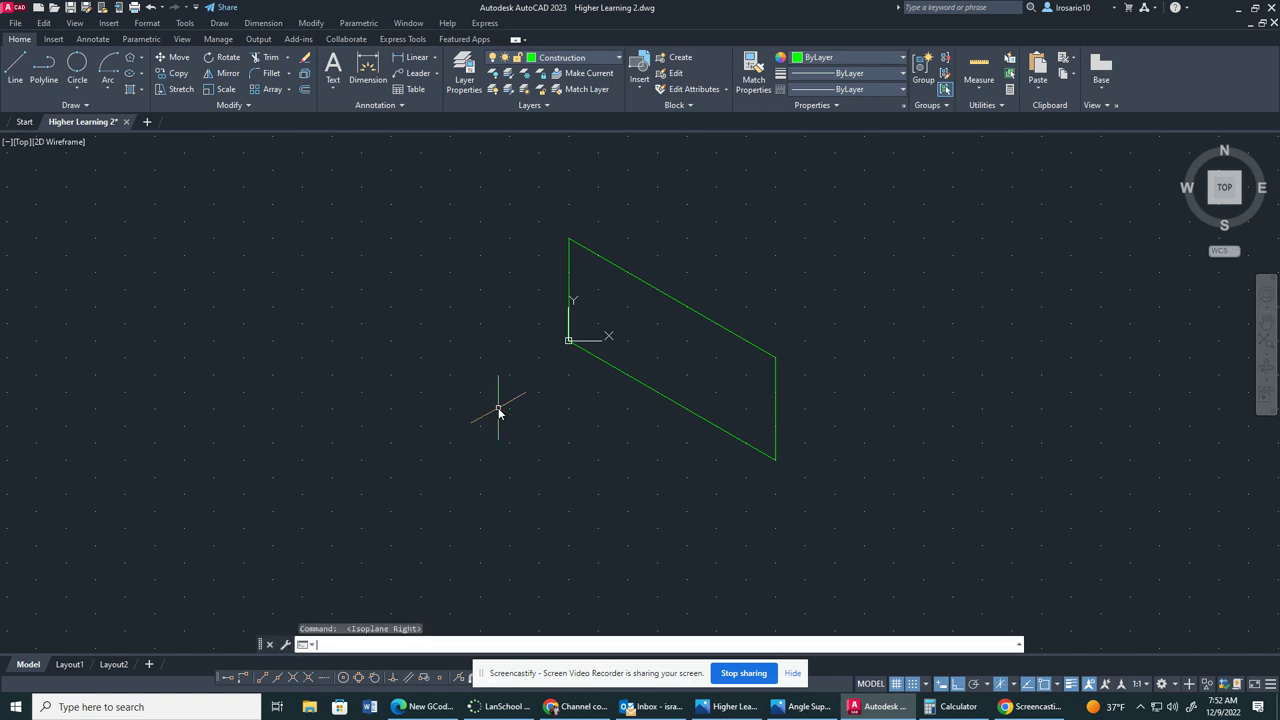
key("F5")
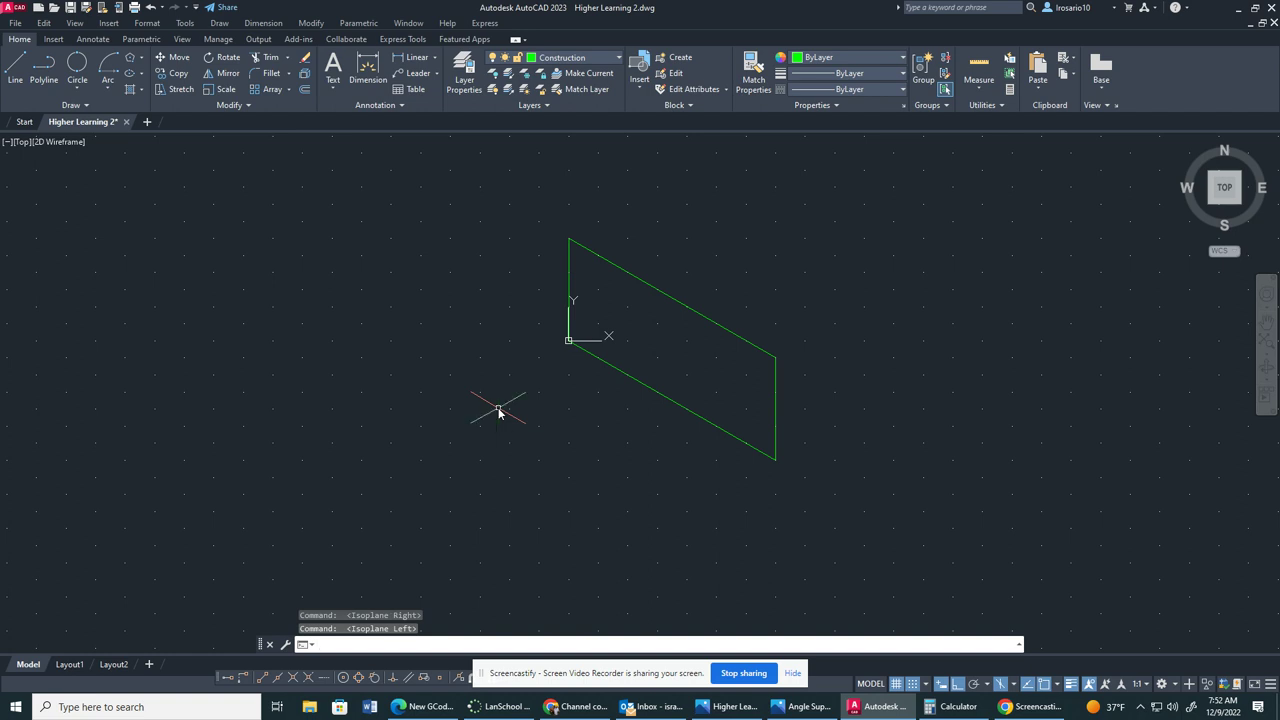
key("F5")
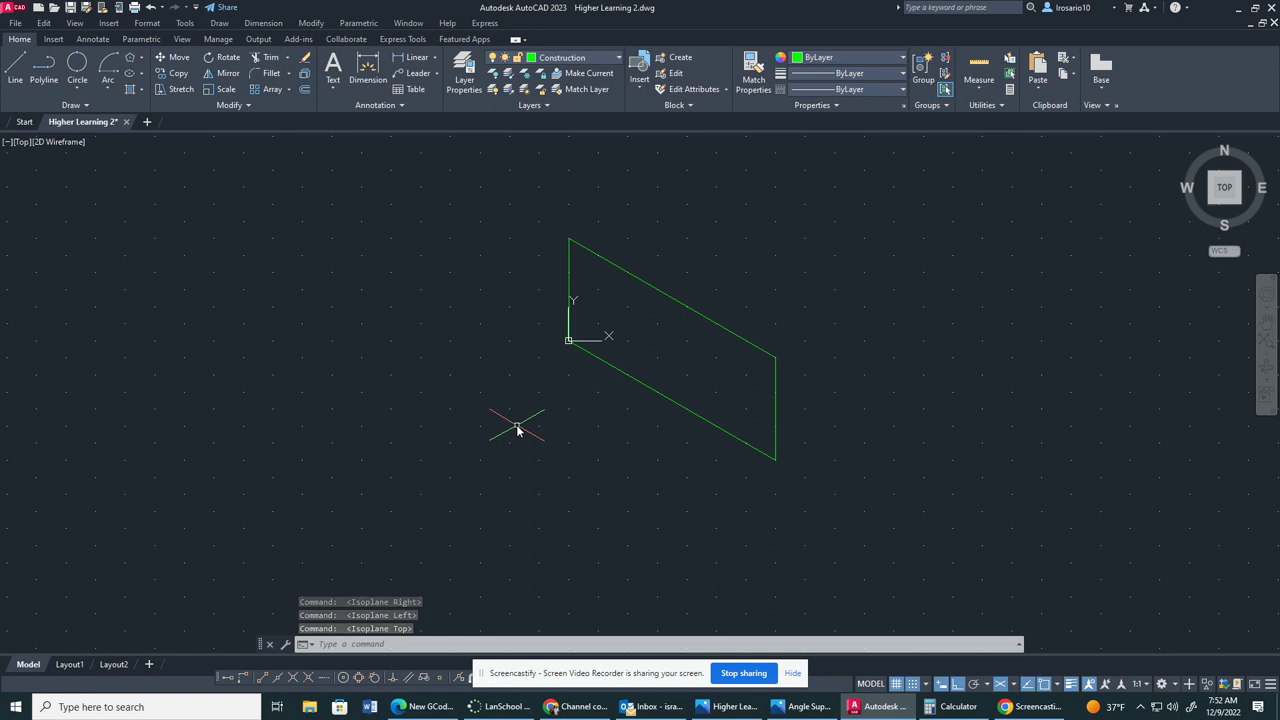
middle_click_drag(505, 403, 436, 478)
- From the front face's top-left corner, draw 2 at 30° and 3.5 back, then join the vertical edge's top
left_click(13, 67)
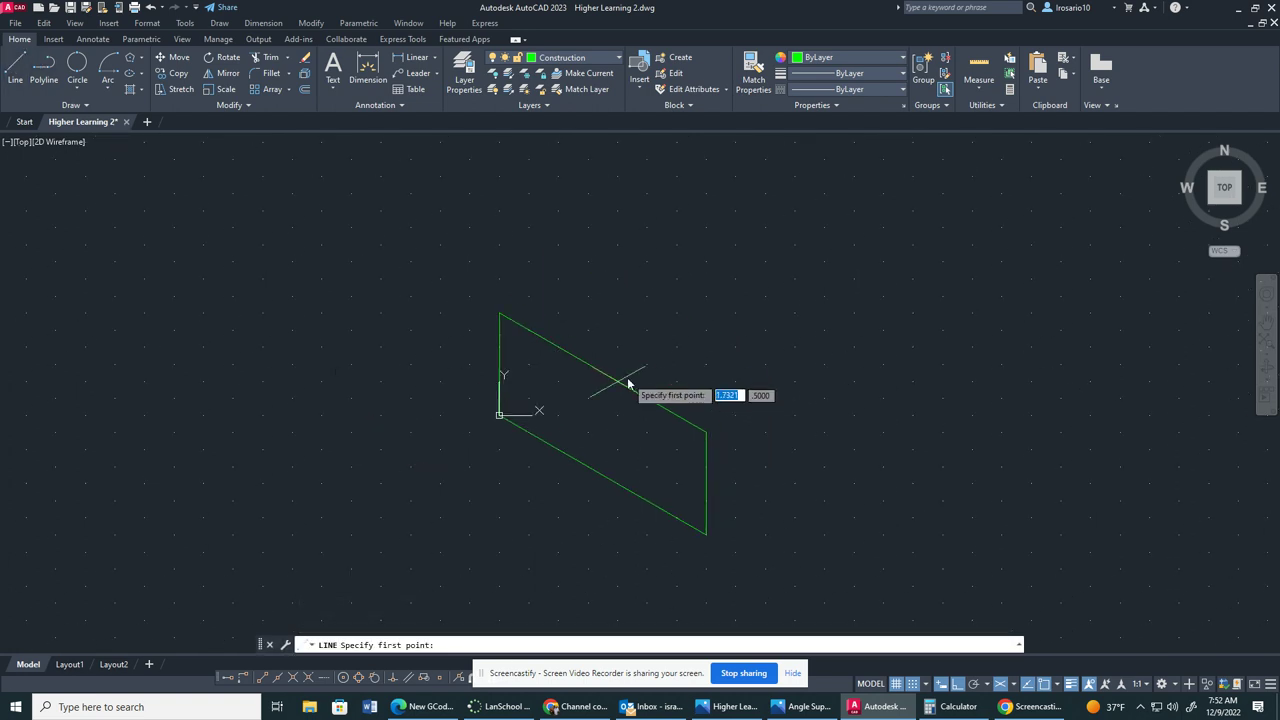
left_click(499, 314)
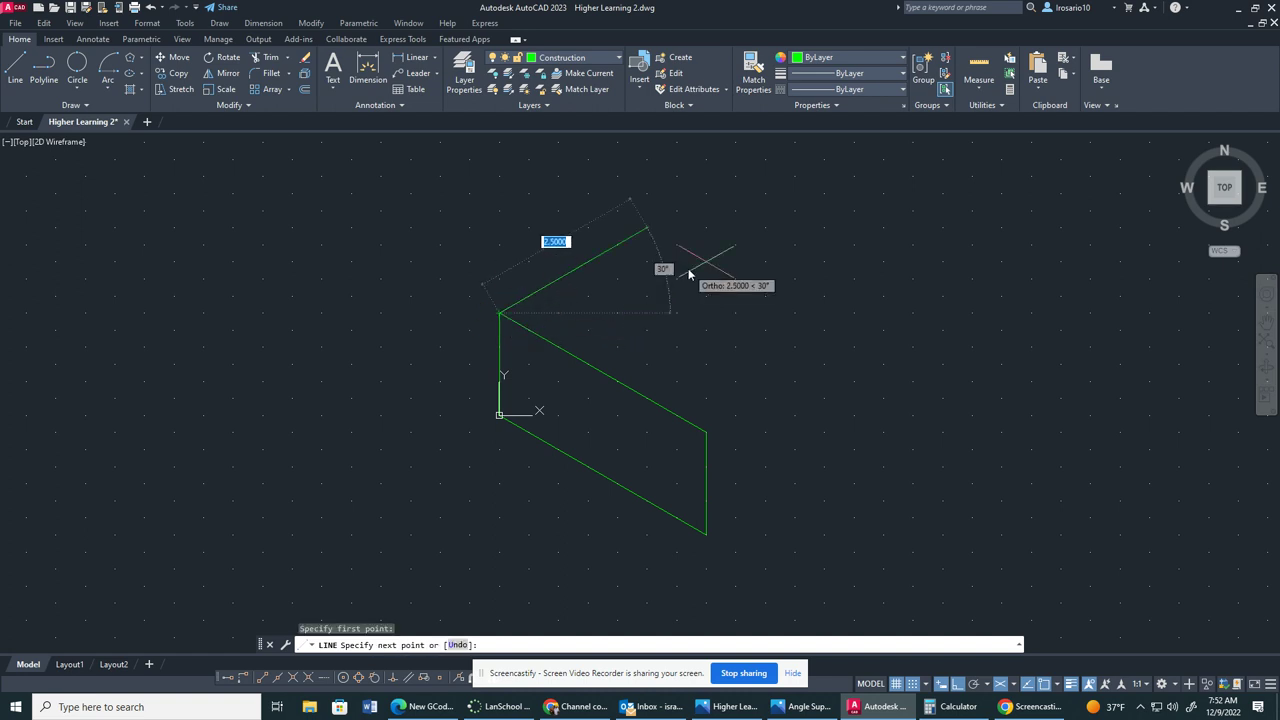
type("2")
key("Return")
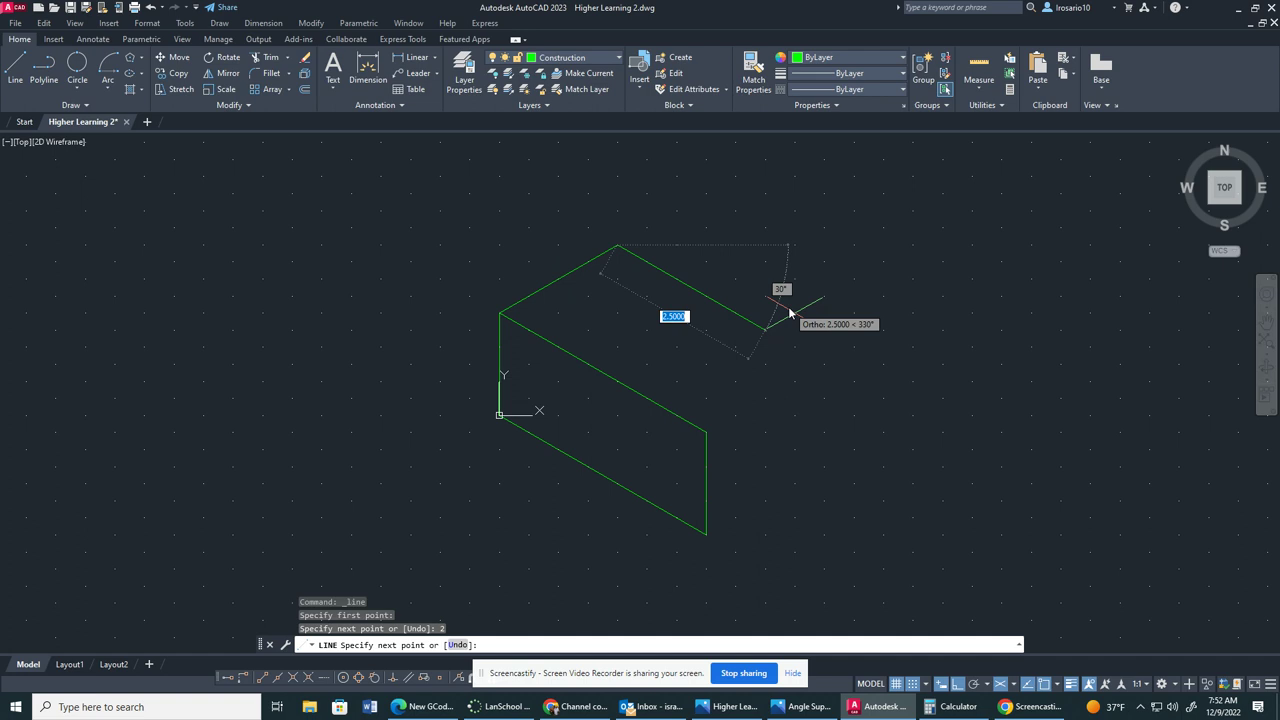
type("3.5")
key("Return")
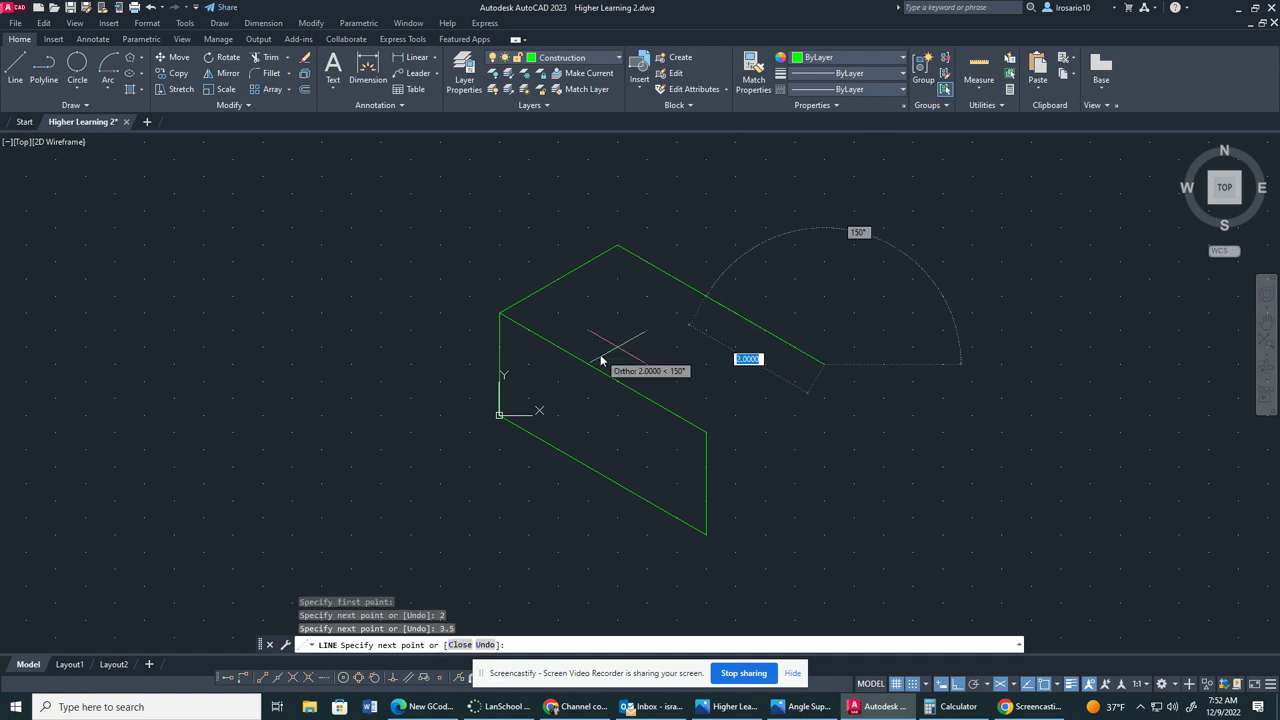
left_click(706, 432)
key("Escape")
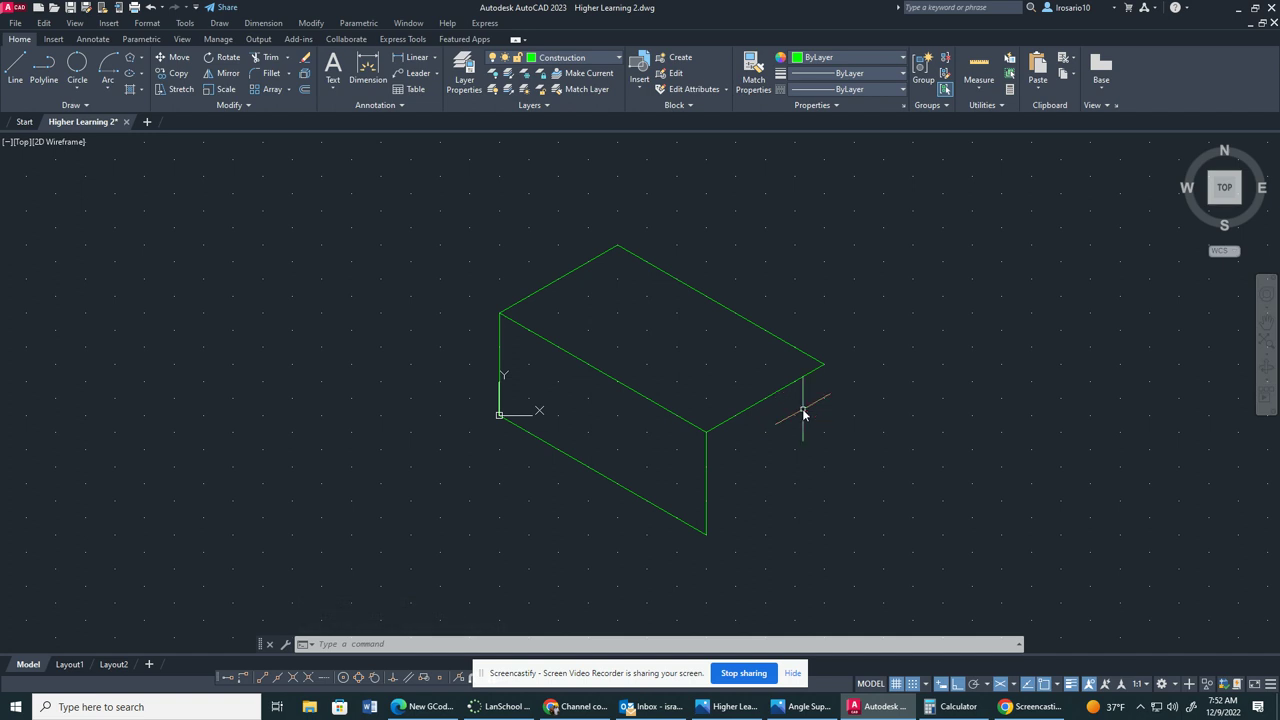
- On the Right isoplane, draw a 2-unit edge from the lowest corner, then up to the box's top right corner
key("F5")
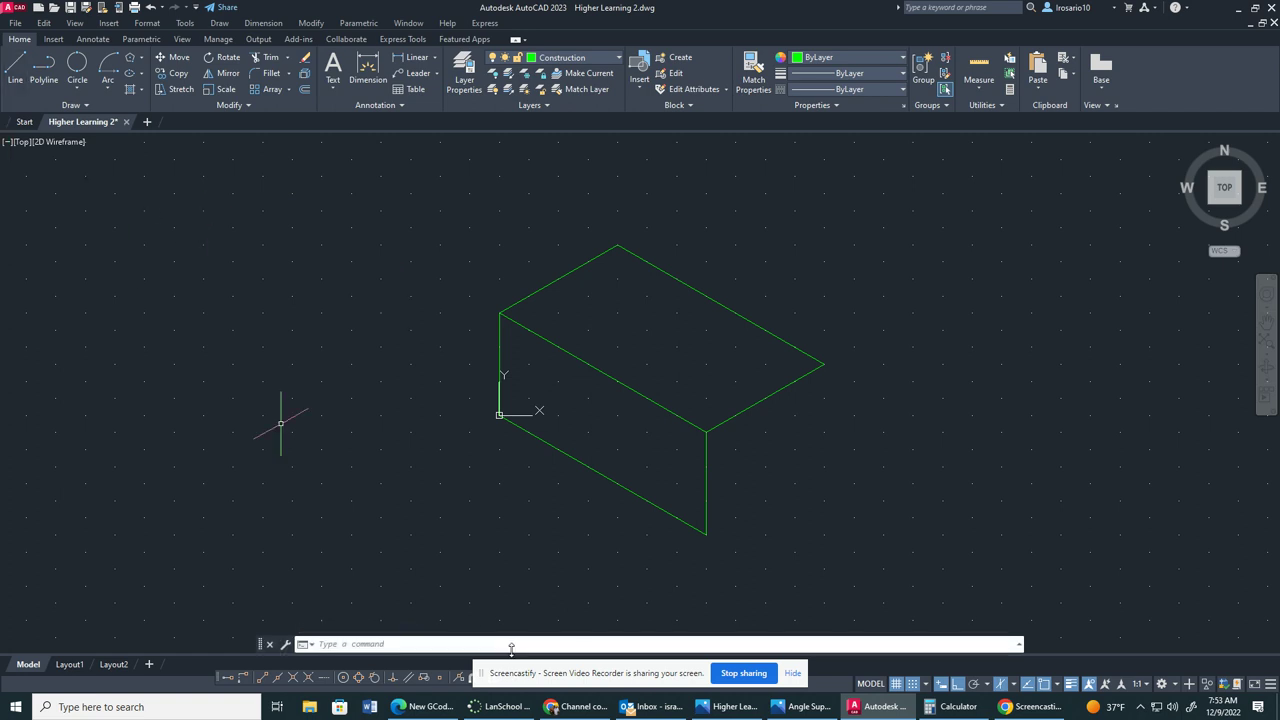
type("line")
key("Return")
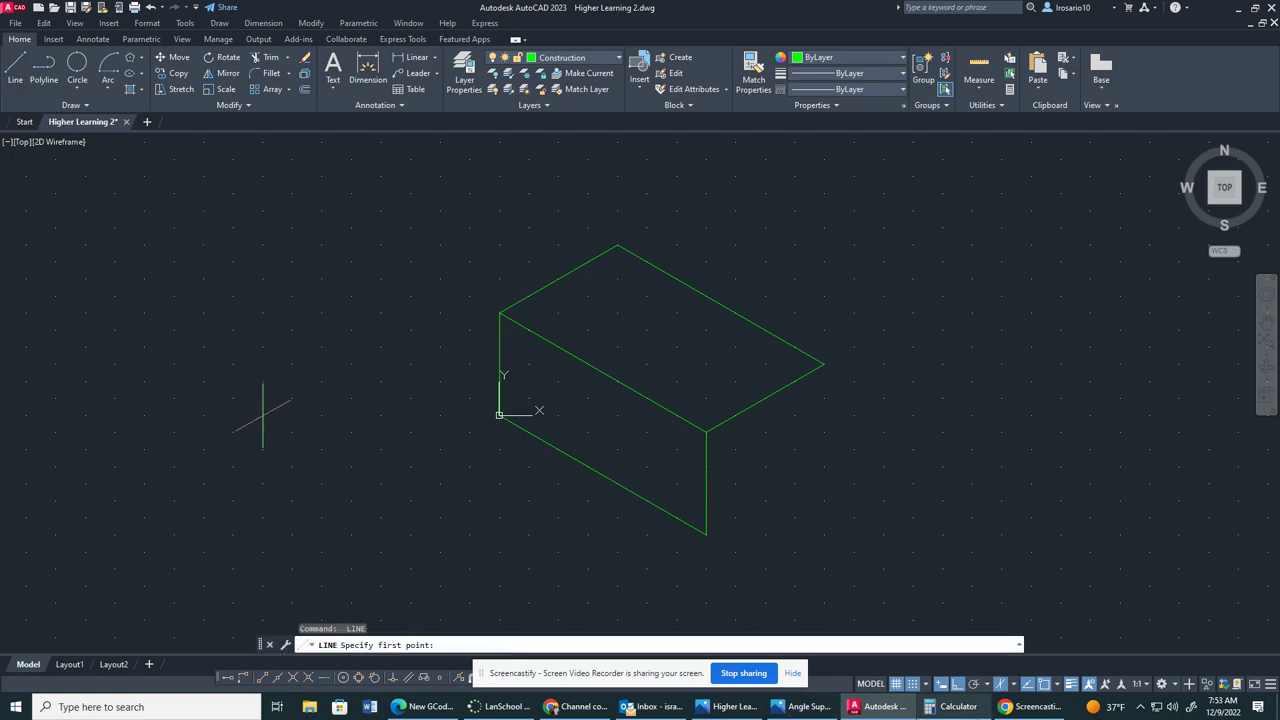
left_click(716, 536)
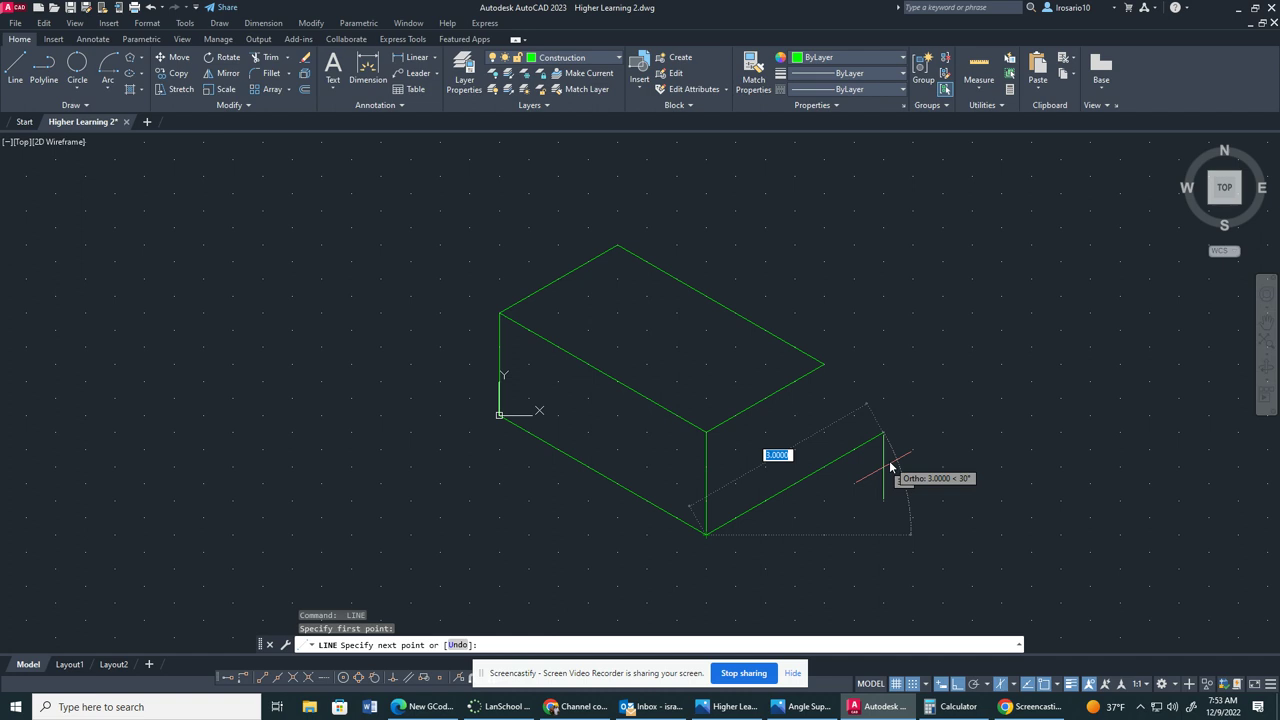
type("2")
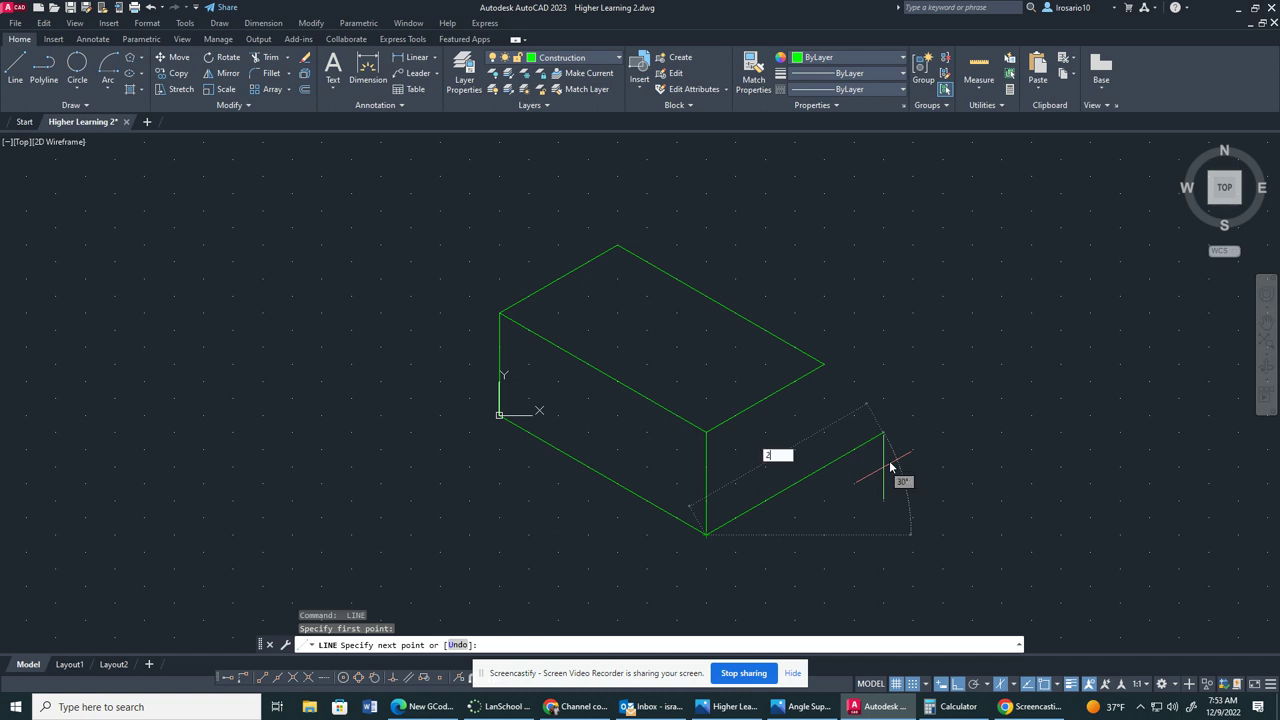
key("Return")
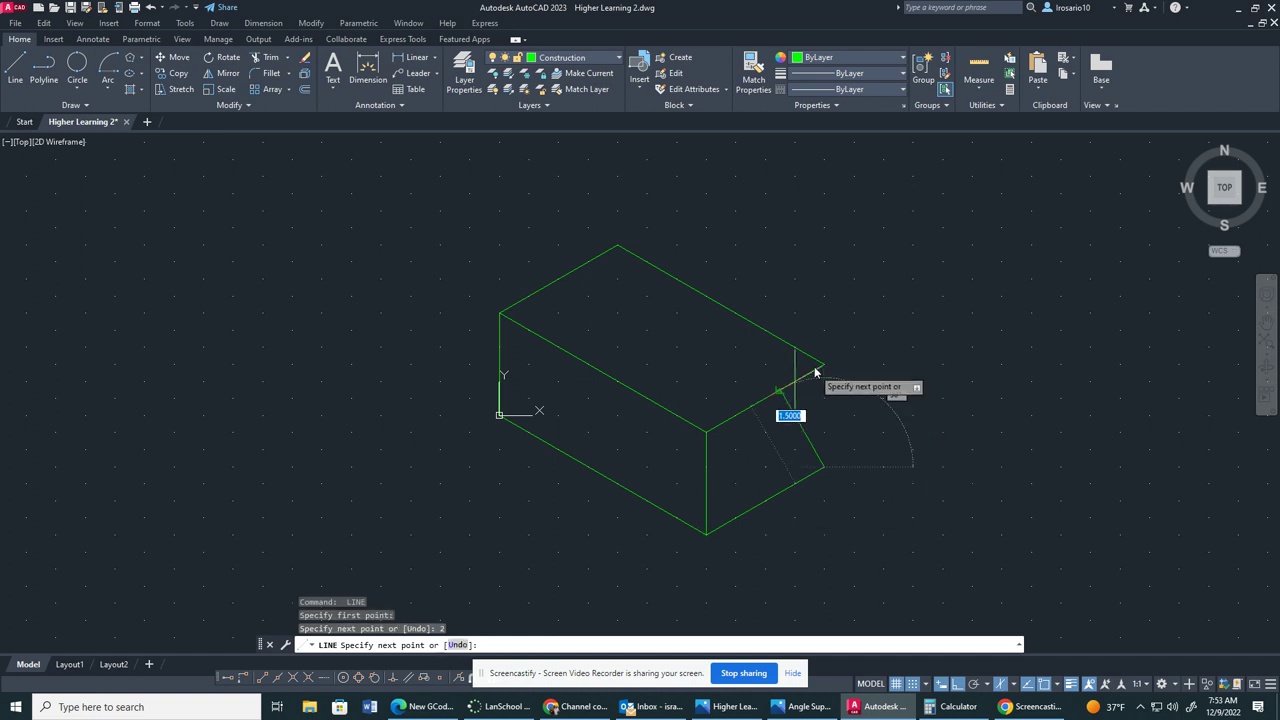
left_click(814, 369)
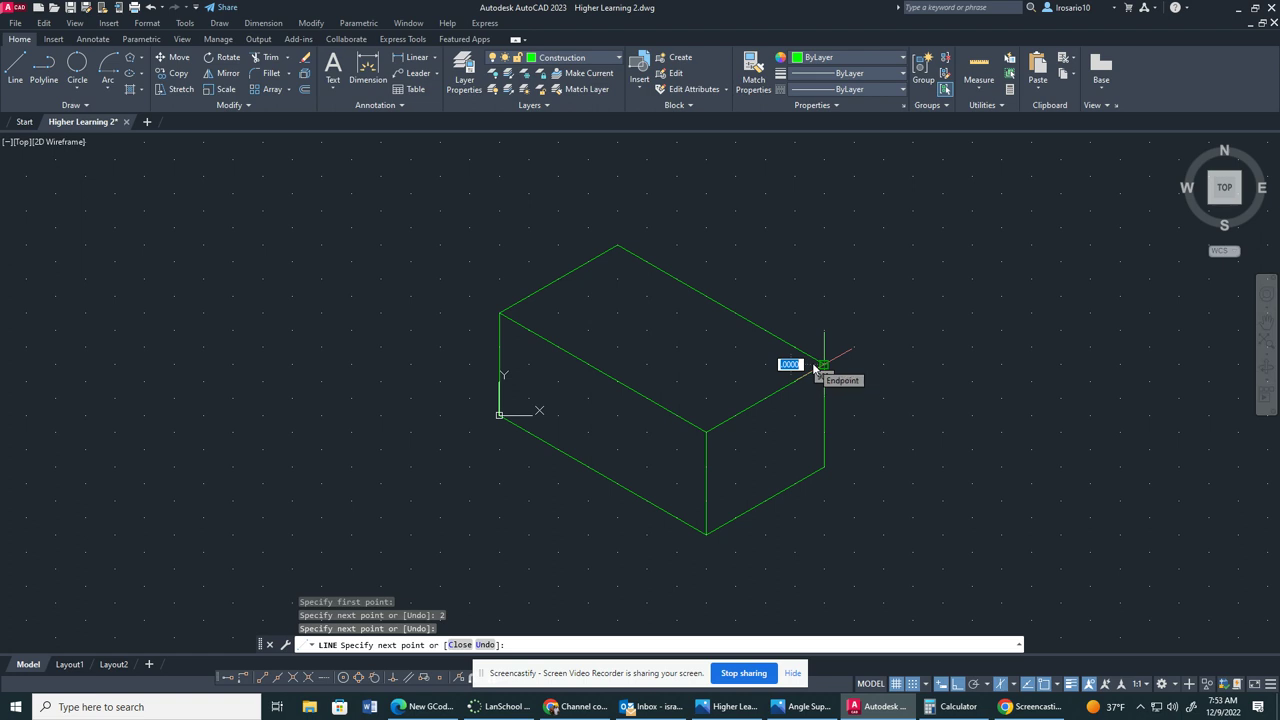
key("Escape")
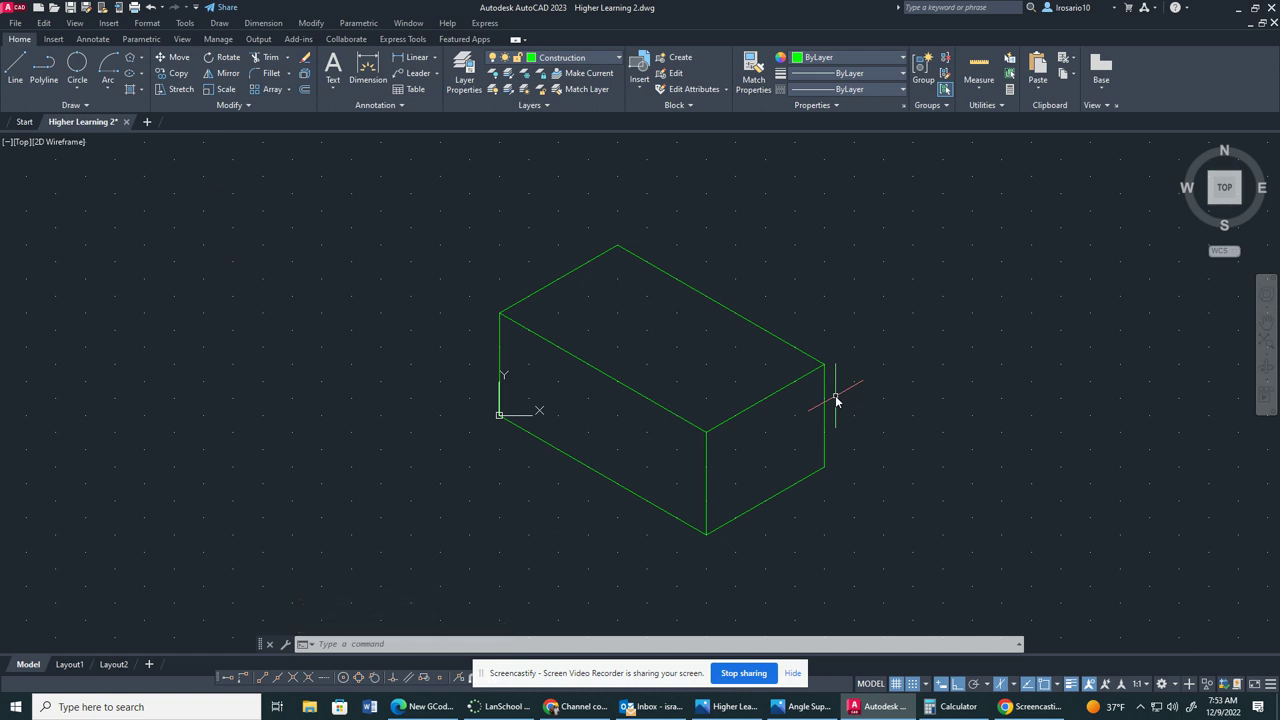
- On the Object layer and Left isoplane, draw the bottom edge and a 1.5 upright at the lowest corner
left_click(609, 60)
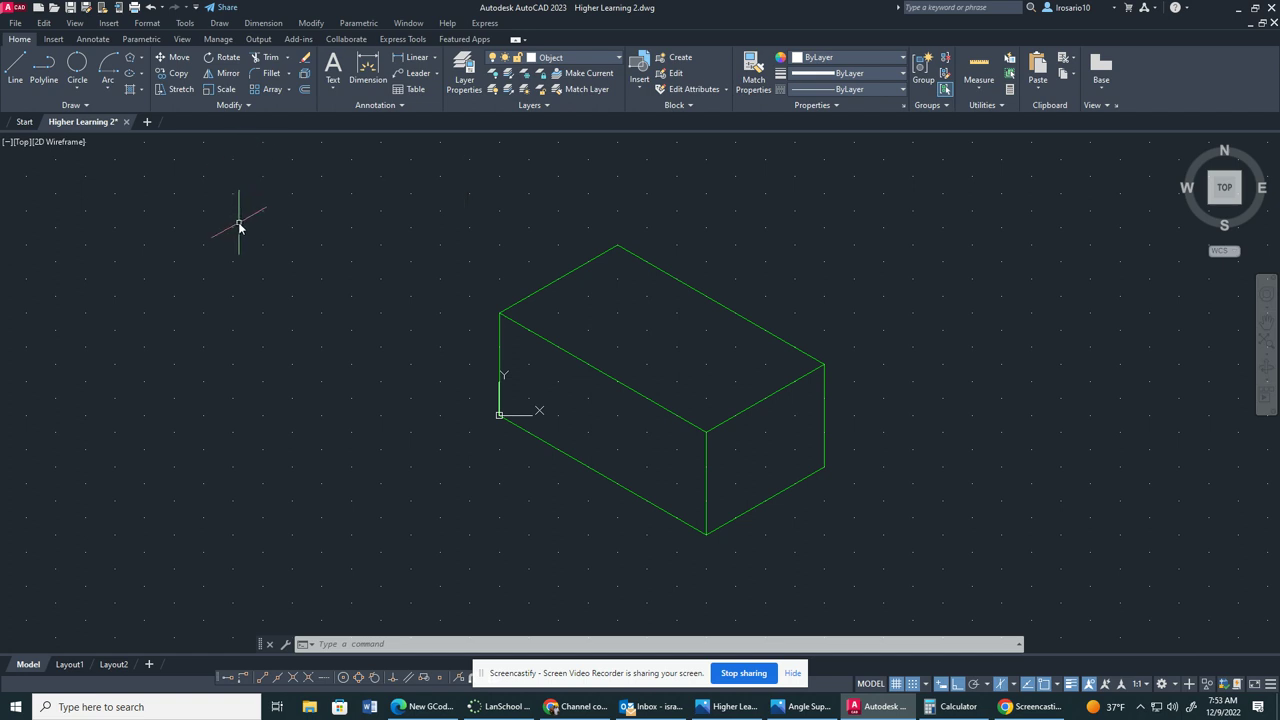
key("F5")
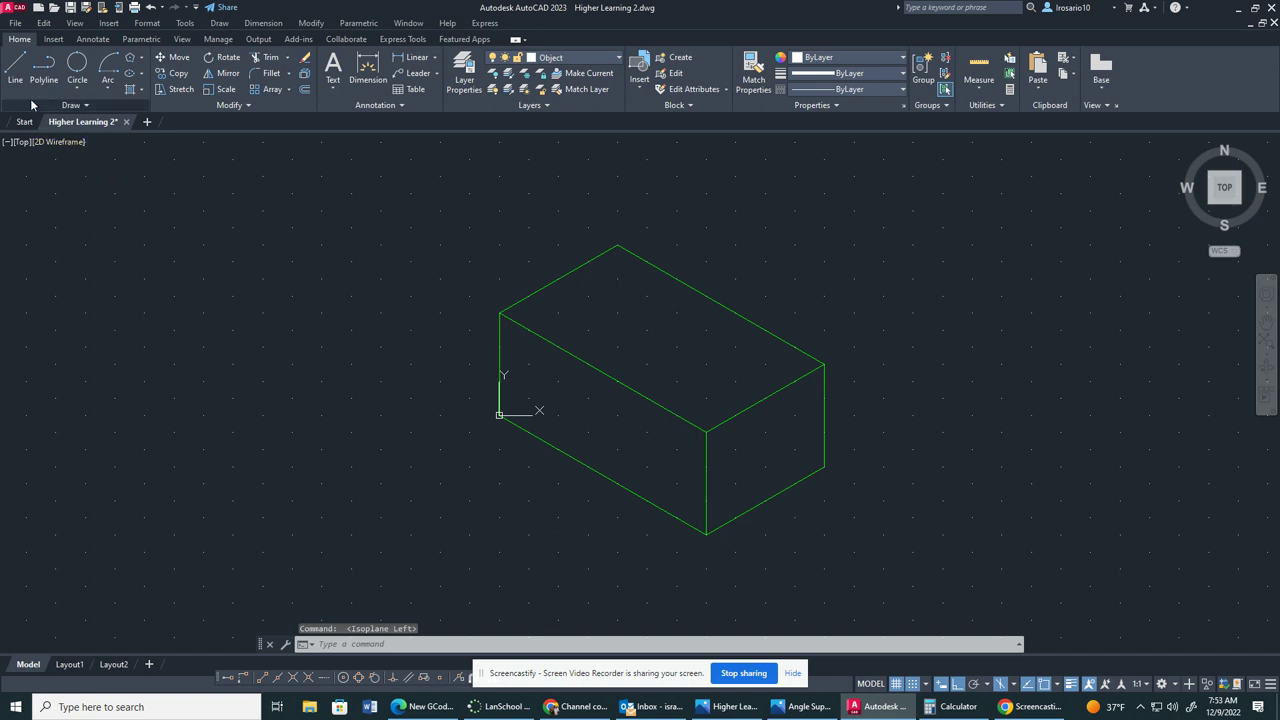
left_click(15, 72)
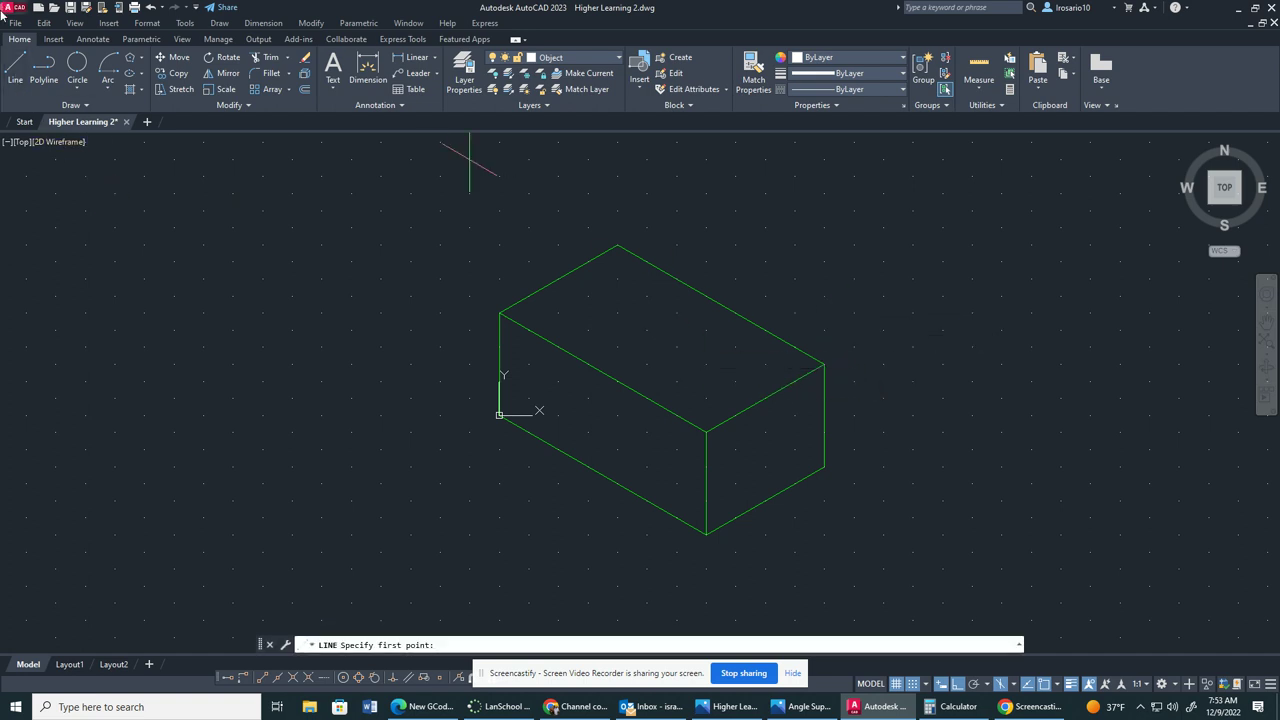
left_click(15, 72)
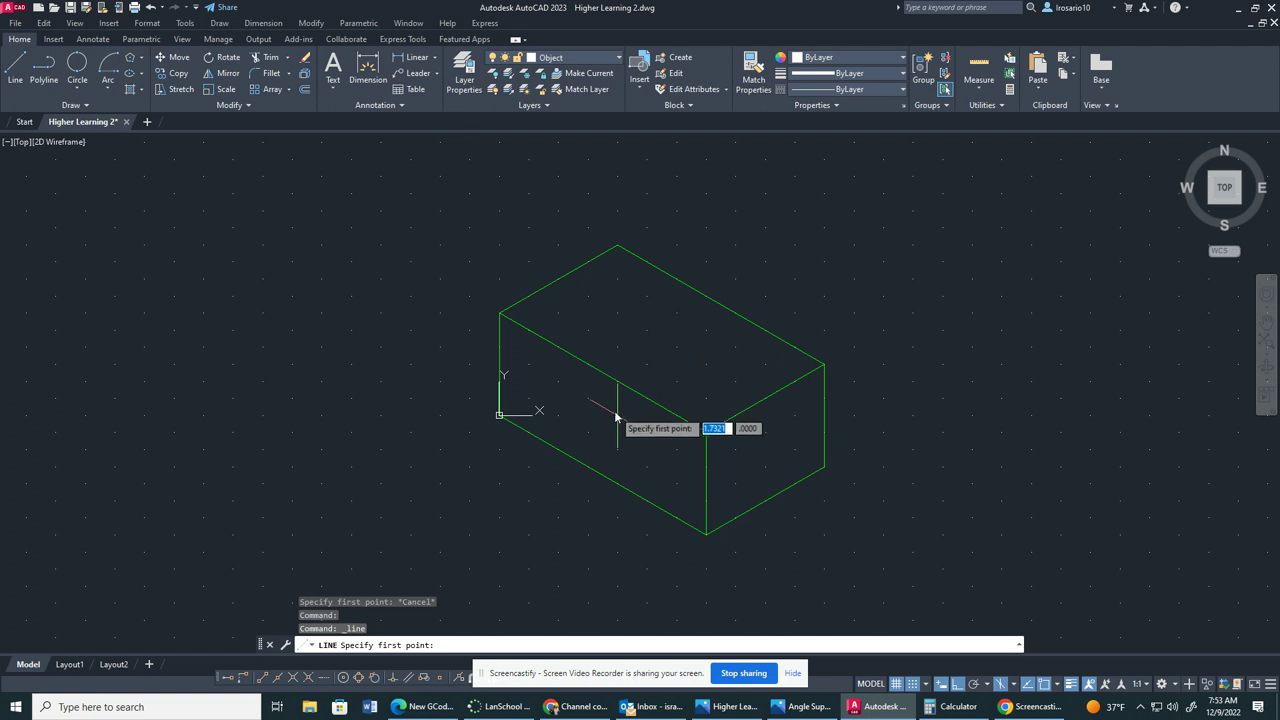
left_click(500, 415)
left_click(706, 534)
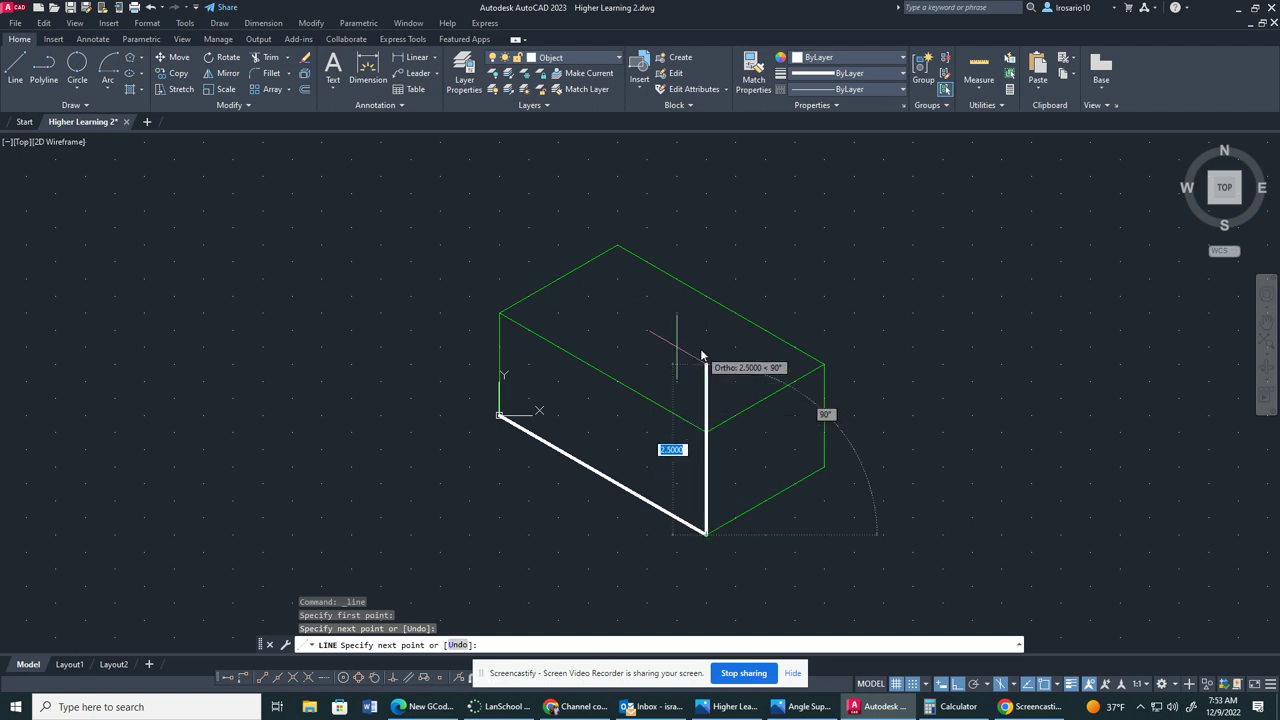
type("1.")
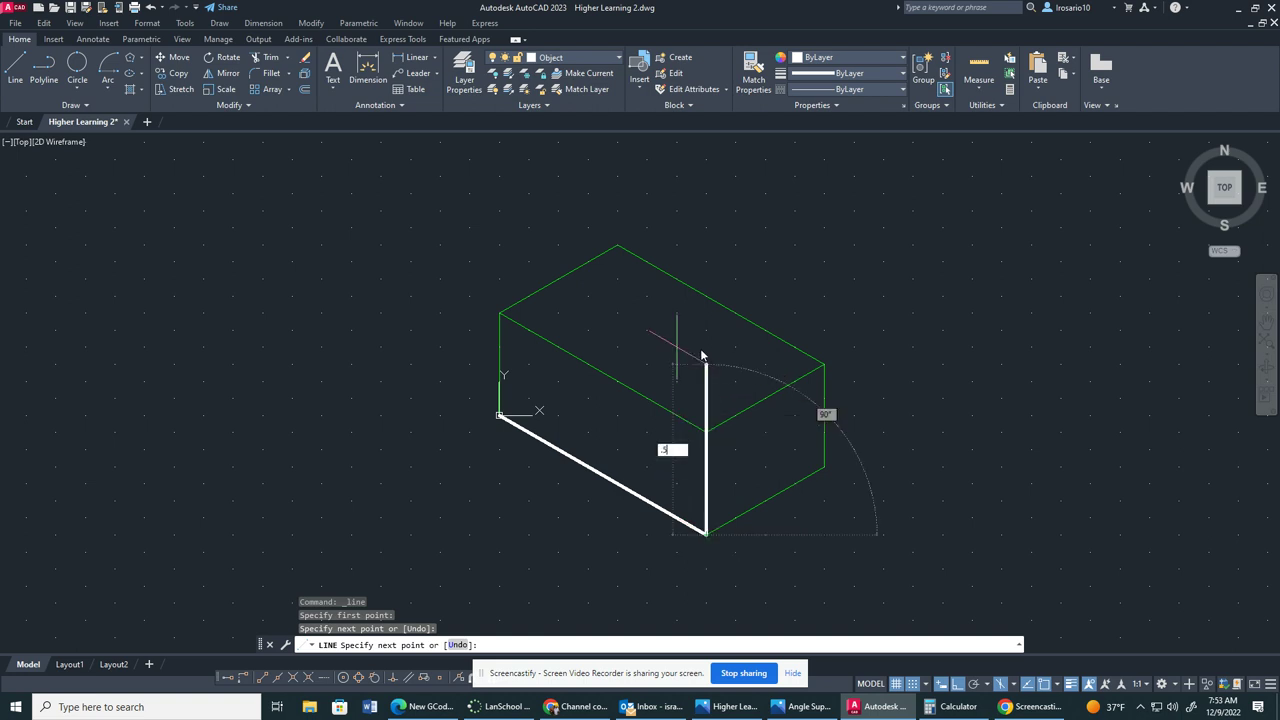
type("5")
key("Return")
key("Escape")
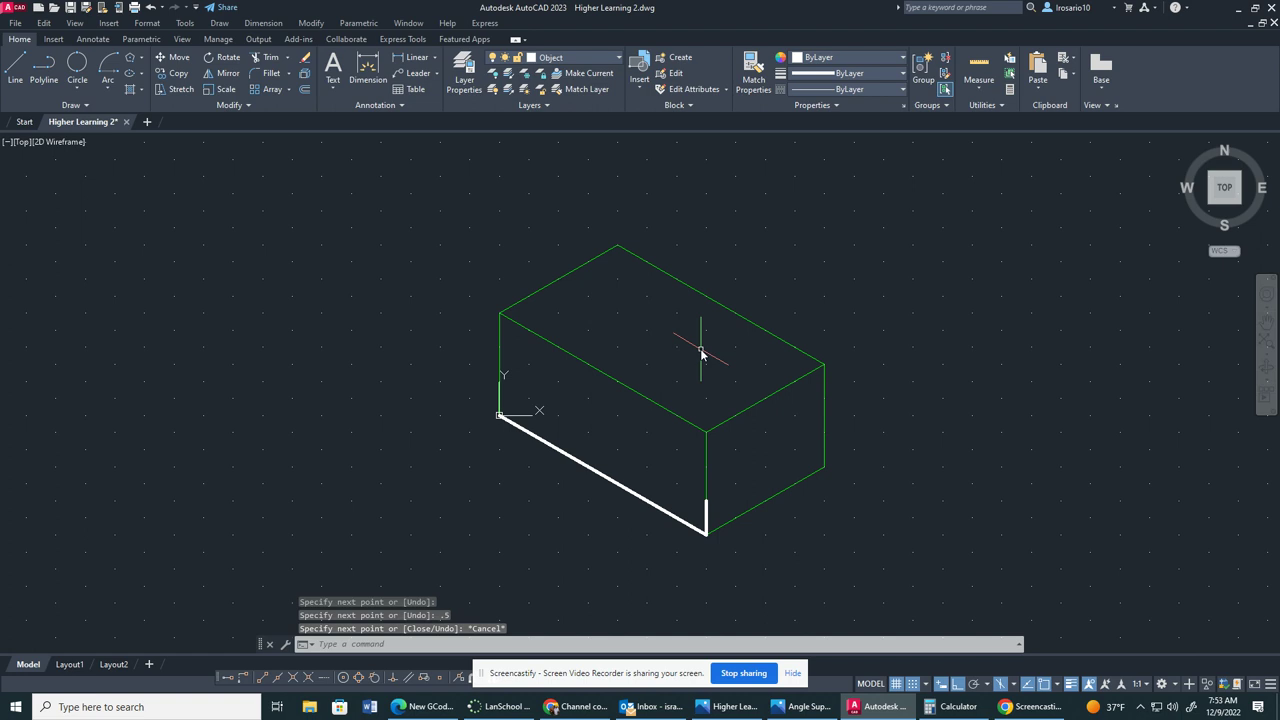
- Draw the left vertical edge, a 2-unit top edge, and the slope down to the short upright
left_click(8, 74)
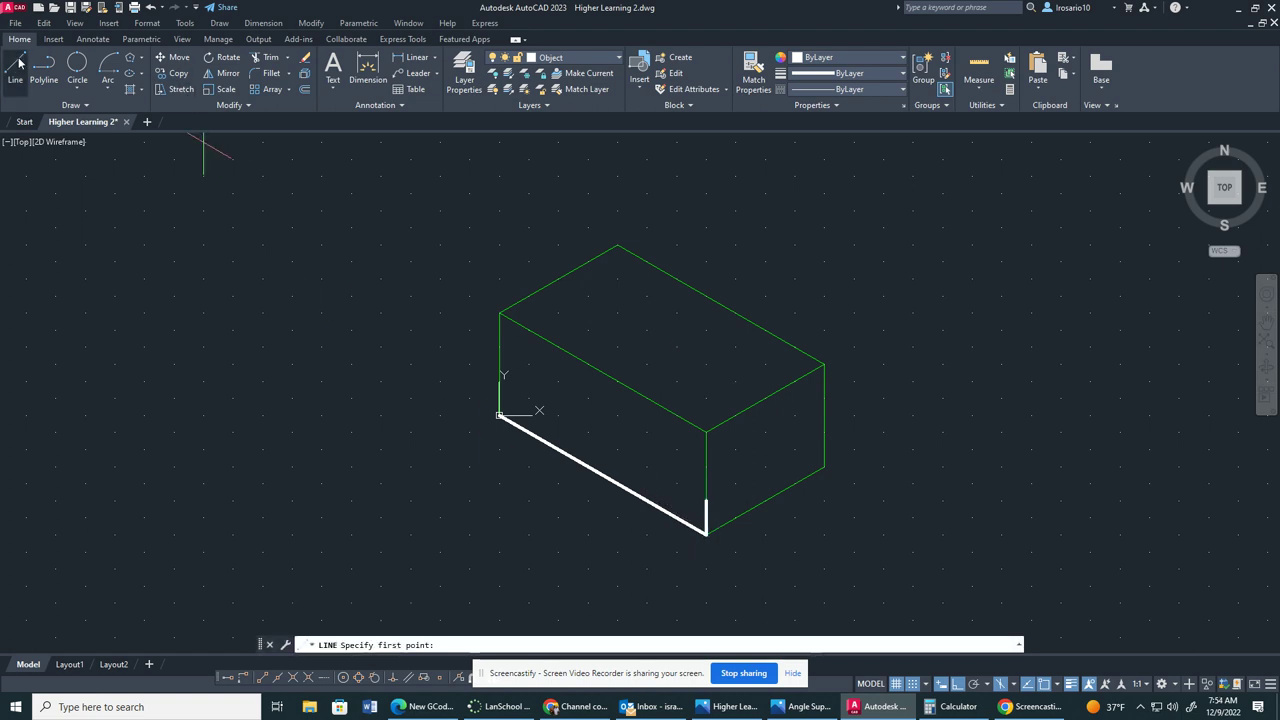
left_click(505, 416)
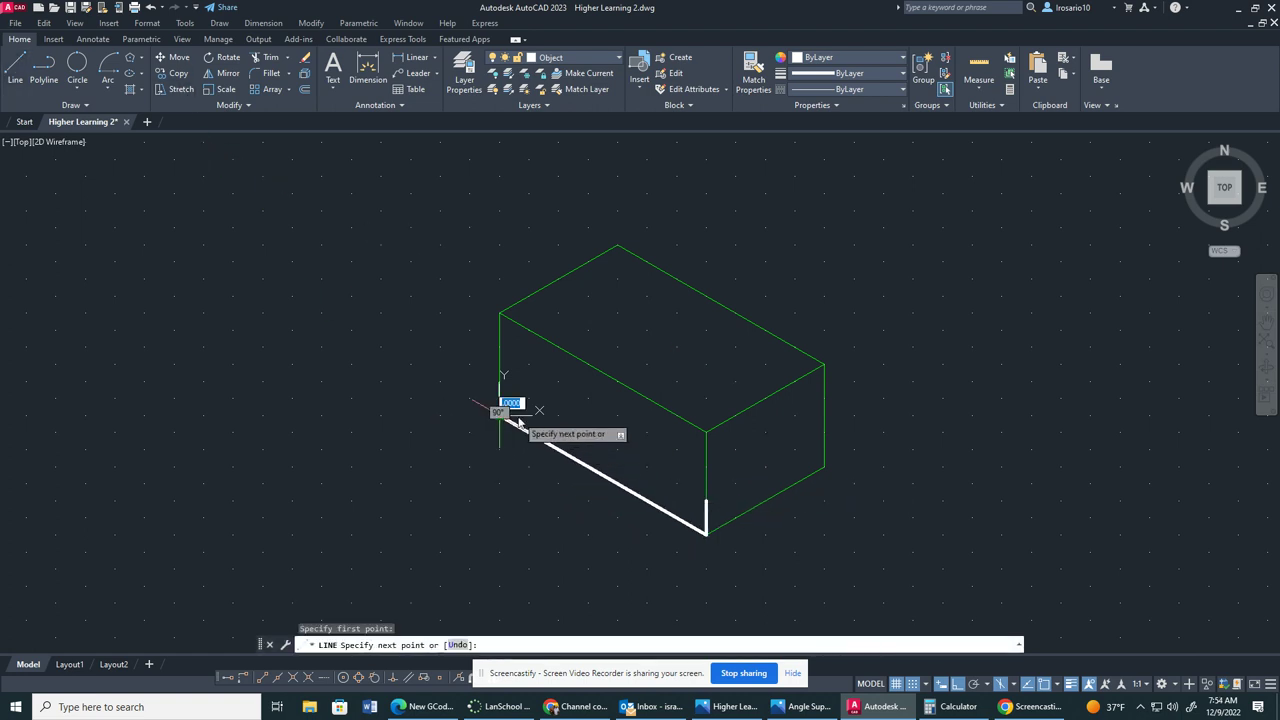
left_click(507, 315)
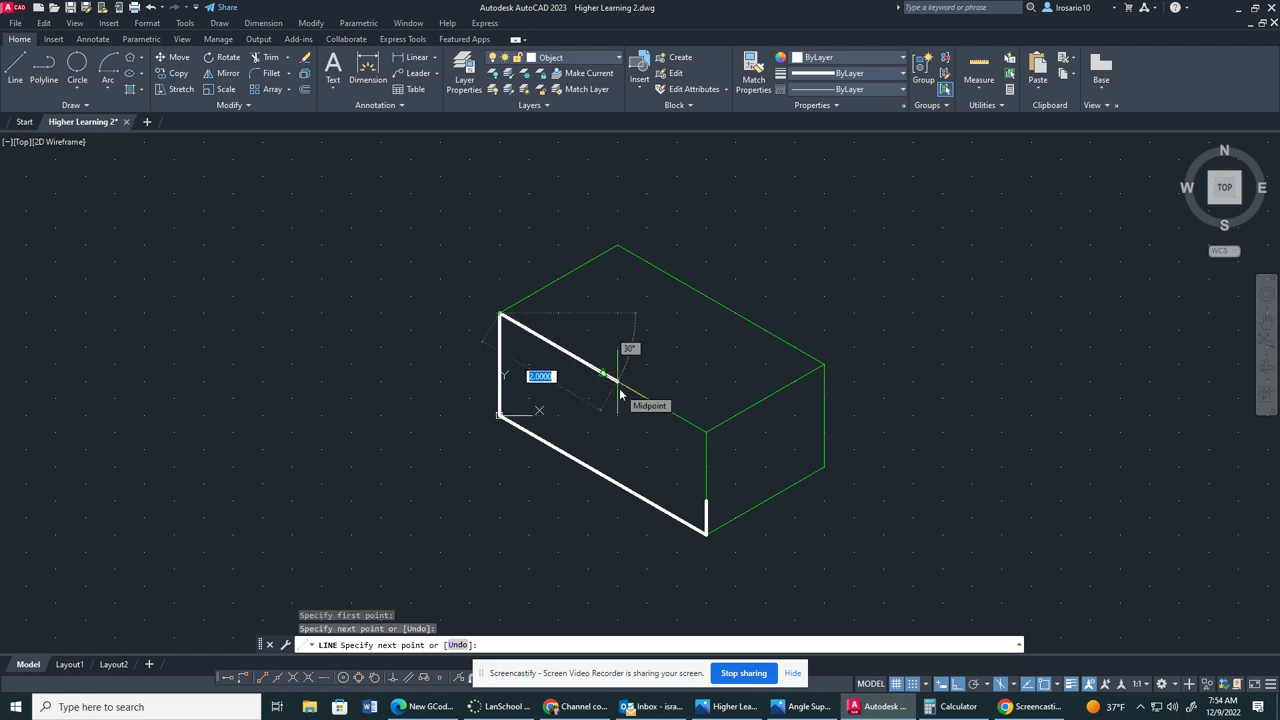
key("BackSpace")
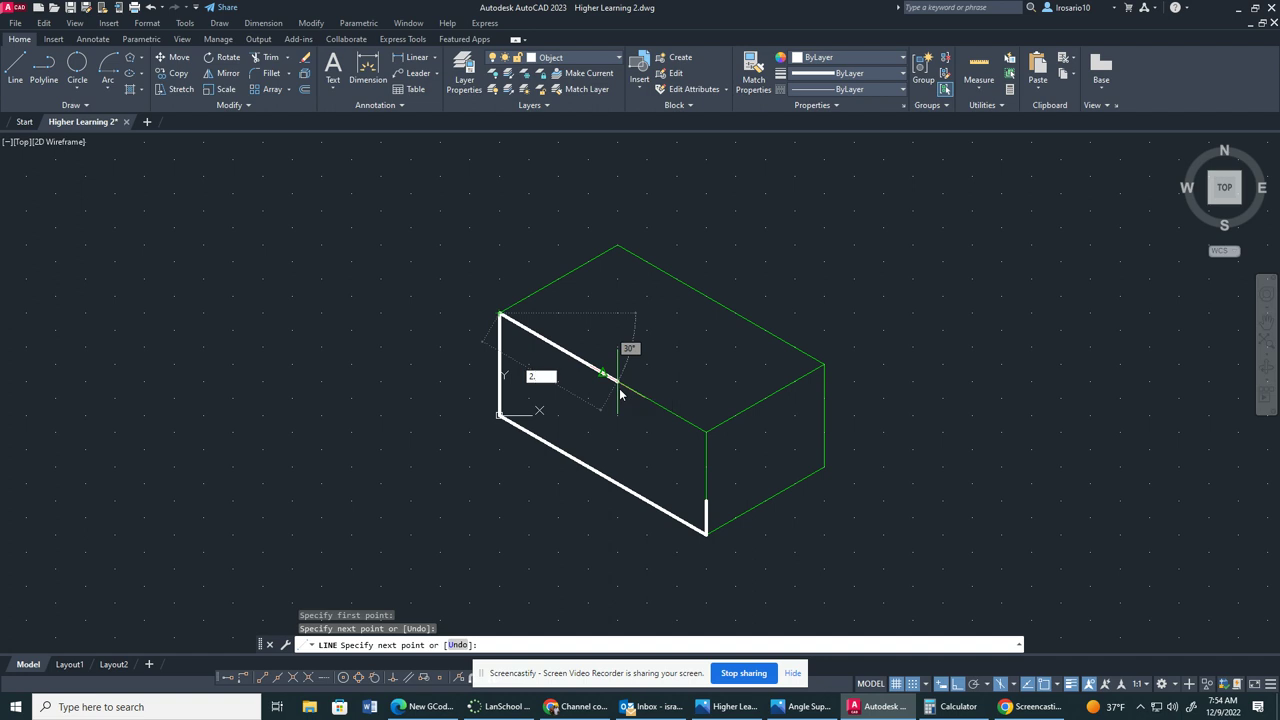
key("Return")
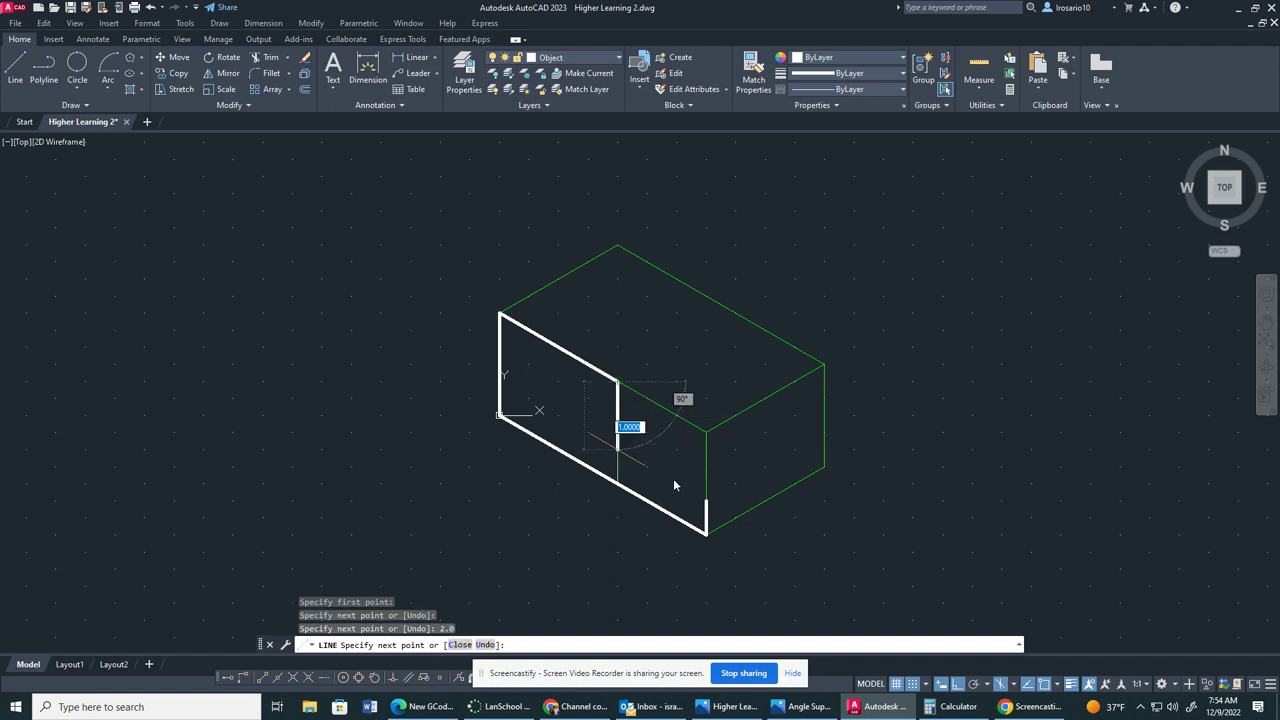
left_click(714, 509)
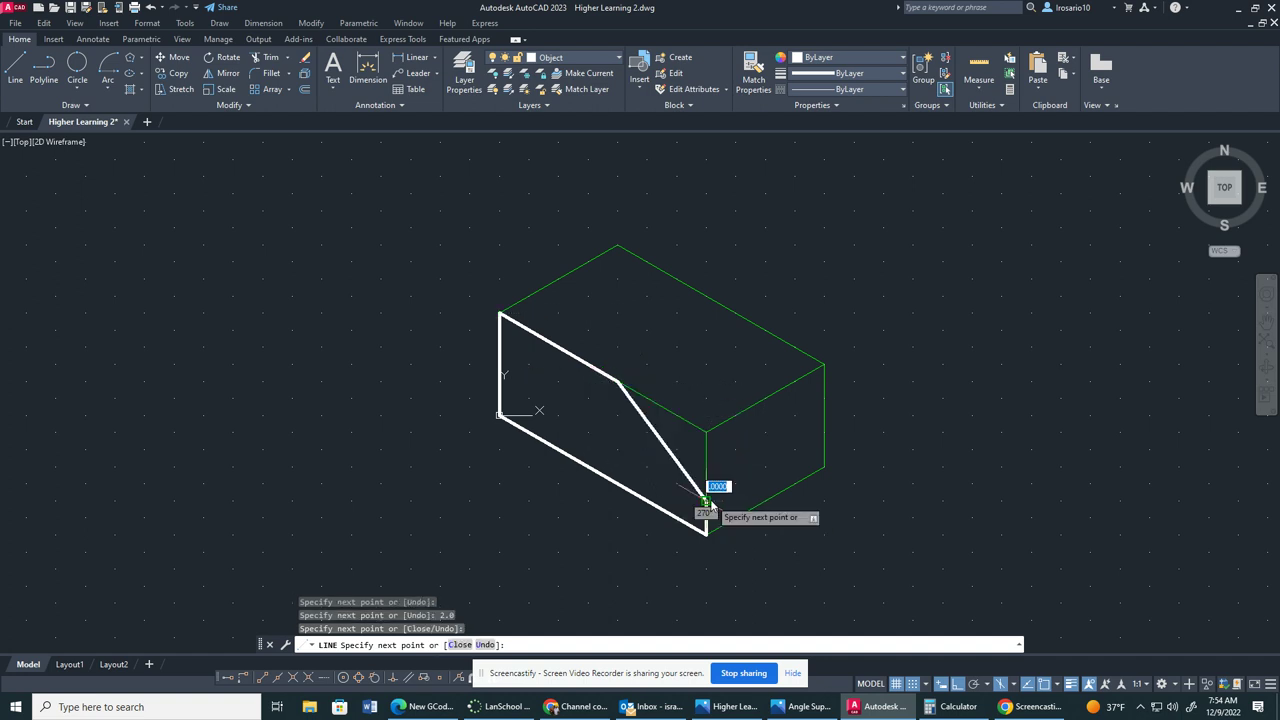
key("Escape")
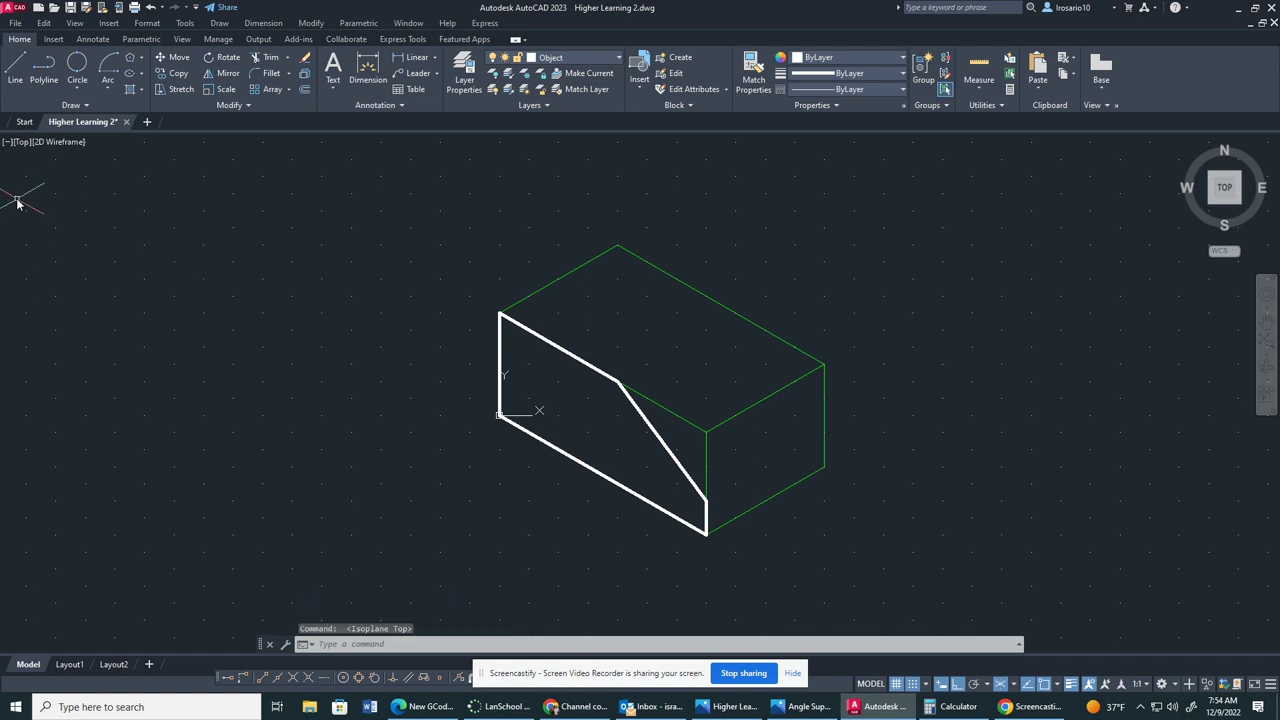
- Draw the 2 by 2 top face from the top-left corner to the back corner, across 2, then to the slope's top
type("l")
key("Return")
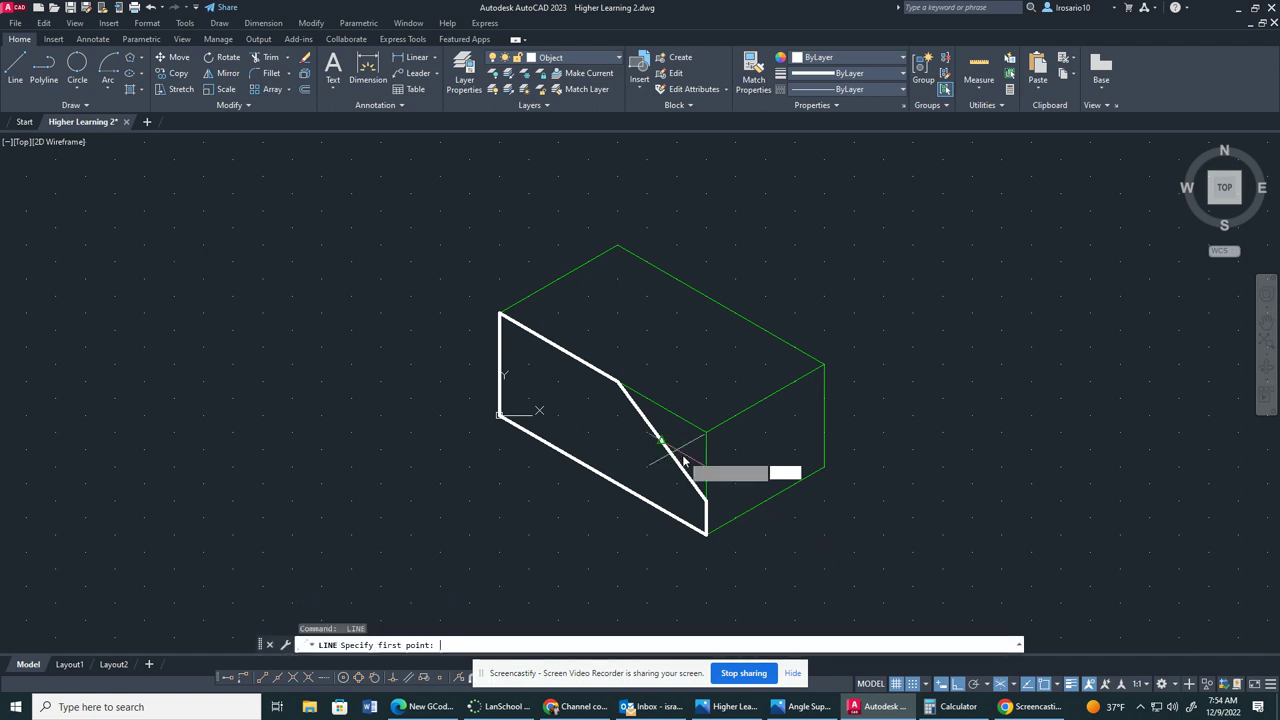
left_click(500, 314)
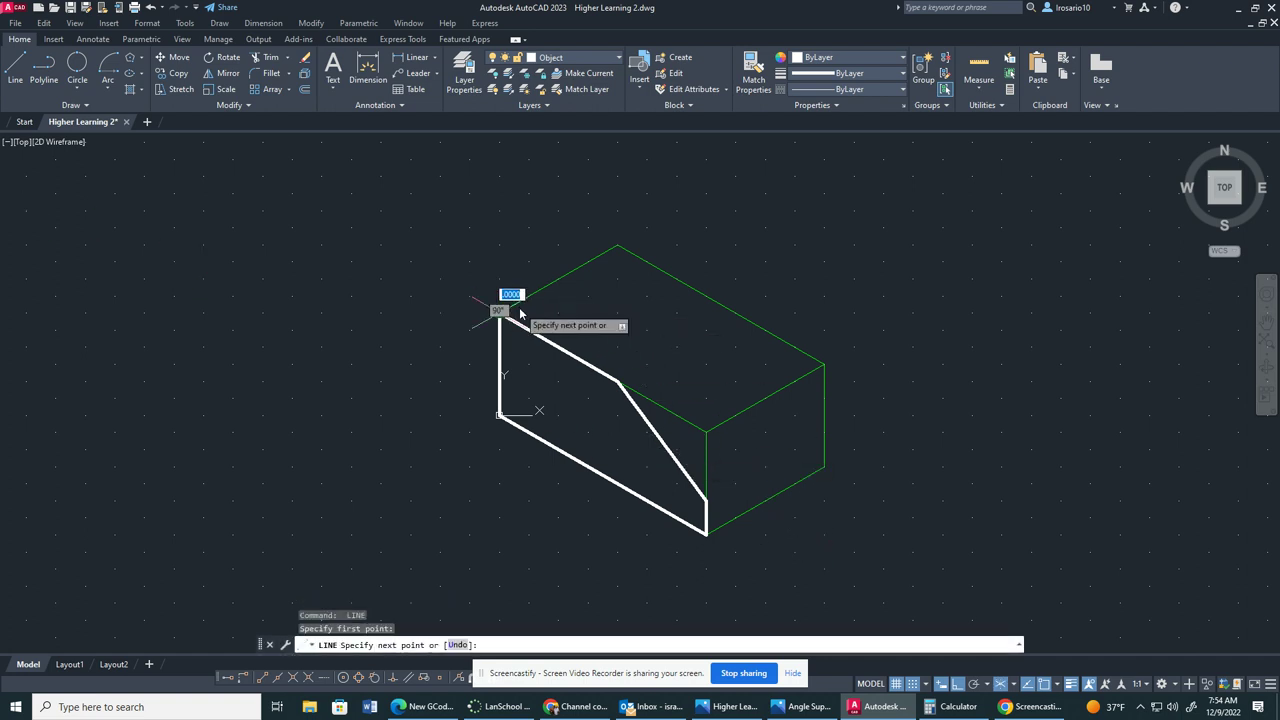
left_click(638, 248)
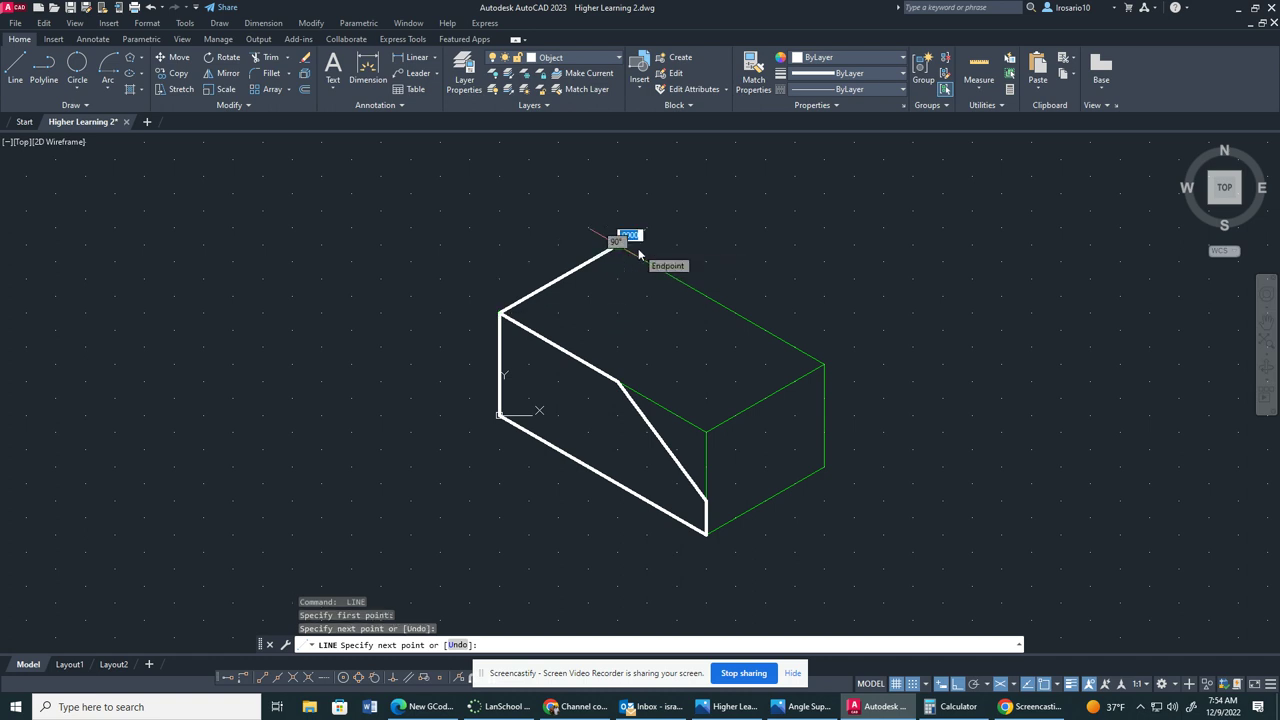
type("2")
key("Return")
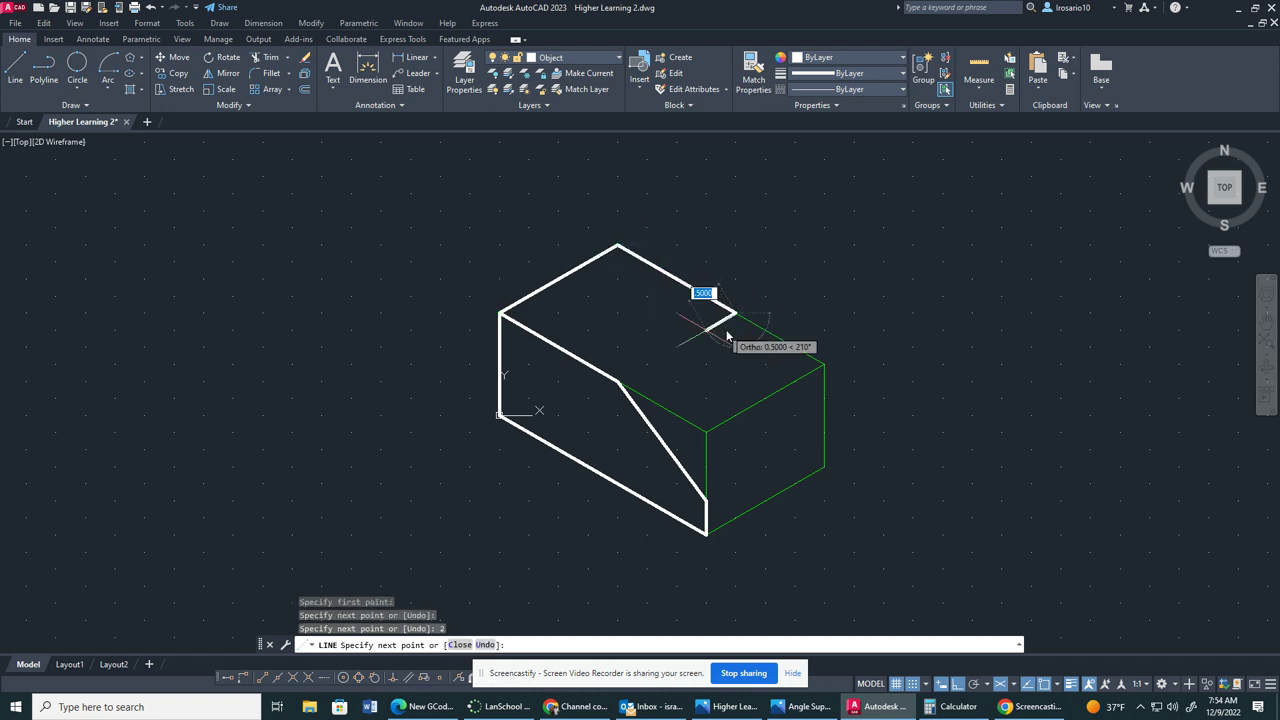
left_click(618, 383)
key("Escape")
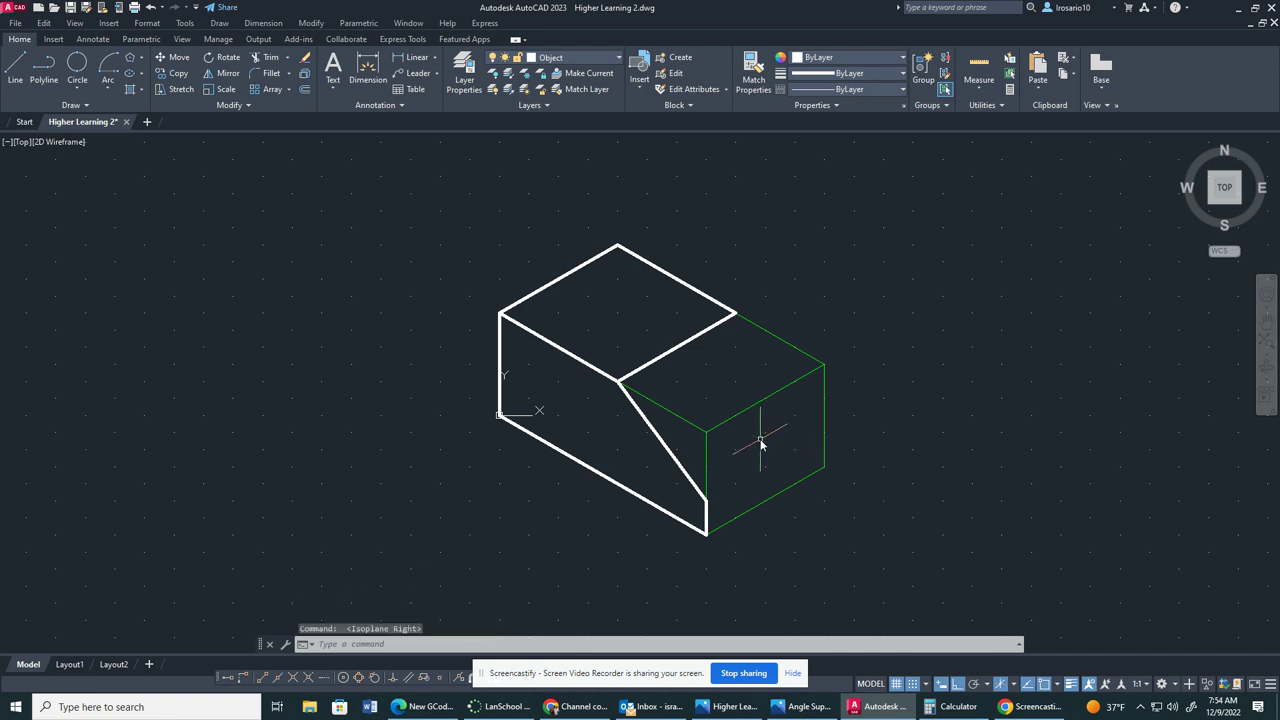
- Draw the 0.5-inch vertical end edge and the sloped edge up to the top-right corner
left_click(15, 68)
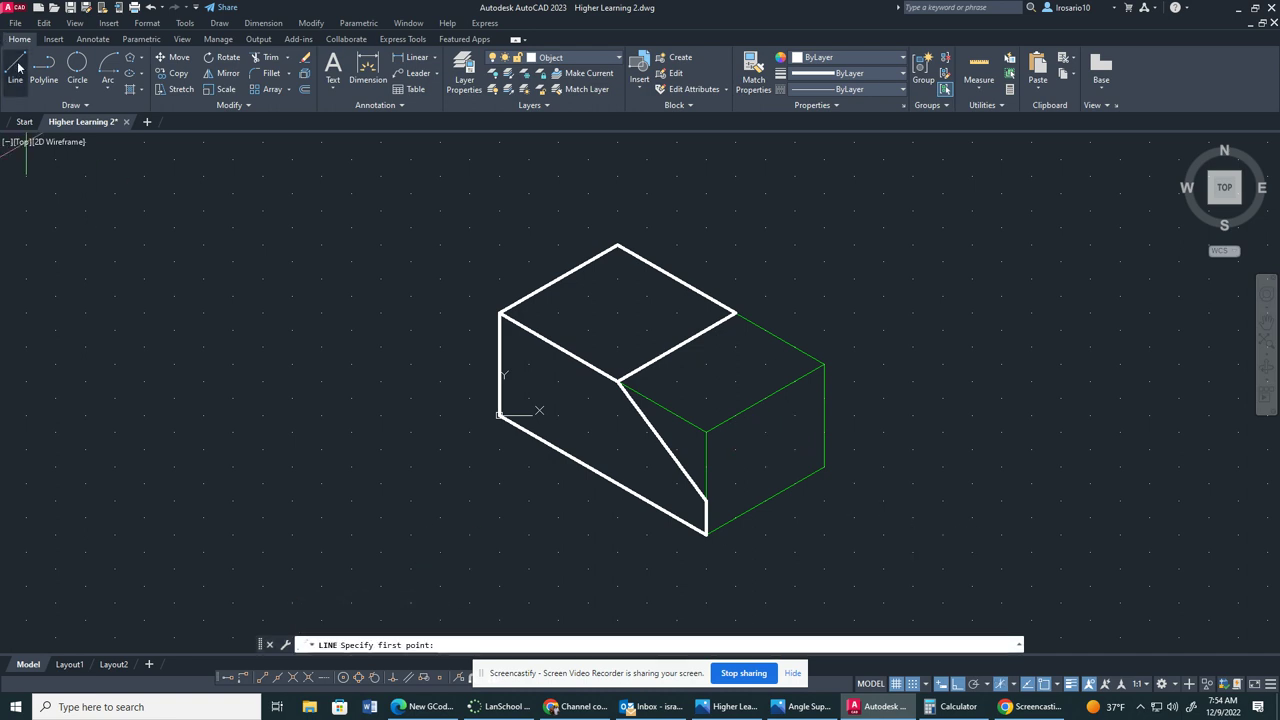
left_click(707, 533)
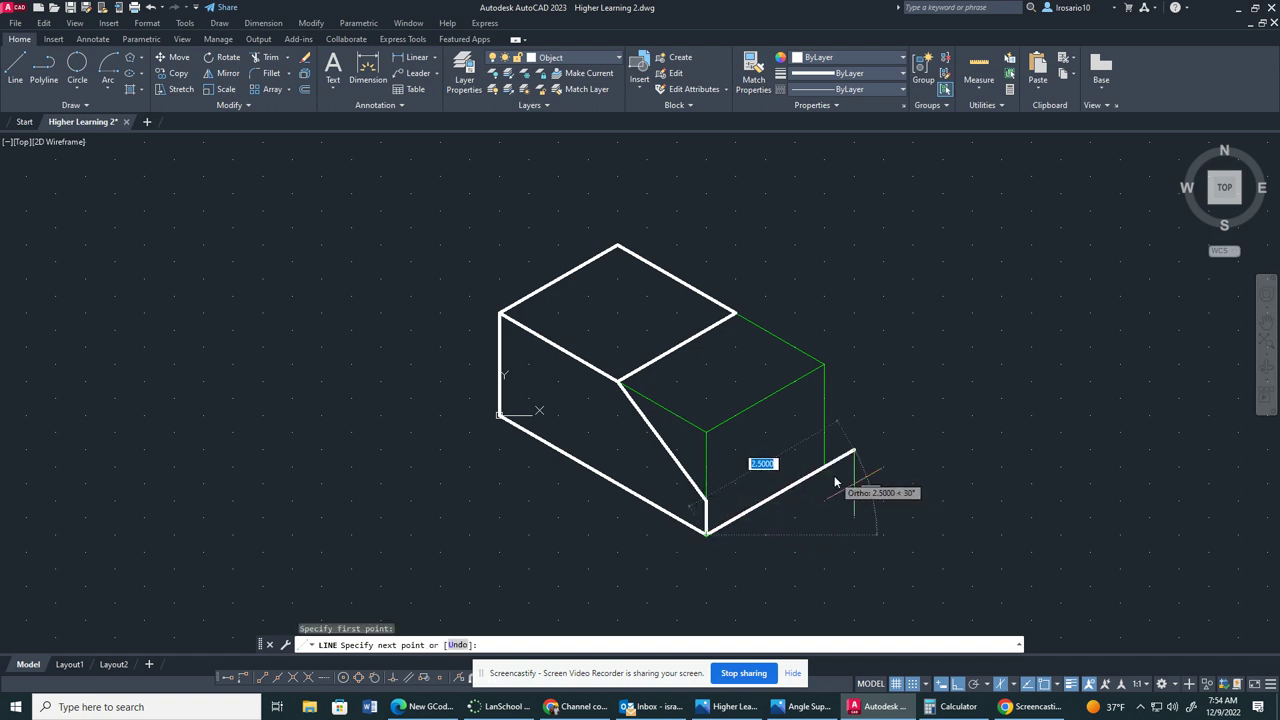
left_click(822, 467)
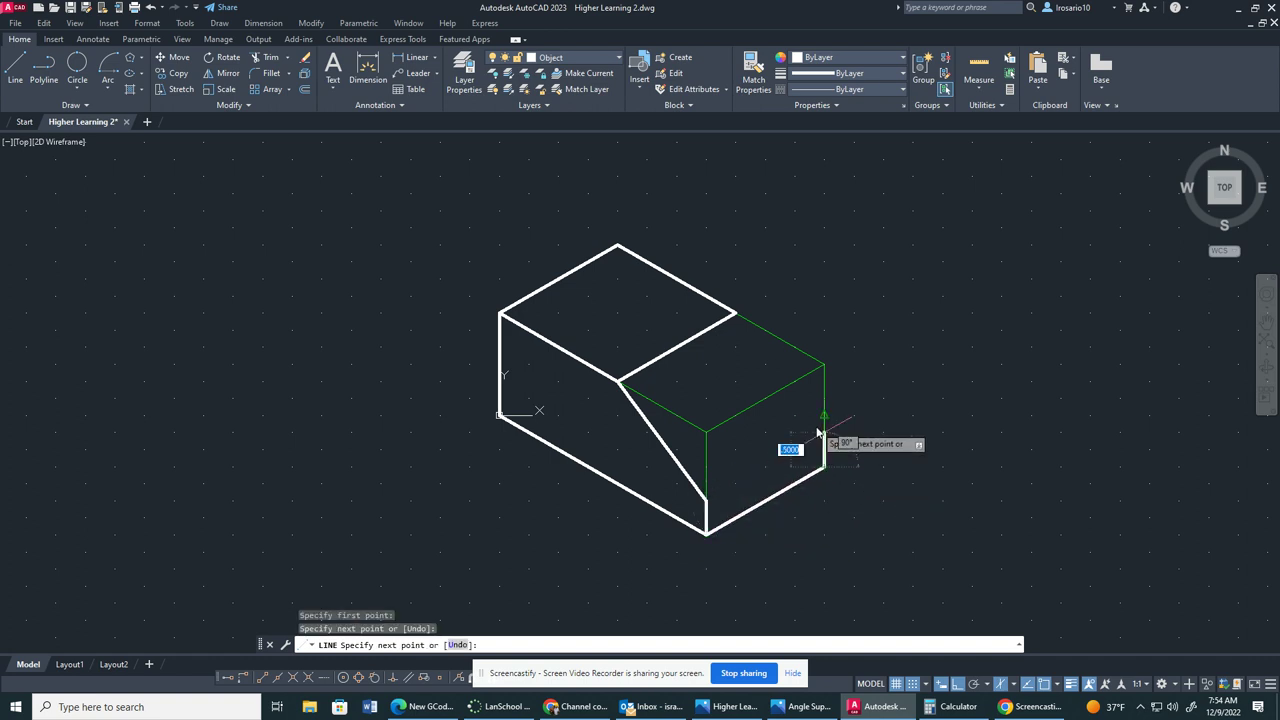
type("1")
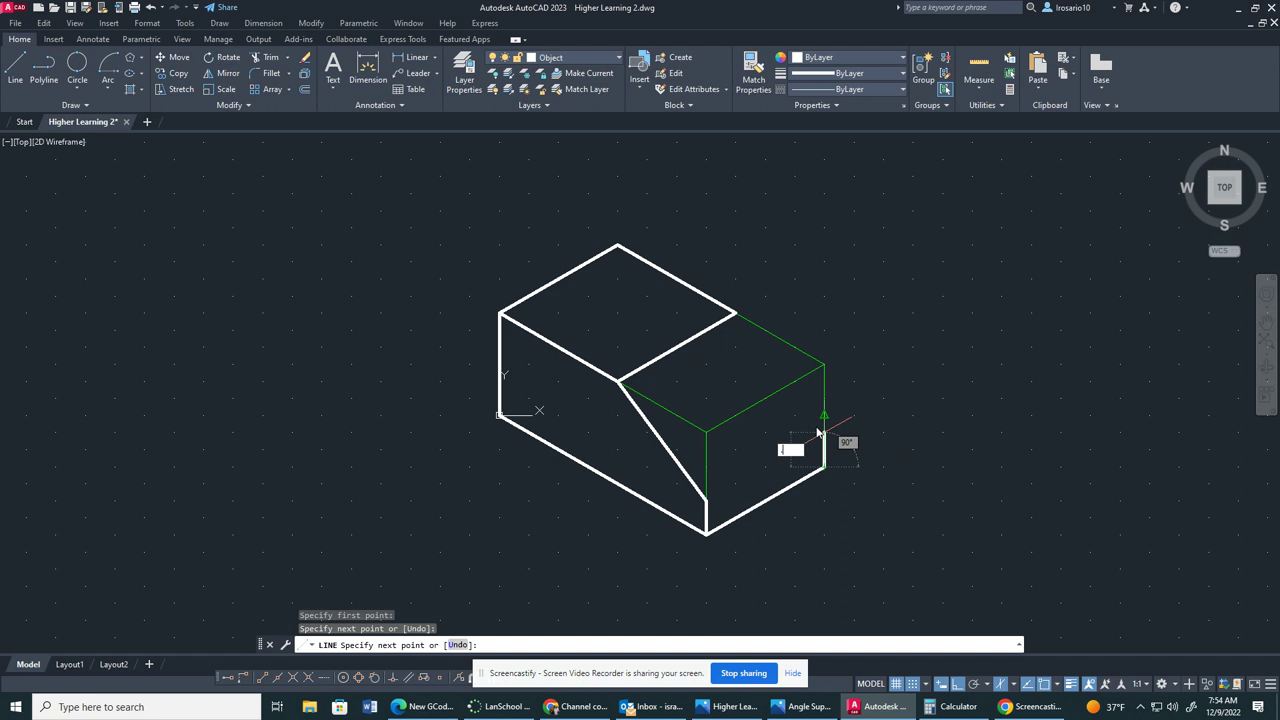
type("5")
key("Return")
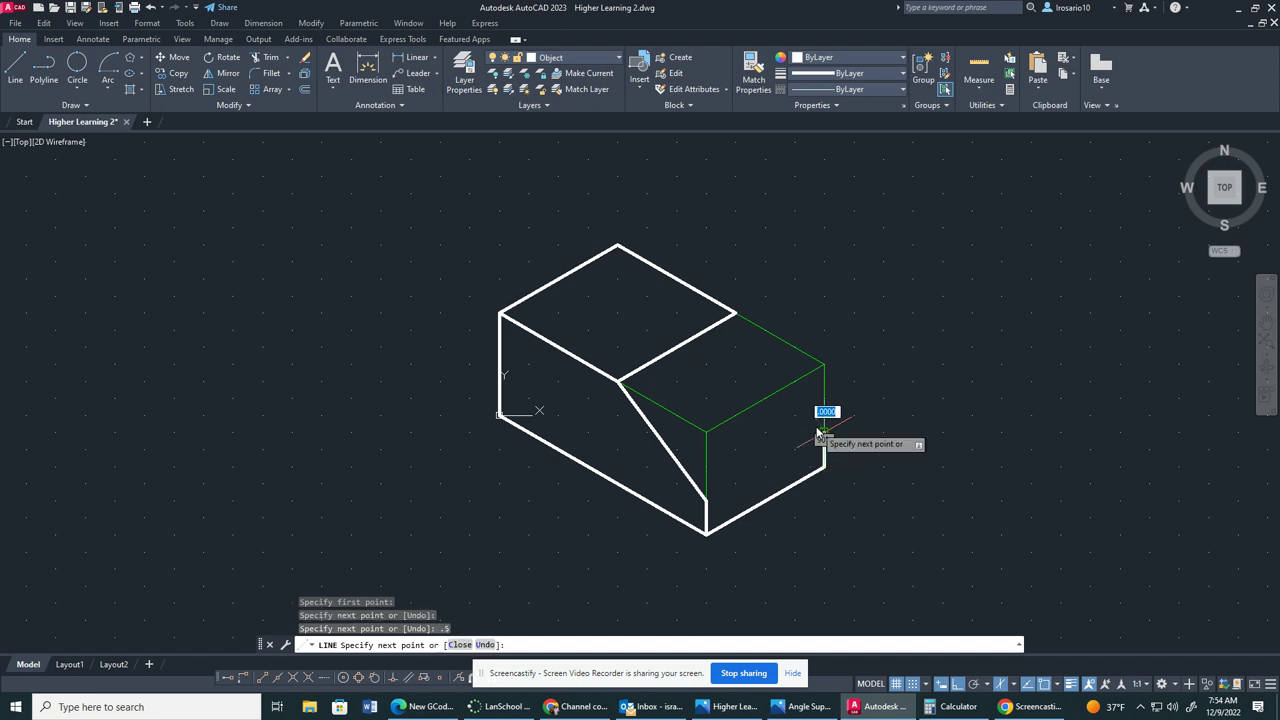
left_click(734, 316)
key("Escape")
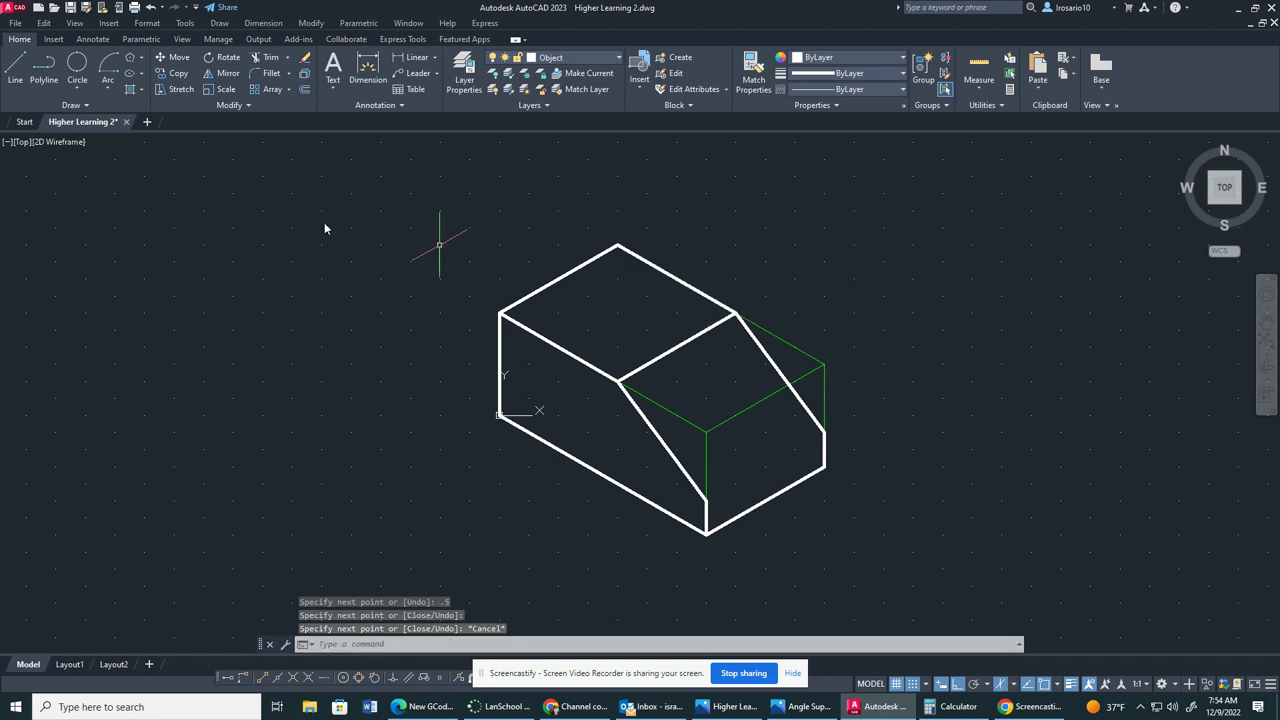
- Add the ledge edge starting from the lower front corner, then bring up the layer list
left_click(16, 65)
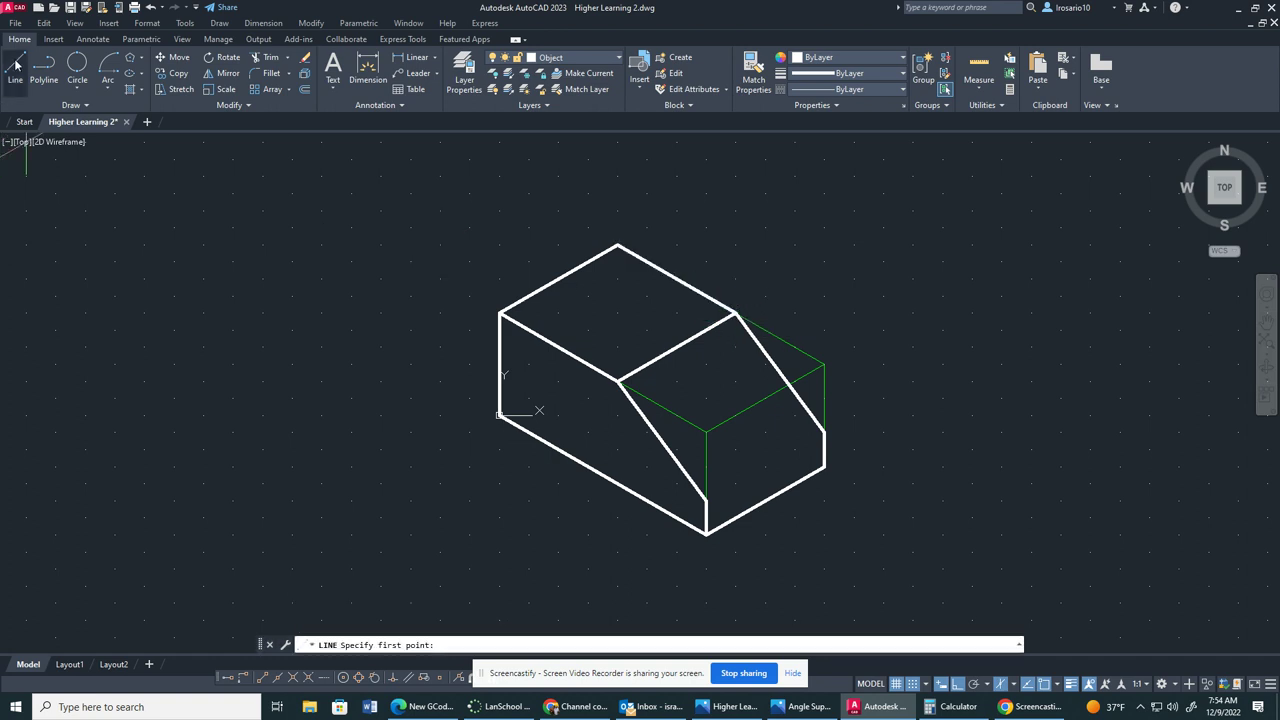
left_click(705, 499)
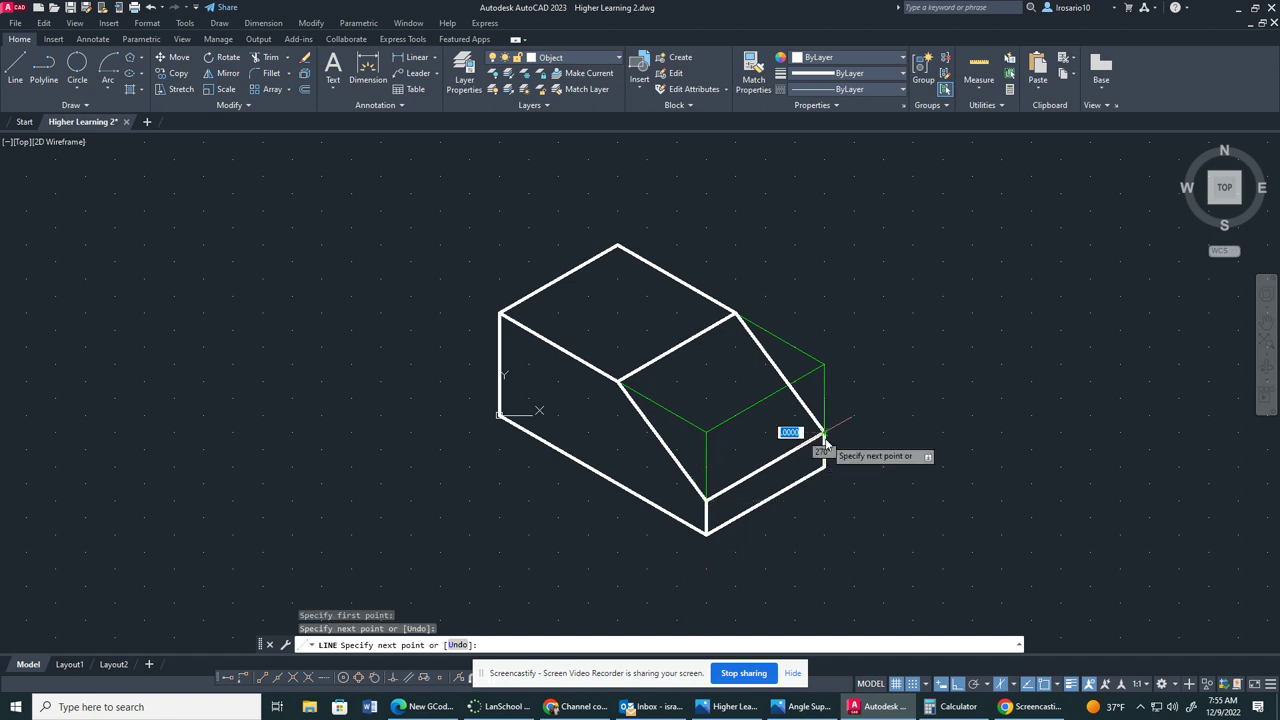
key("Escape")
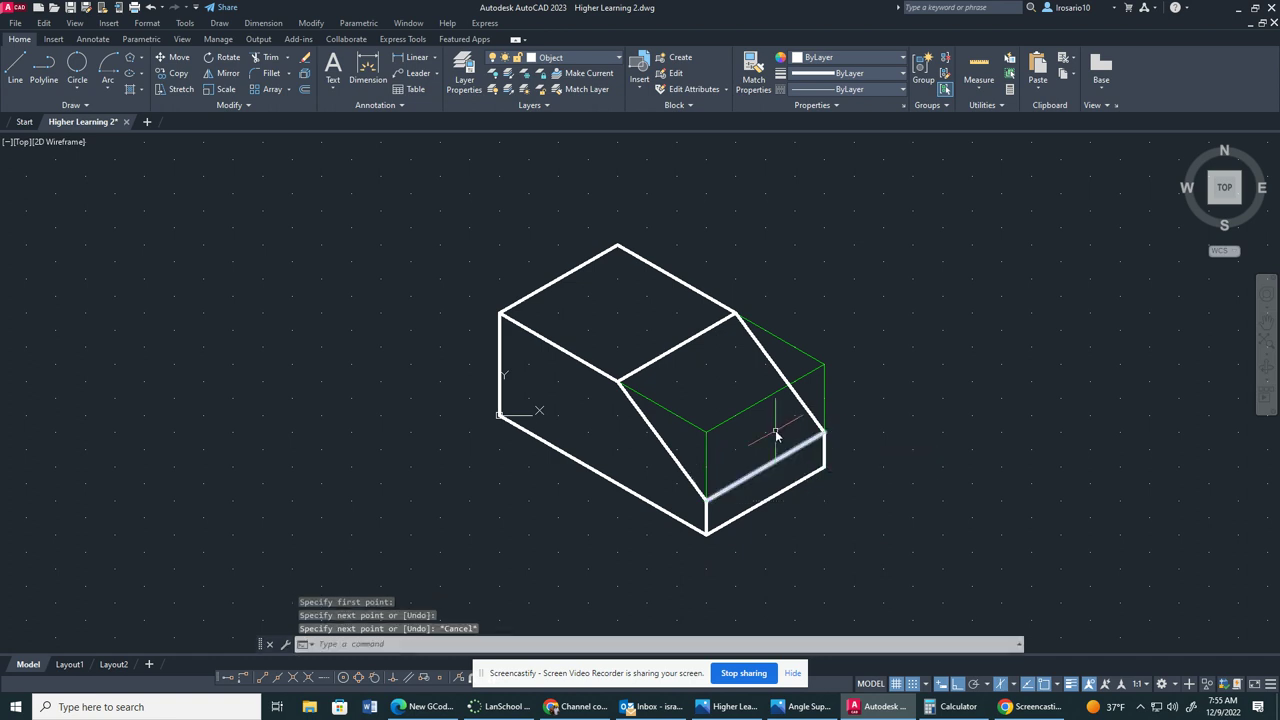
left_click(586, 57)
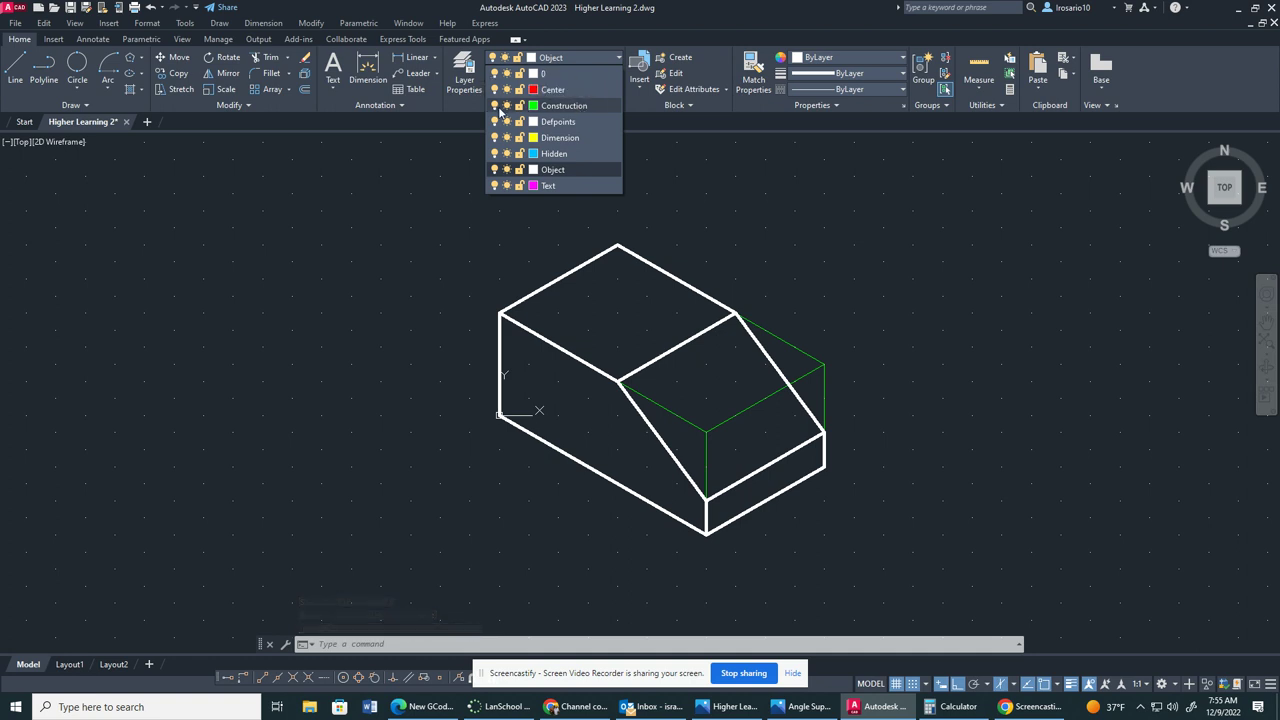
left_click(495, 106)
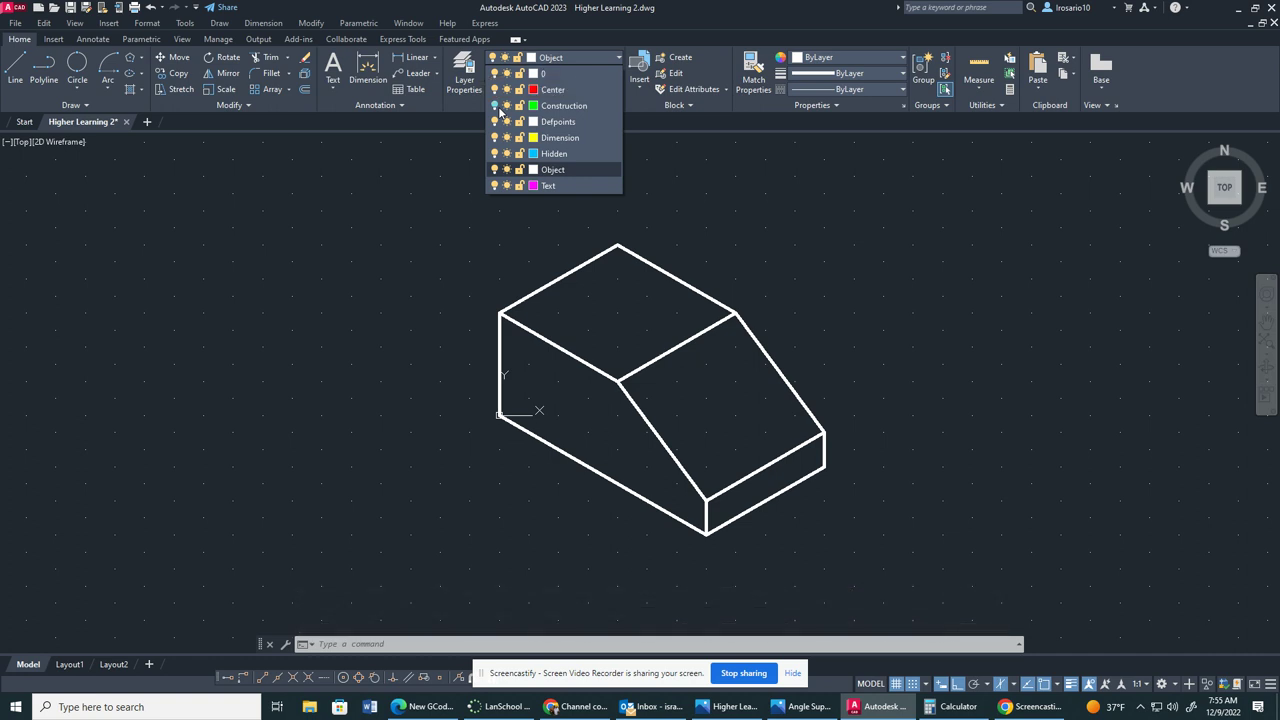
left_click(495, 106)
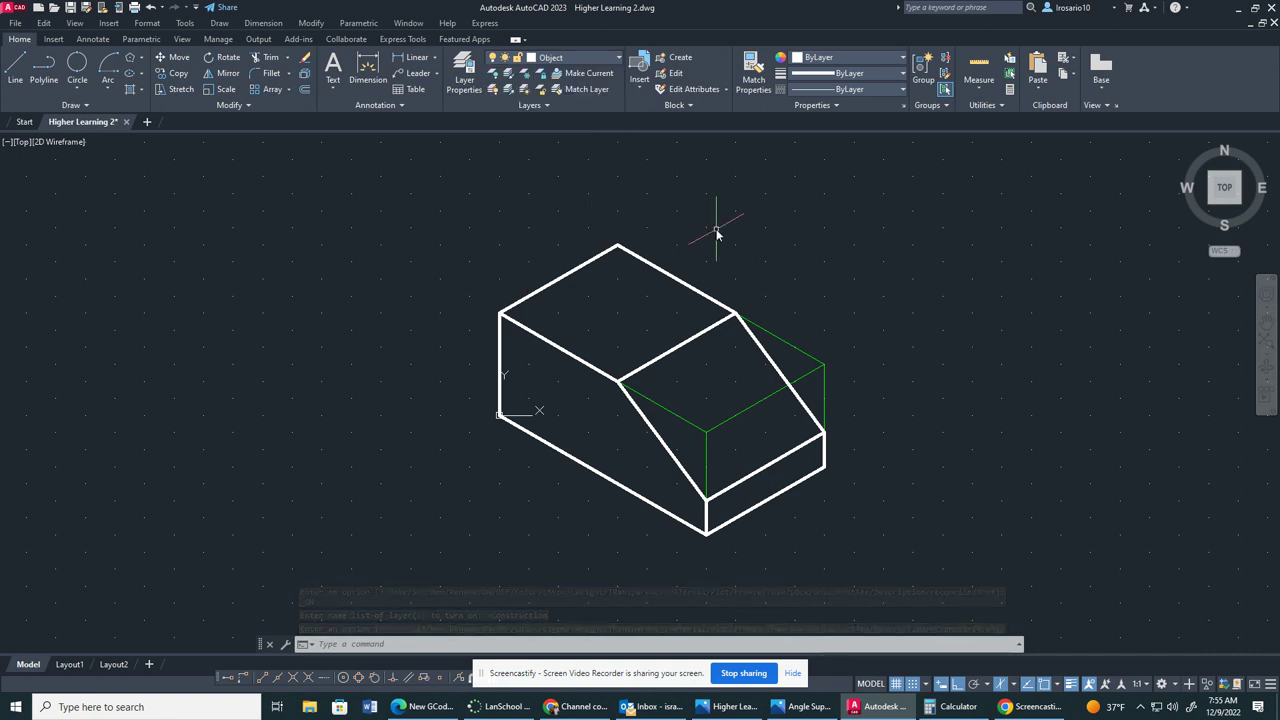
- Cycle the isoplanes with F5 through Right and Left until Isoplane Top is current again
key("F5")
key("F5")
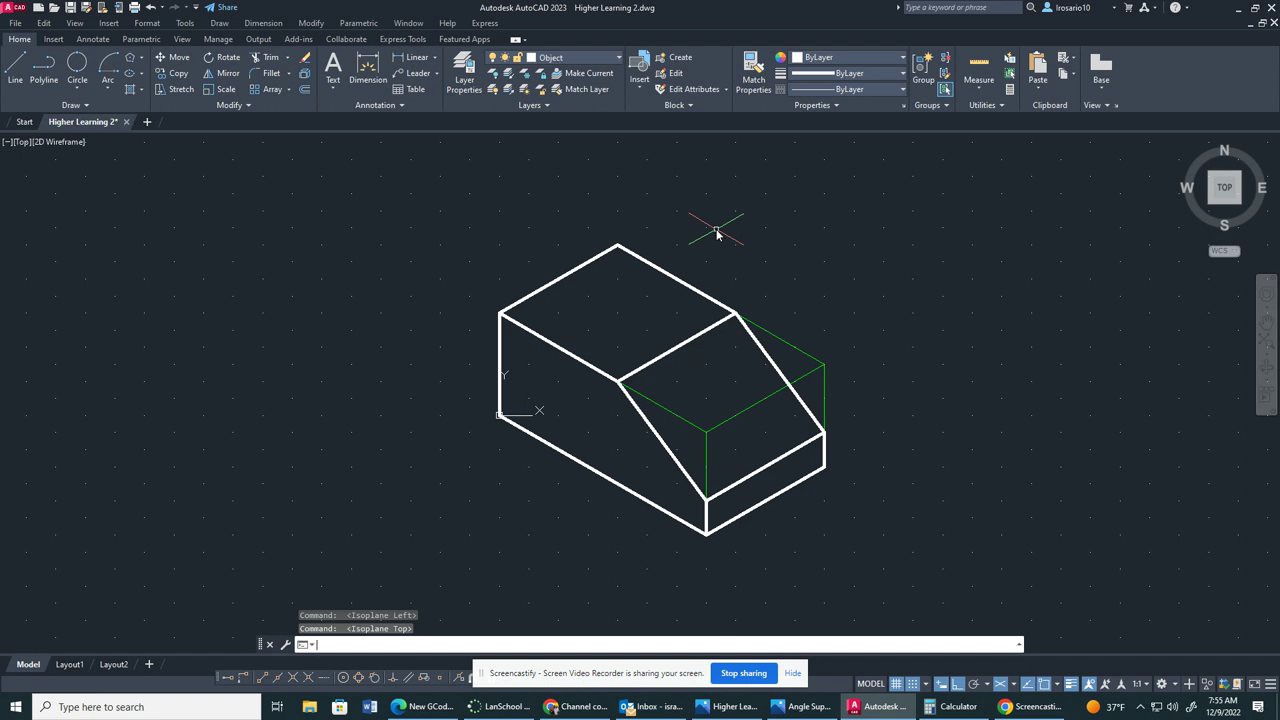
key("F5")
key("F5")
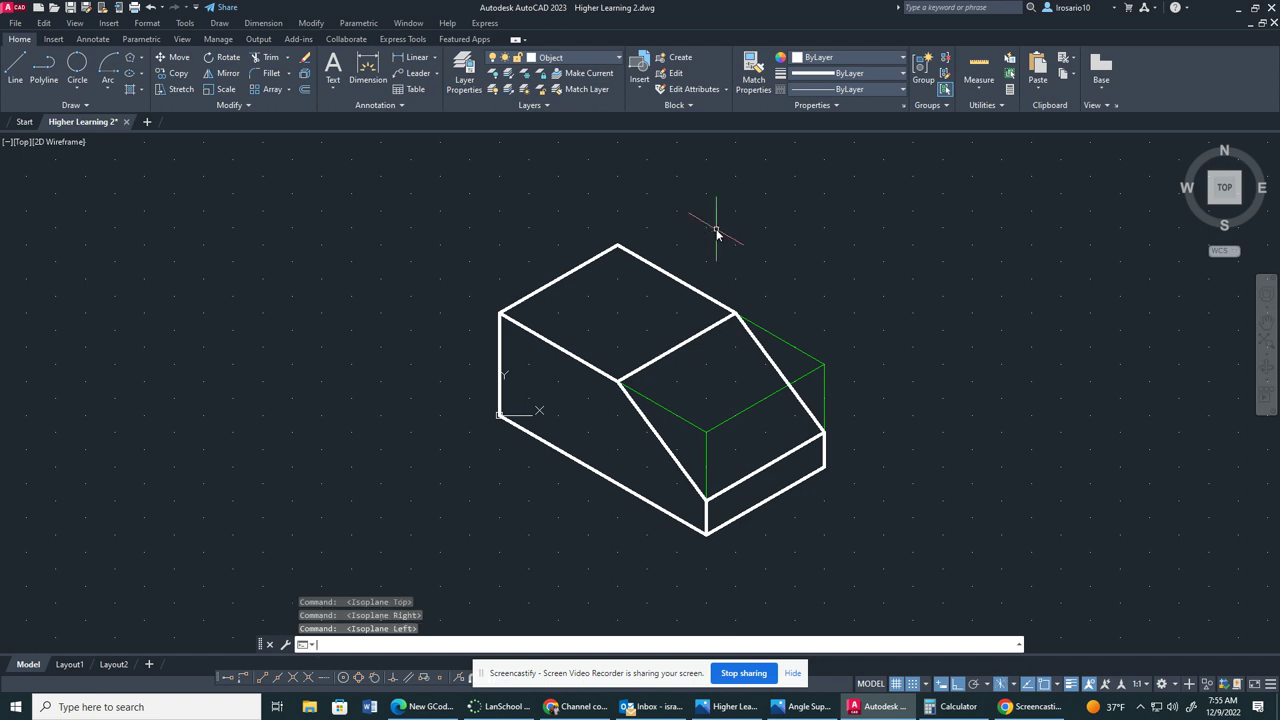
key("F5")
key("F5")
key("F5")
key("F5")
key("F5")
key("F5")
key("F5")
key("F5")
key("F5")
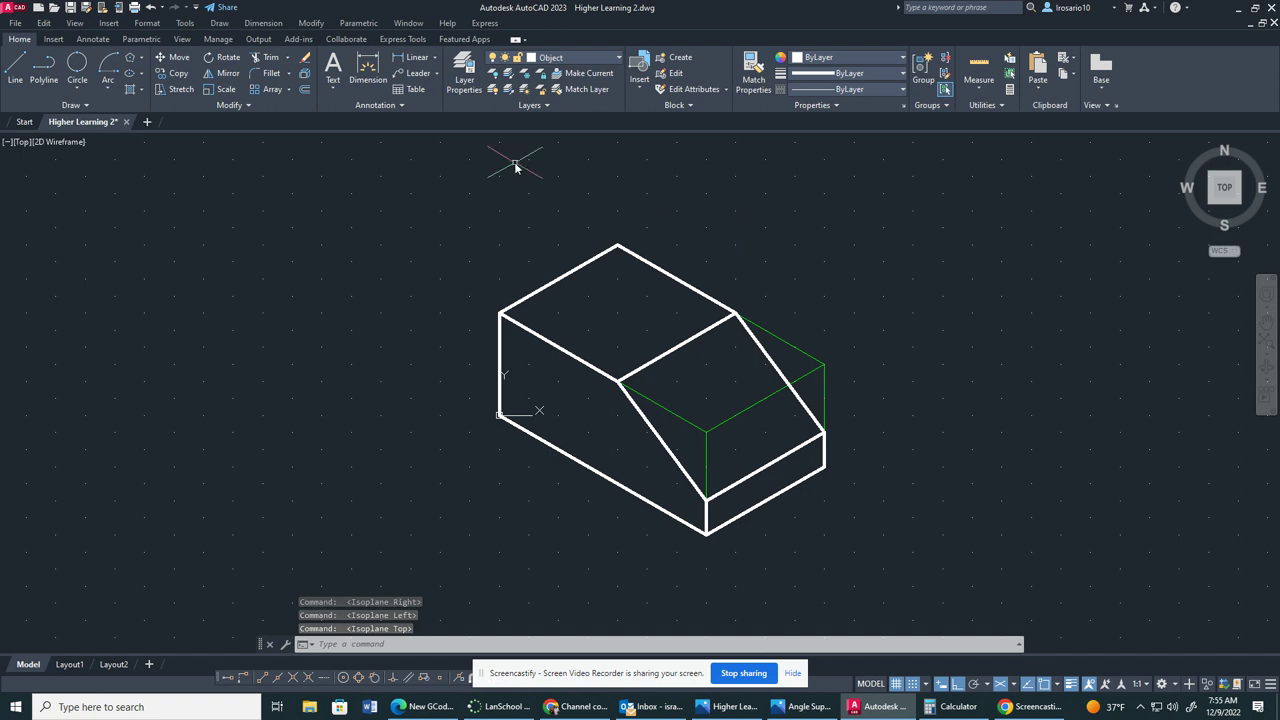
- Make Construction the current layer and draw the first center line between opposite top-face edge midpoints
left_click(583, 58)
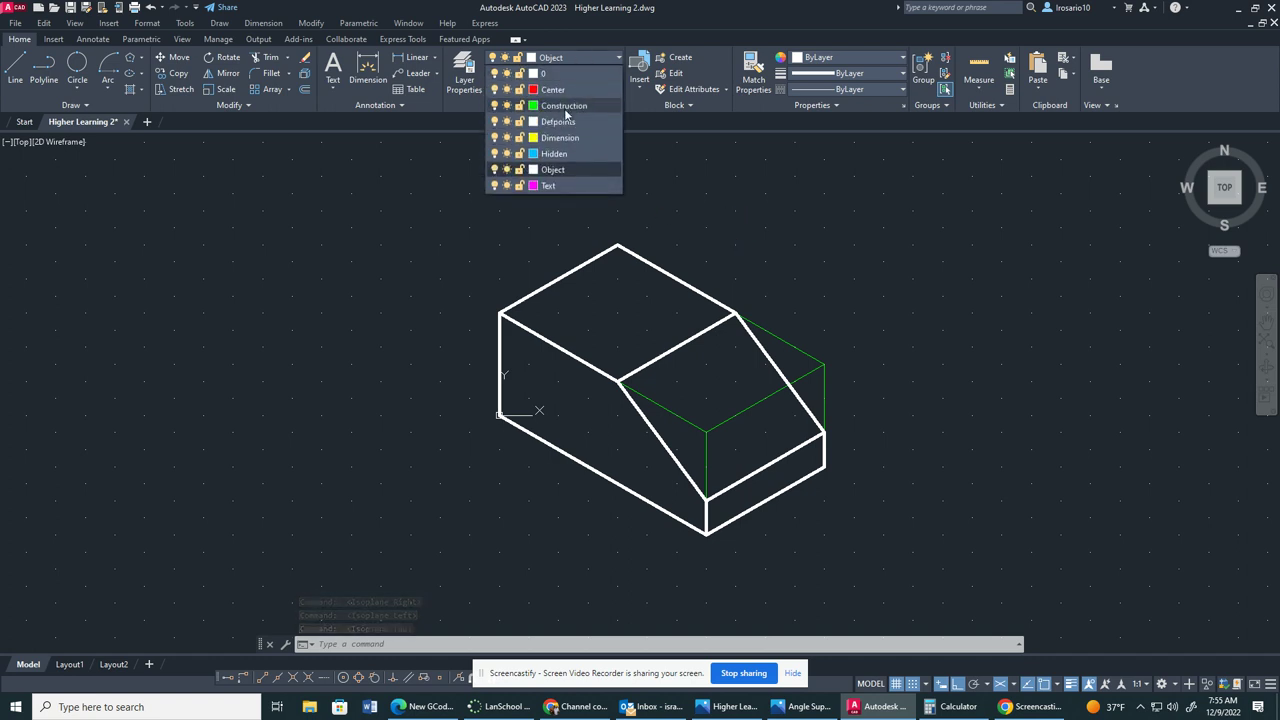
left_click(560, 89)
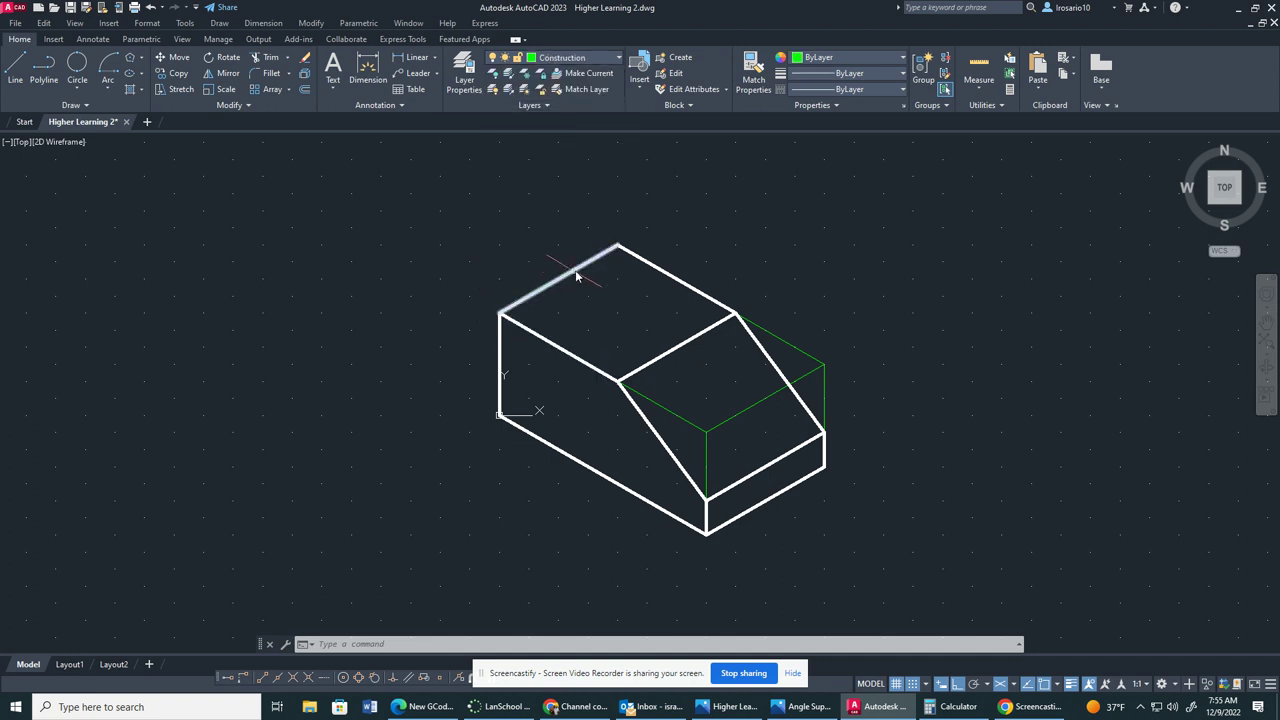
left_click(14, 68)
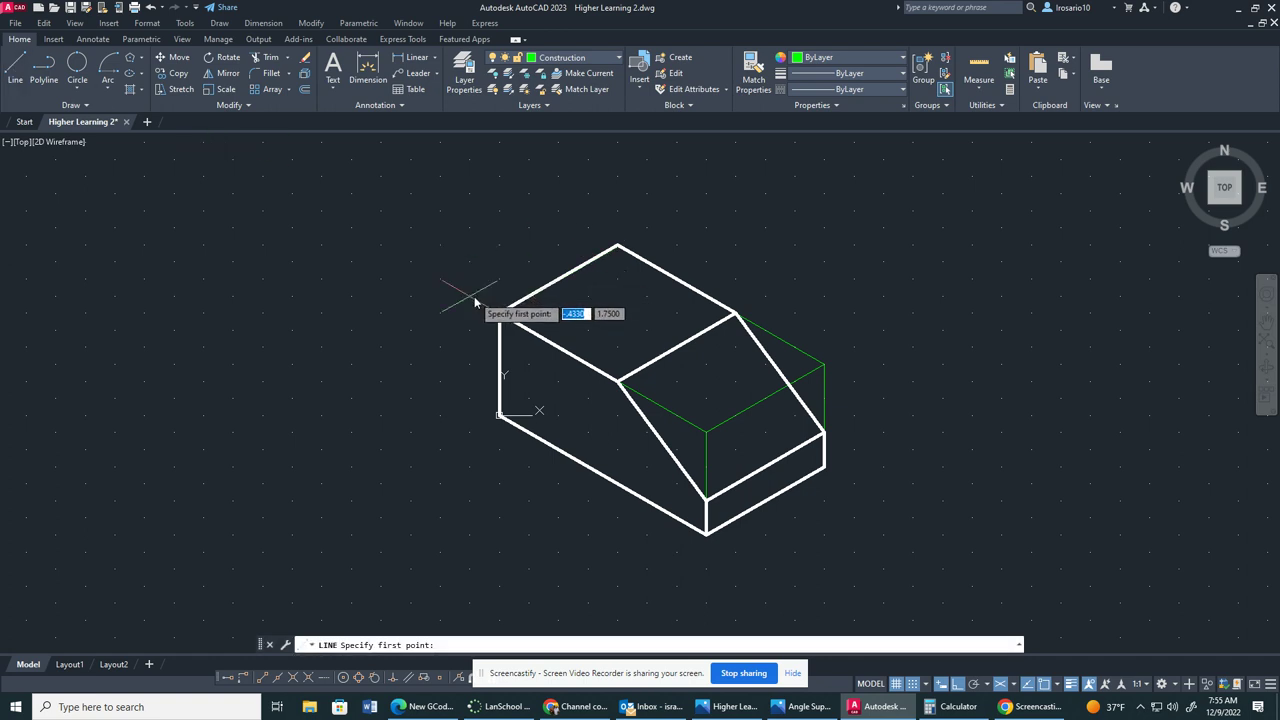
left_click(558, 278)
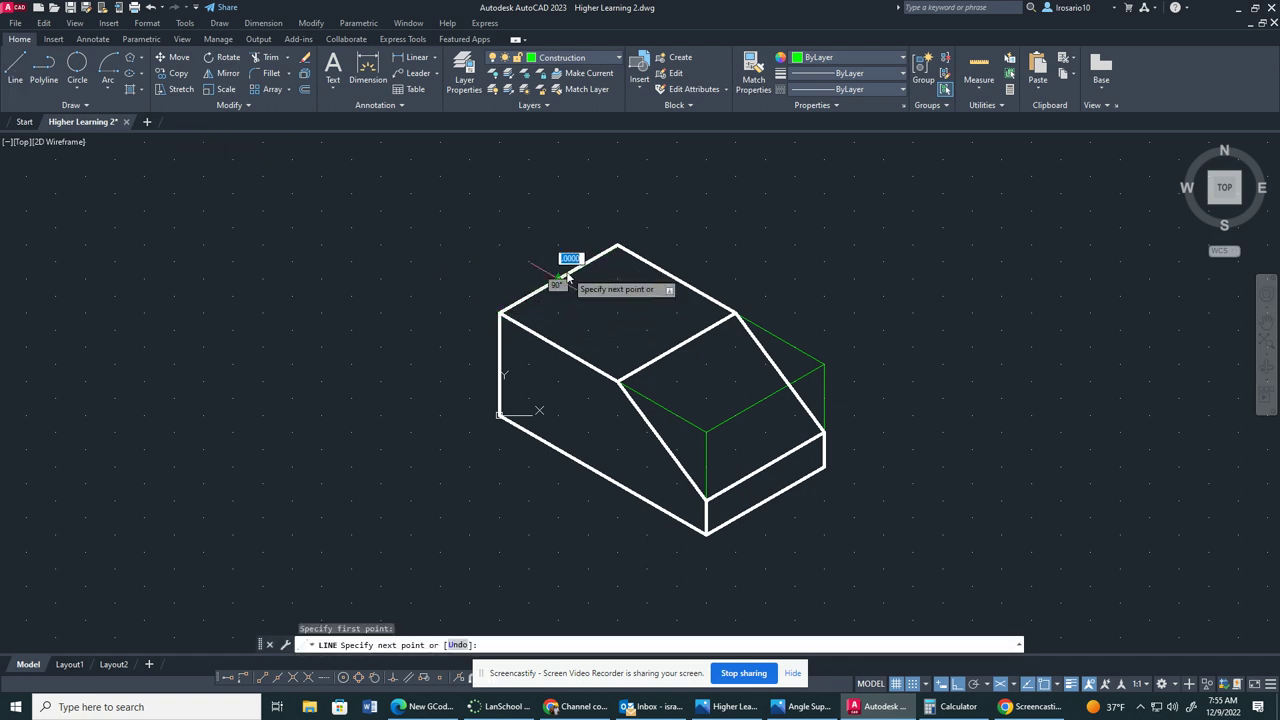
left_click(697, 350)
key("Escape")
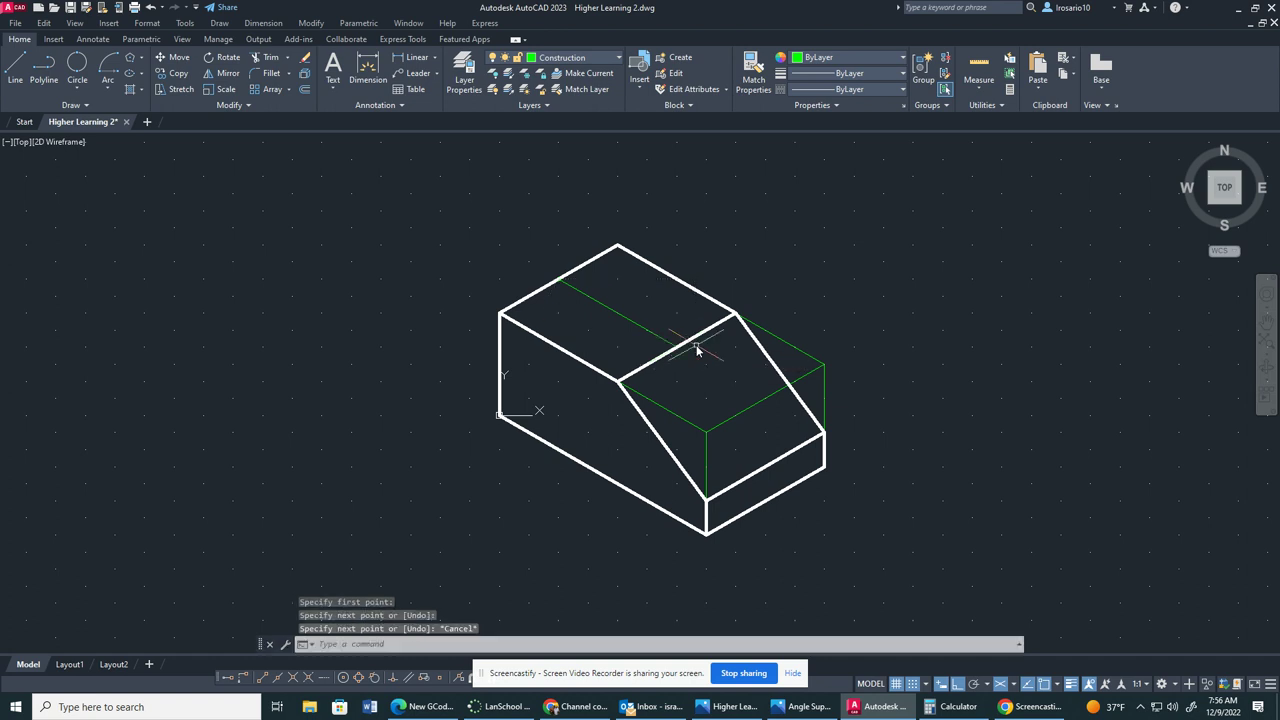
- Draw the second center line between the other pair of top-face edge midpoints, then view the reference image
left_click(28, 68)
left_click(558, 347)
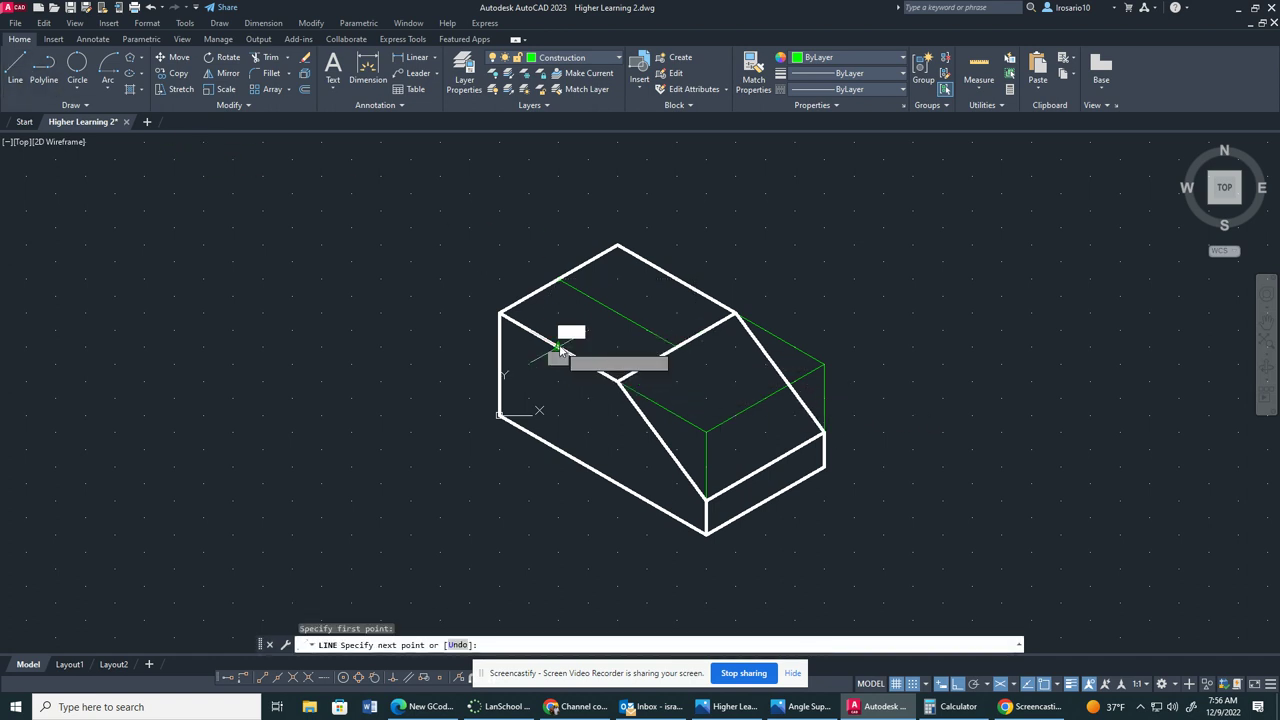
left_click(670, 281)
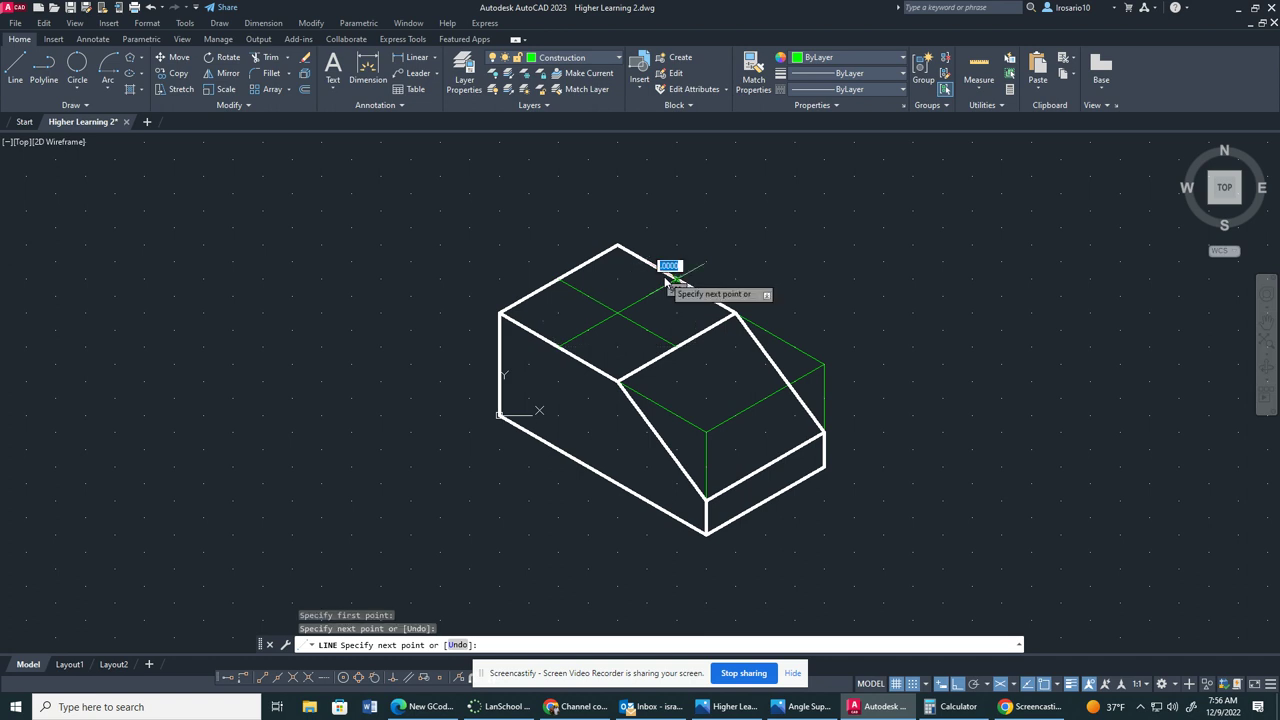
key("Escape")
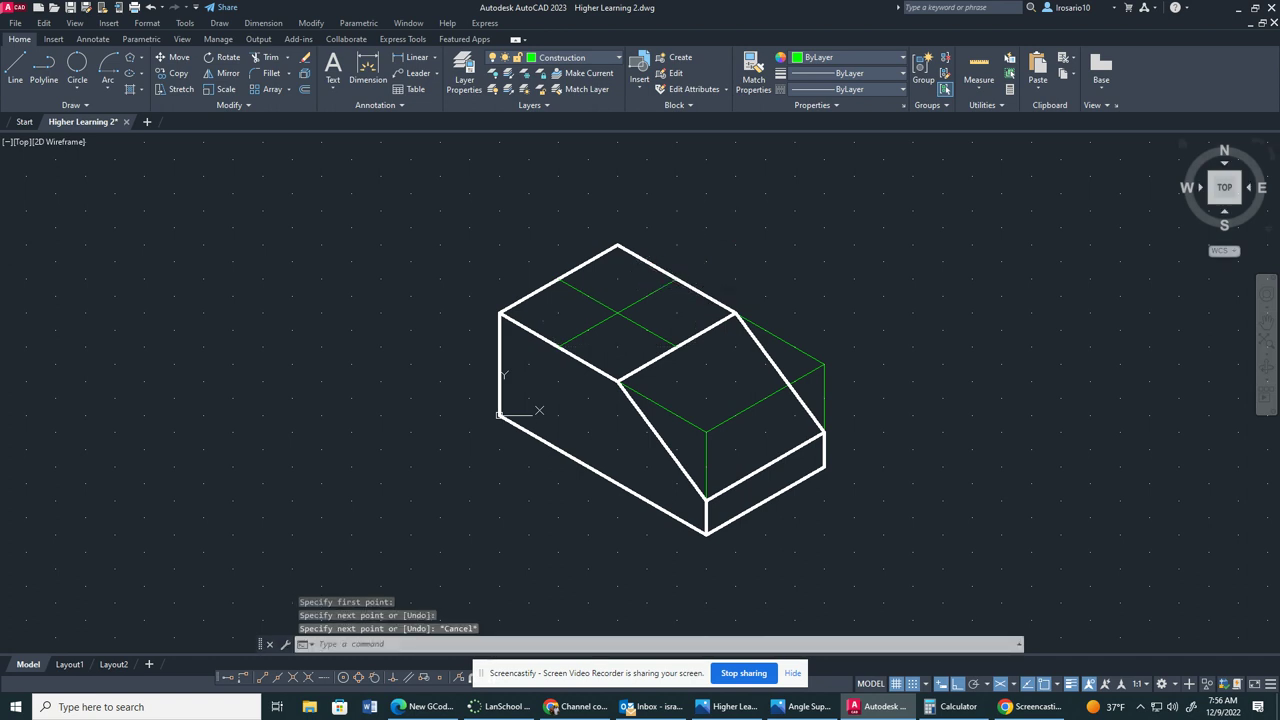
left_click(805, 707)
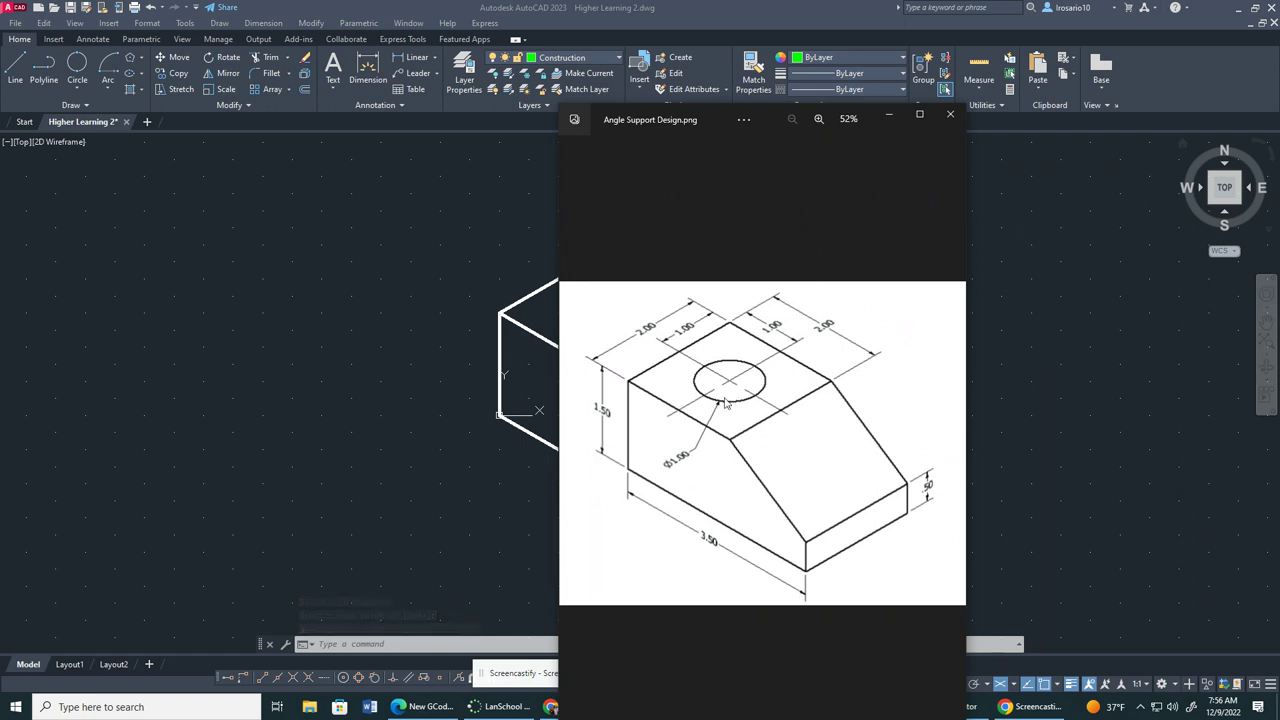
left_click(809, 706)
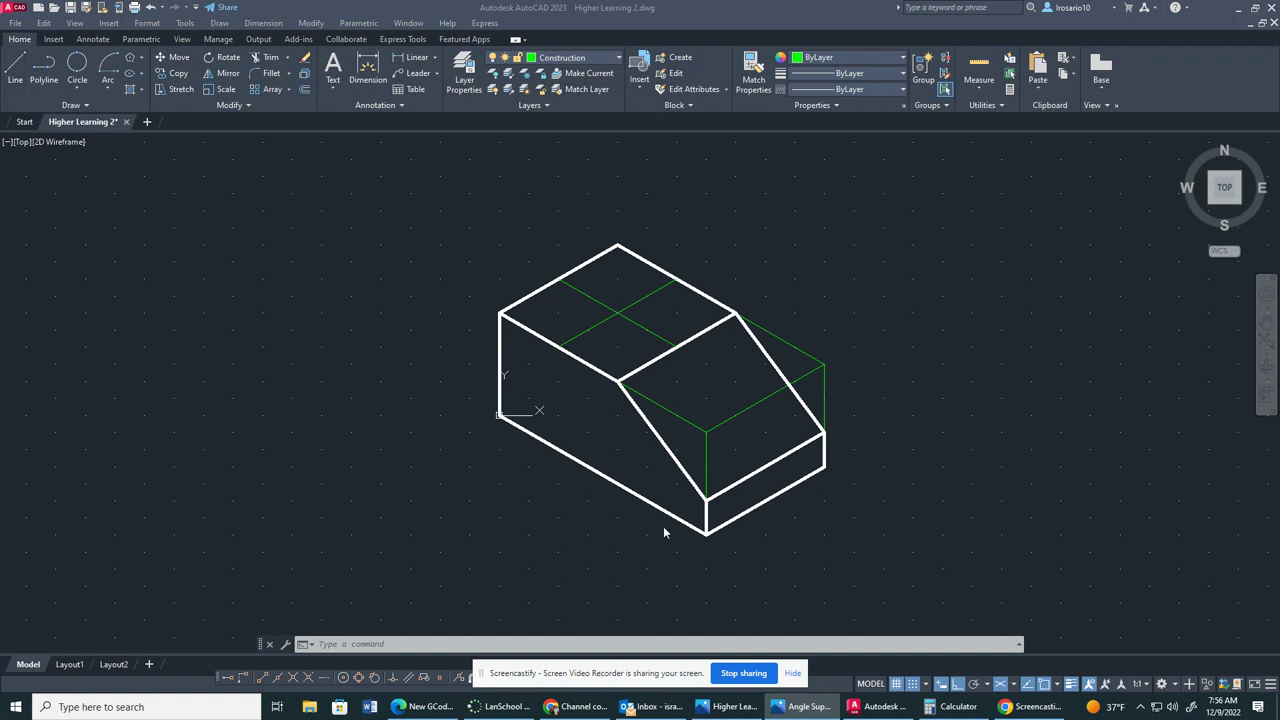
- Select and delete the two green center lines on the top face
left_click(646, 326)
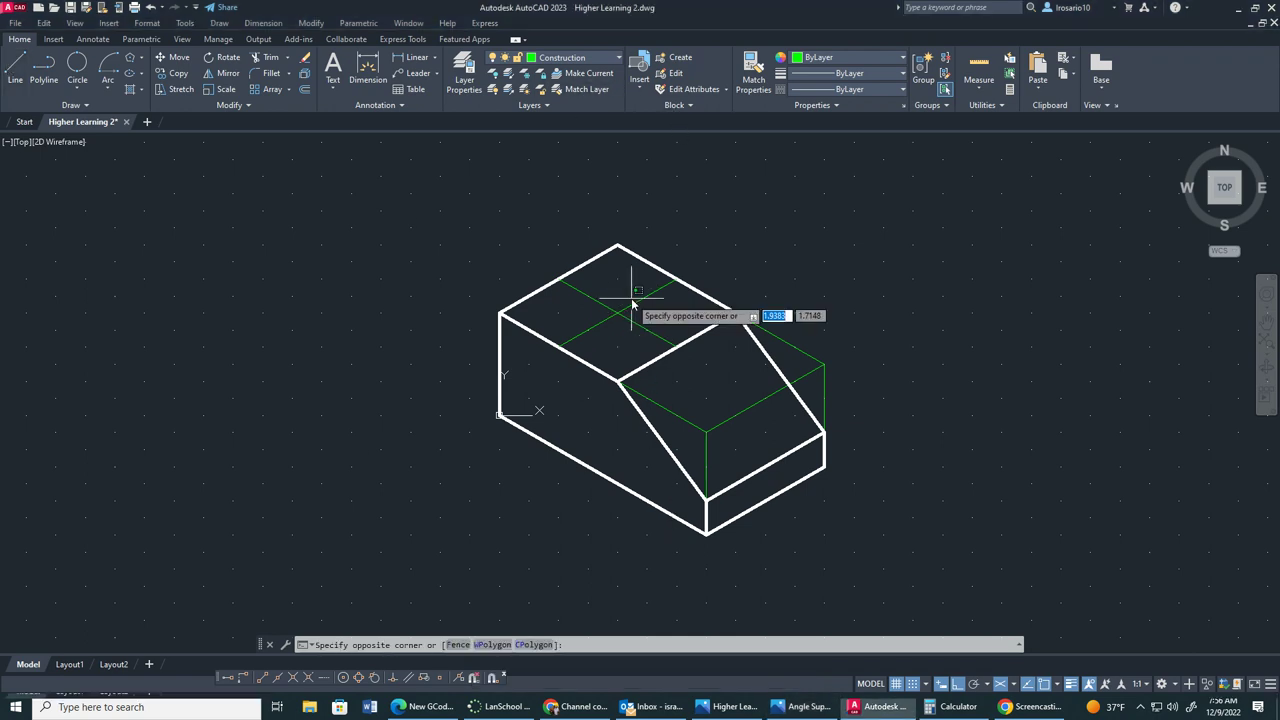
key("Escape")
left_click(634, 303)
left_click(638, 326)
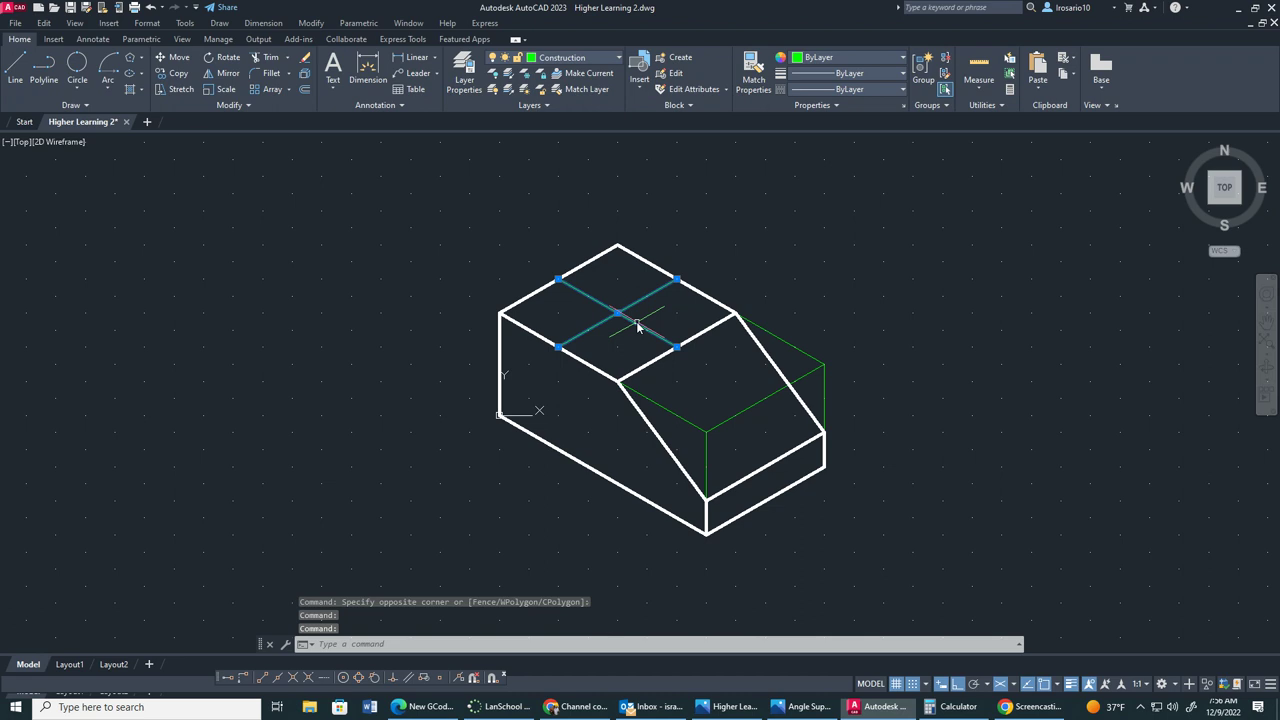
key("Delete")
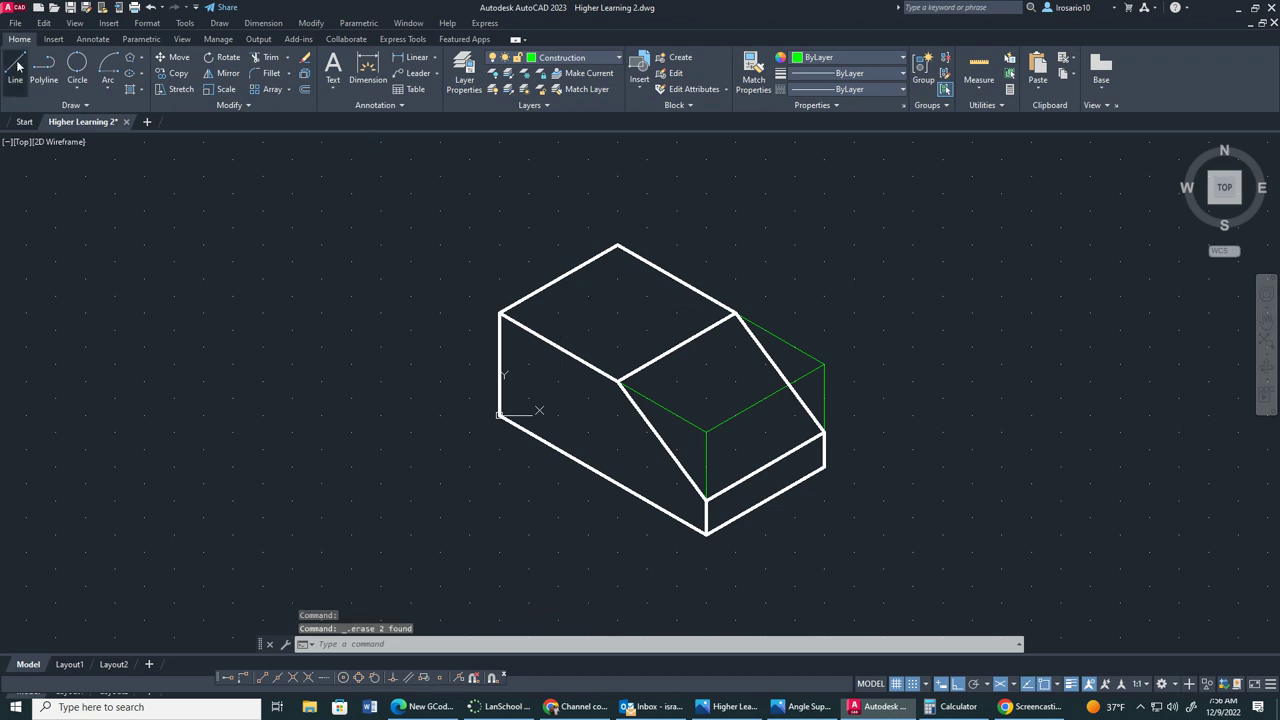
- Draw two corner-to-corner lines across the top face: left to right corner, middle to top corner
left_click(15, 70)
left_click(500, 312)
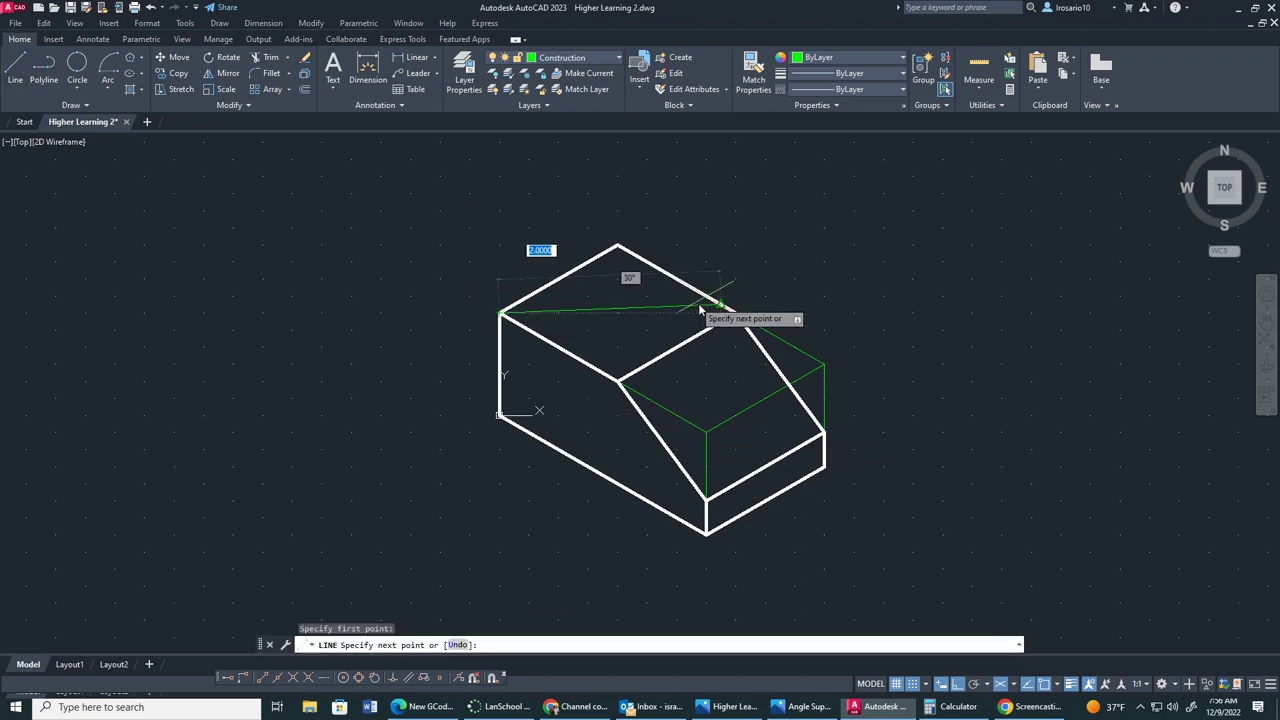
left_click(735, 313)
key("Escape")
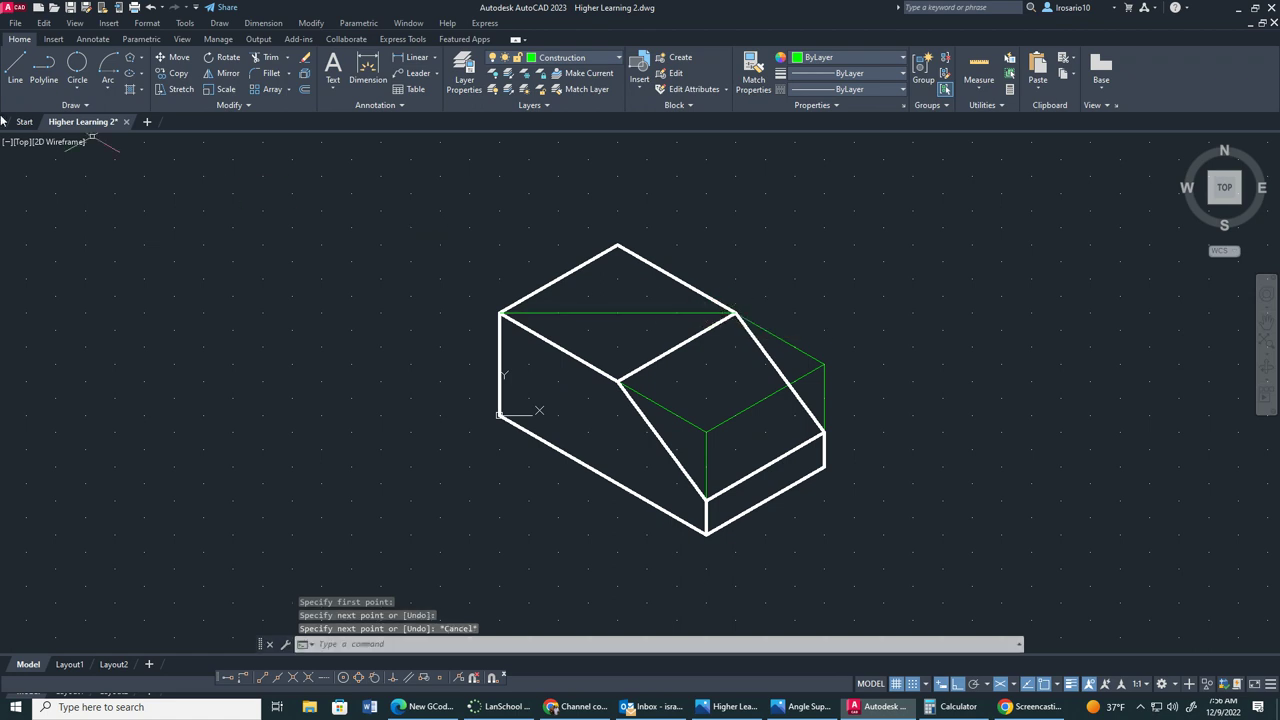
left_click(12, 72)
left_click(618, 380)
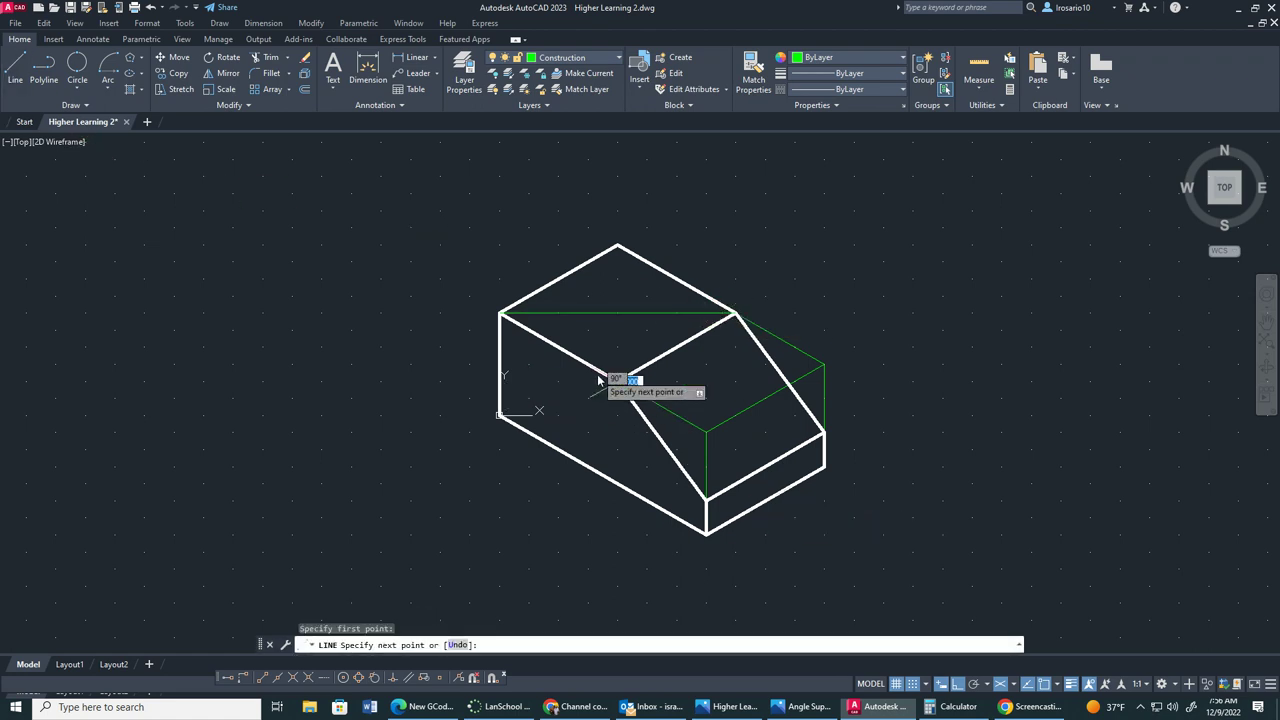
left_click(618, 246)
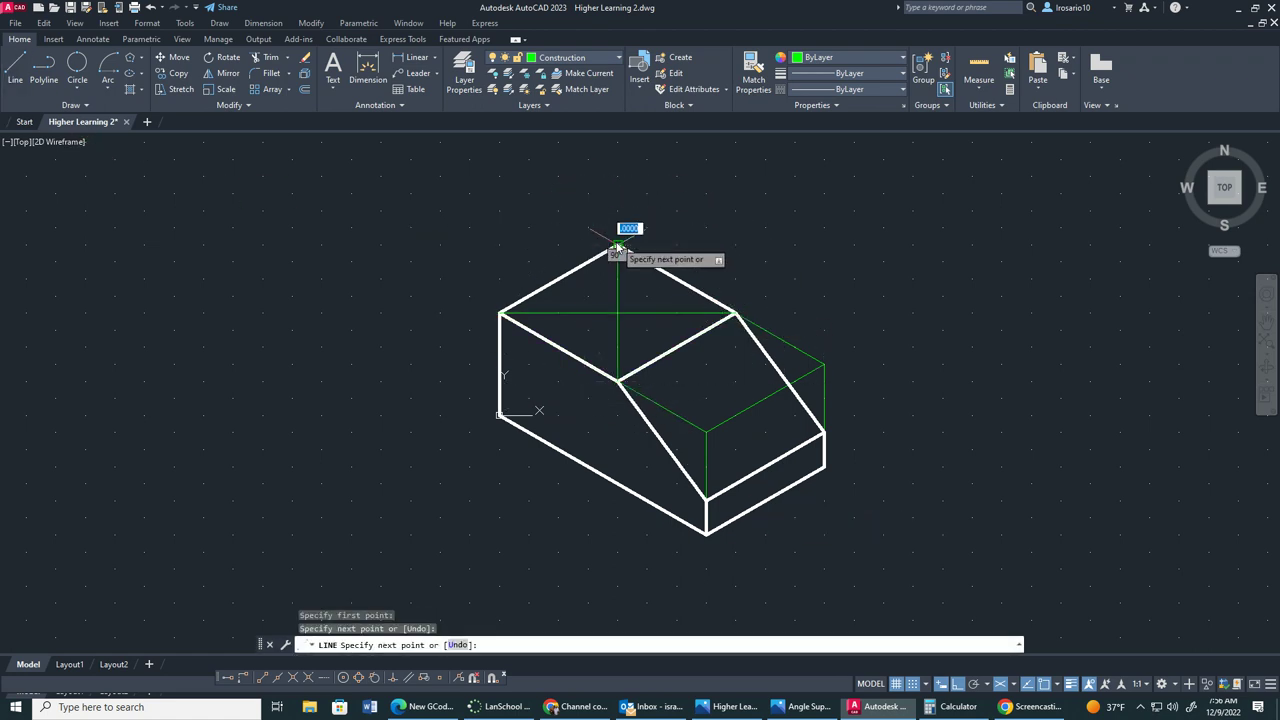
key("Escape")
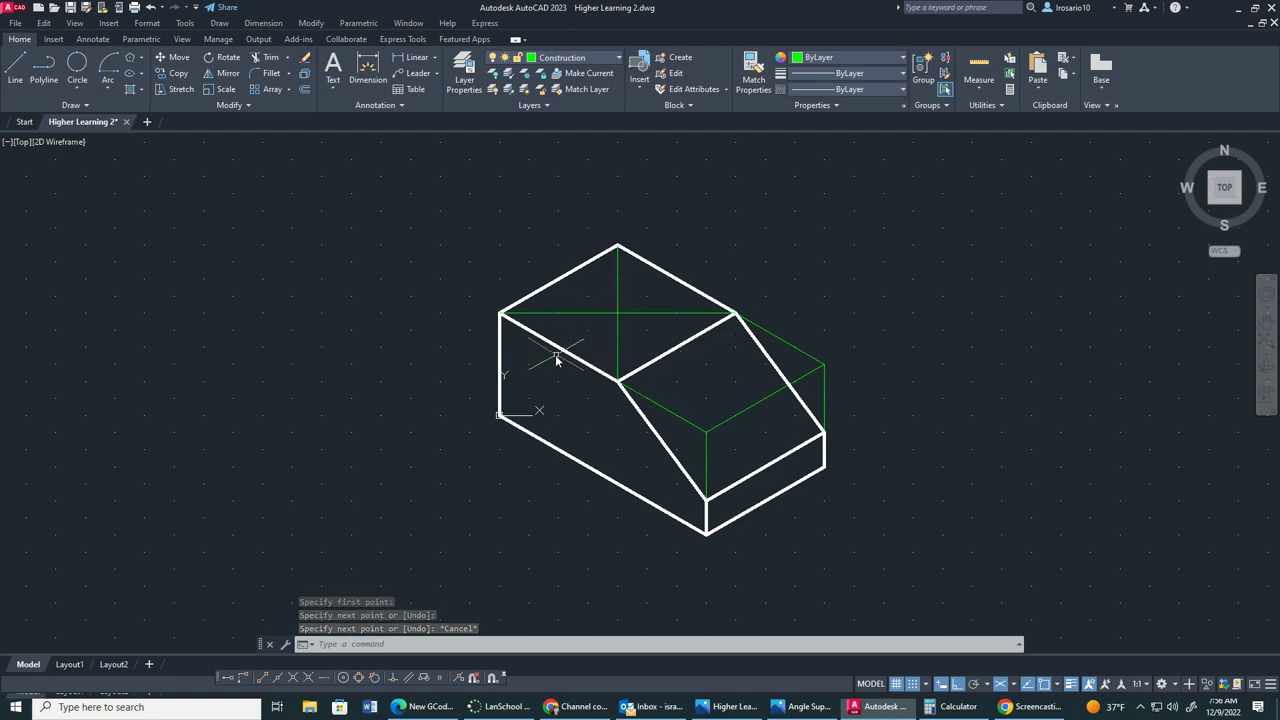
- Window-select the two green cross lines on the top face and delete them
left_click(650, 292)
mouse_move(650, 292)
left_mouse_down()
mouse_move(616, 292)
mouse_move(614, 331)
left_mouse_up()
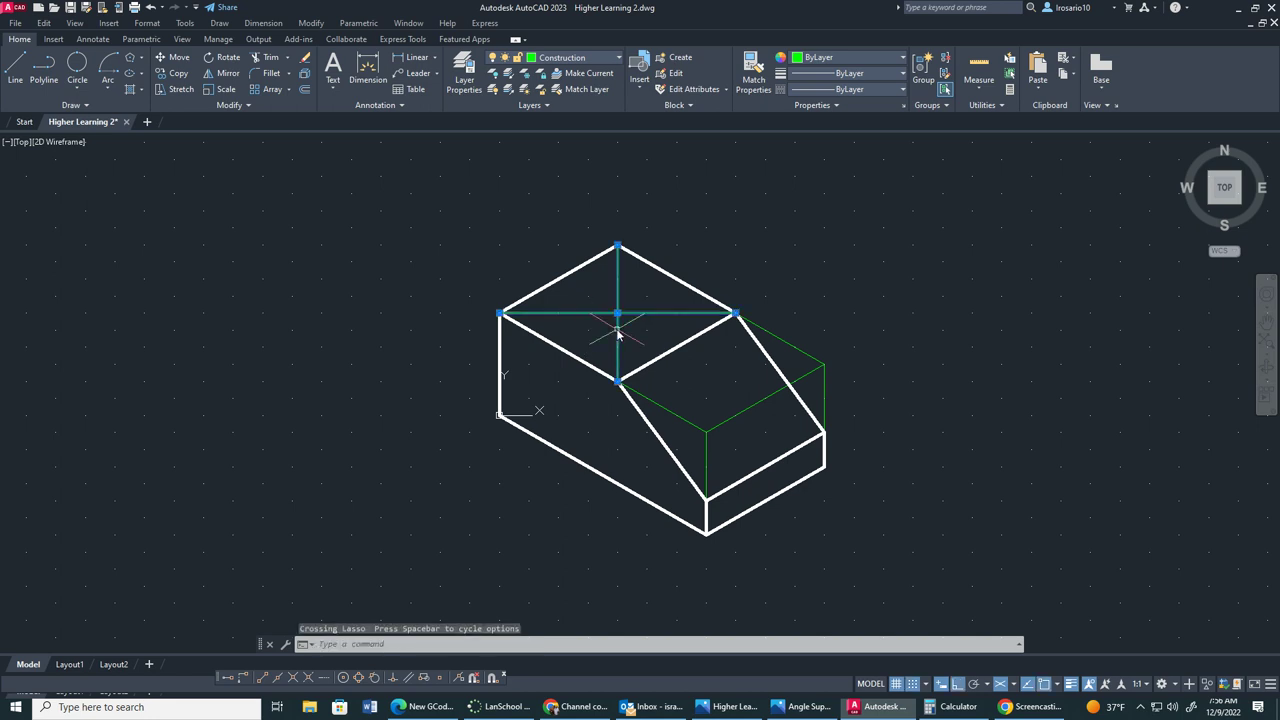
key("Delete")
- Using LINE (L), draw two crossing lines over the top face, each between opposite edge midpoints
type("l")
key("Return")
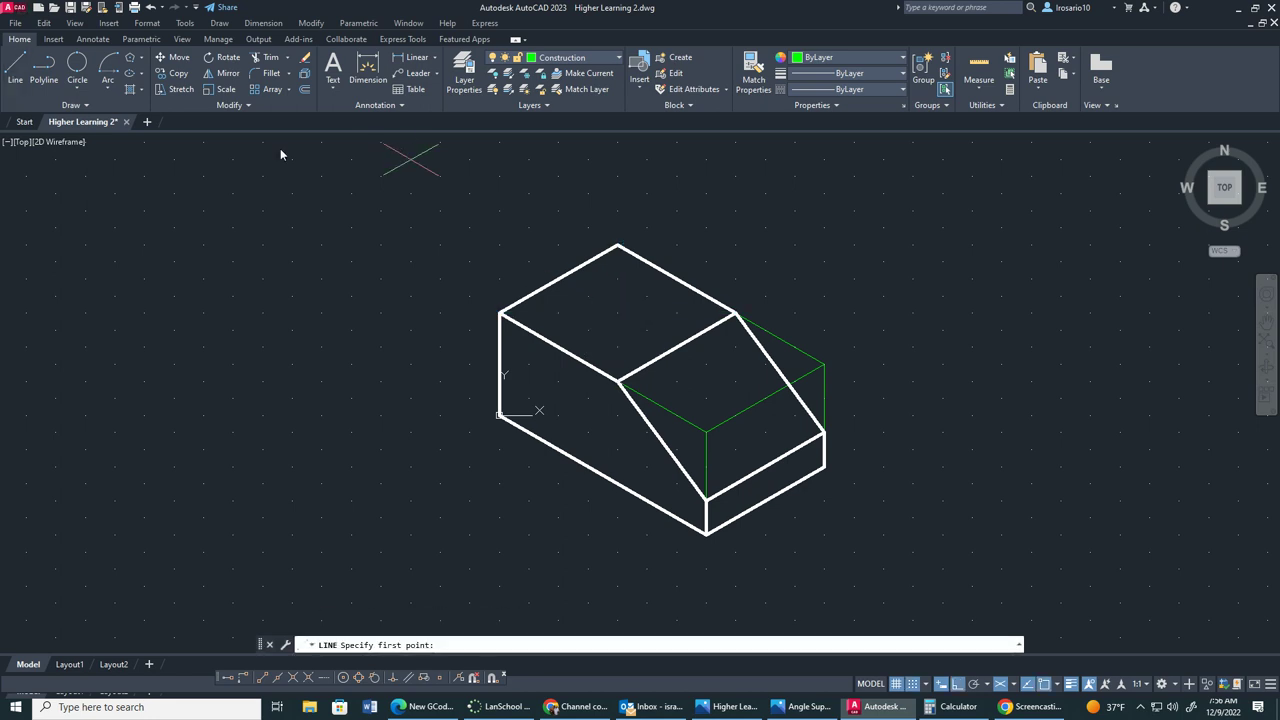
left_click(557, 280)
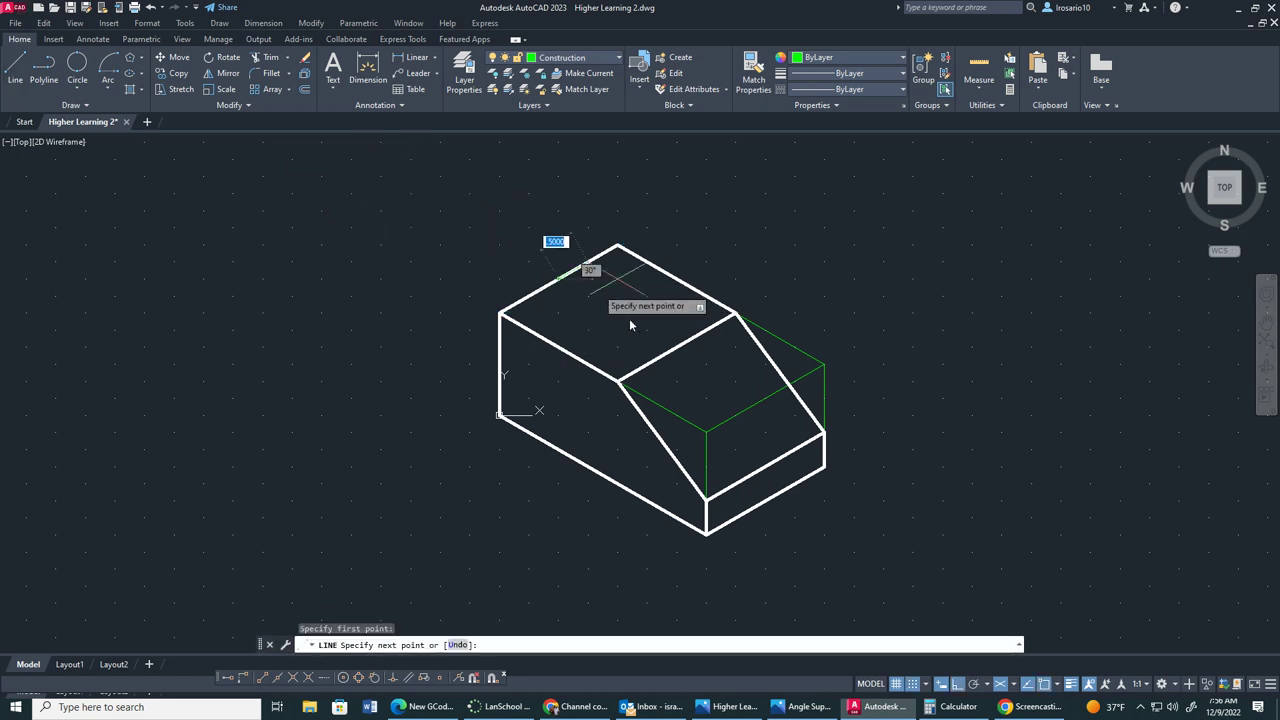
left_click(675, 347)
key("Escape")
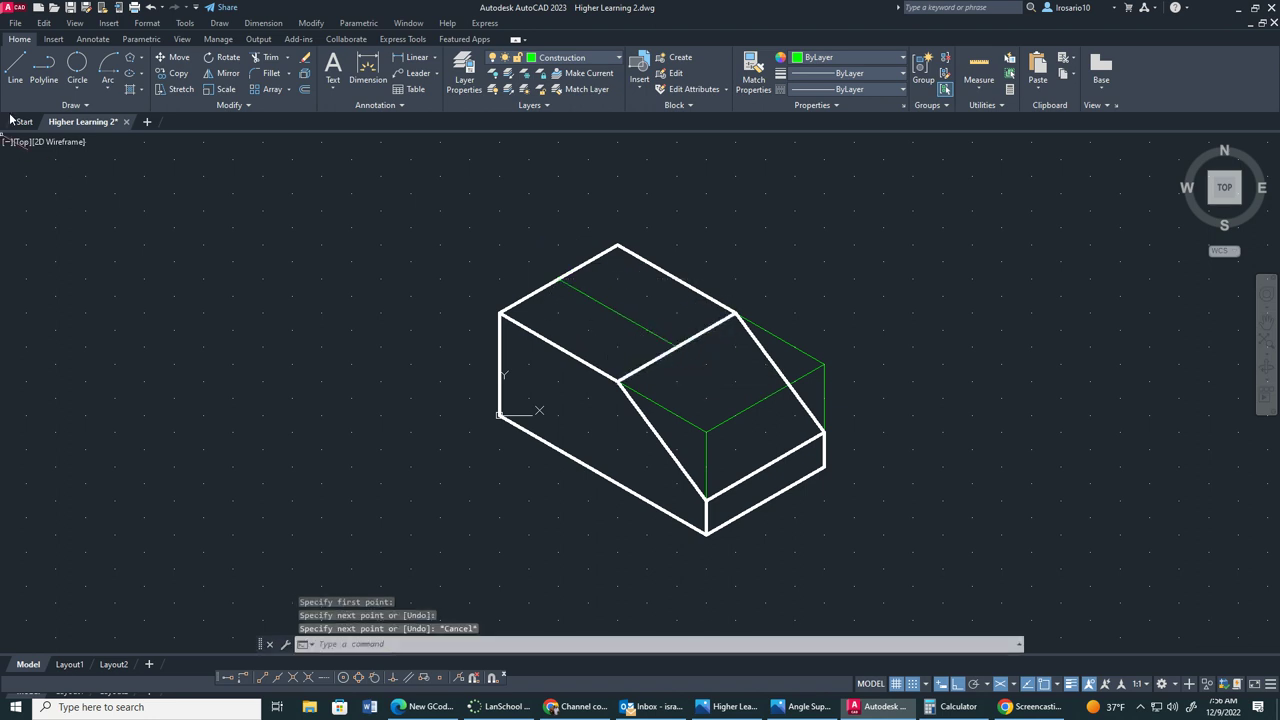
key("Return")
left_click(557, 347)
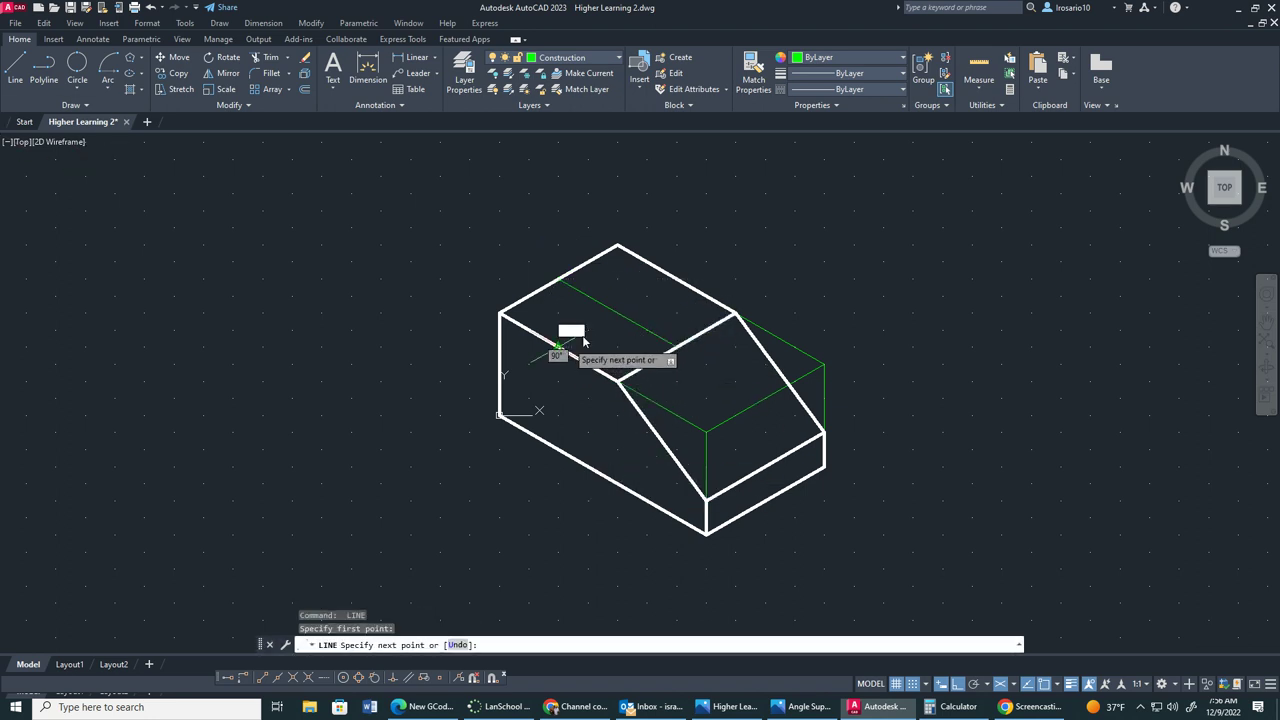
left_click(675, 284)
key("Escape")
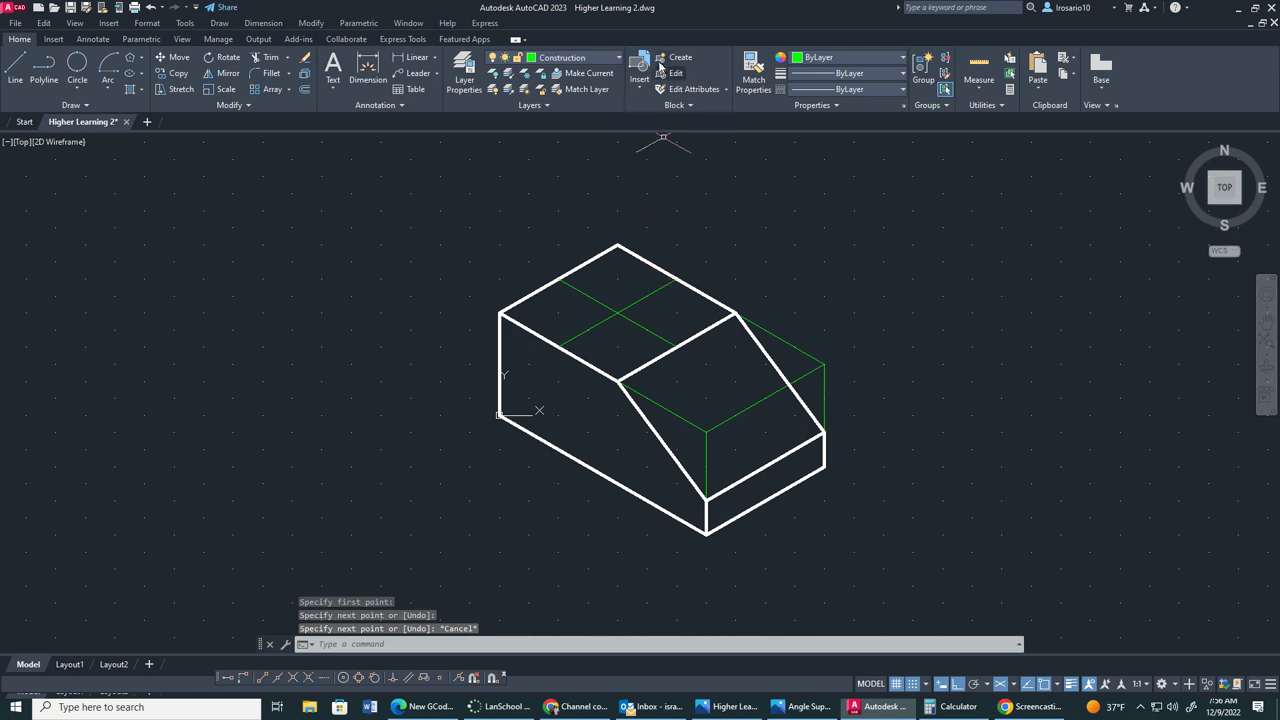
- Switch the current layer from Construction to Object in the Layers dropdown
left_click(610, 57)
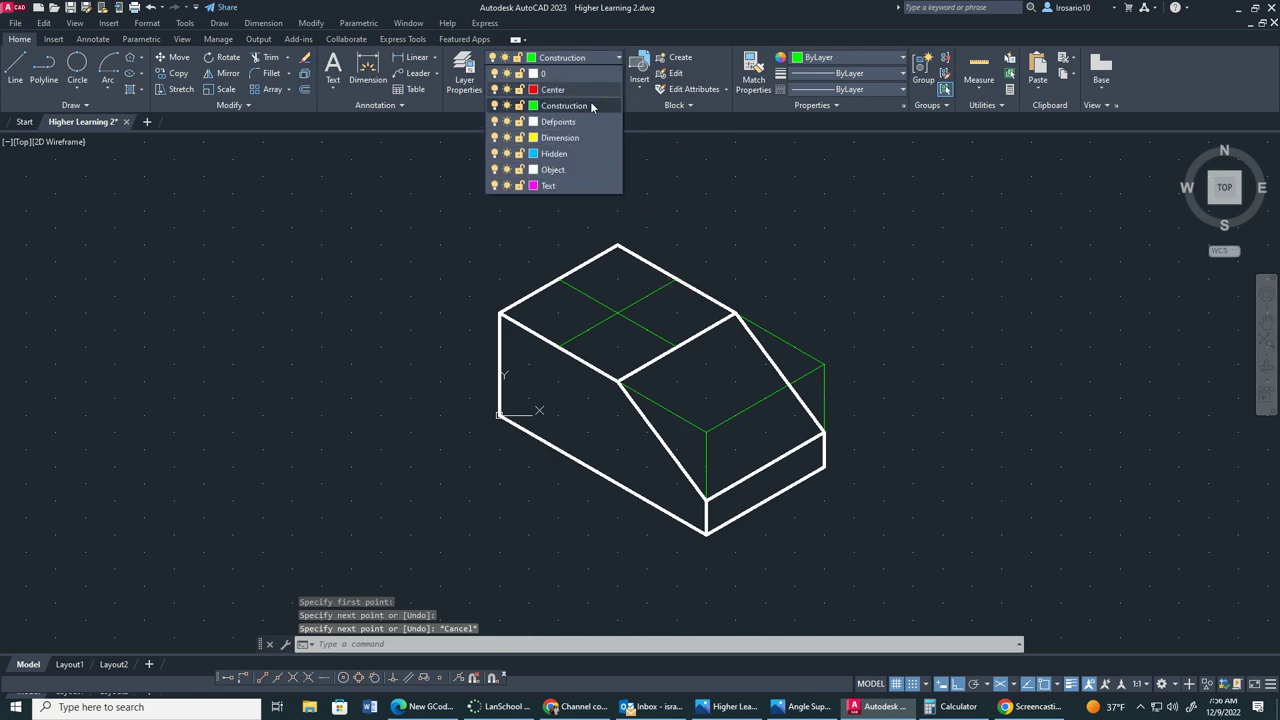
left_click(550, 169)
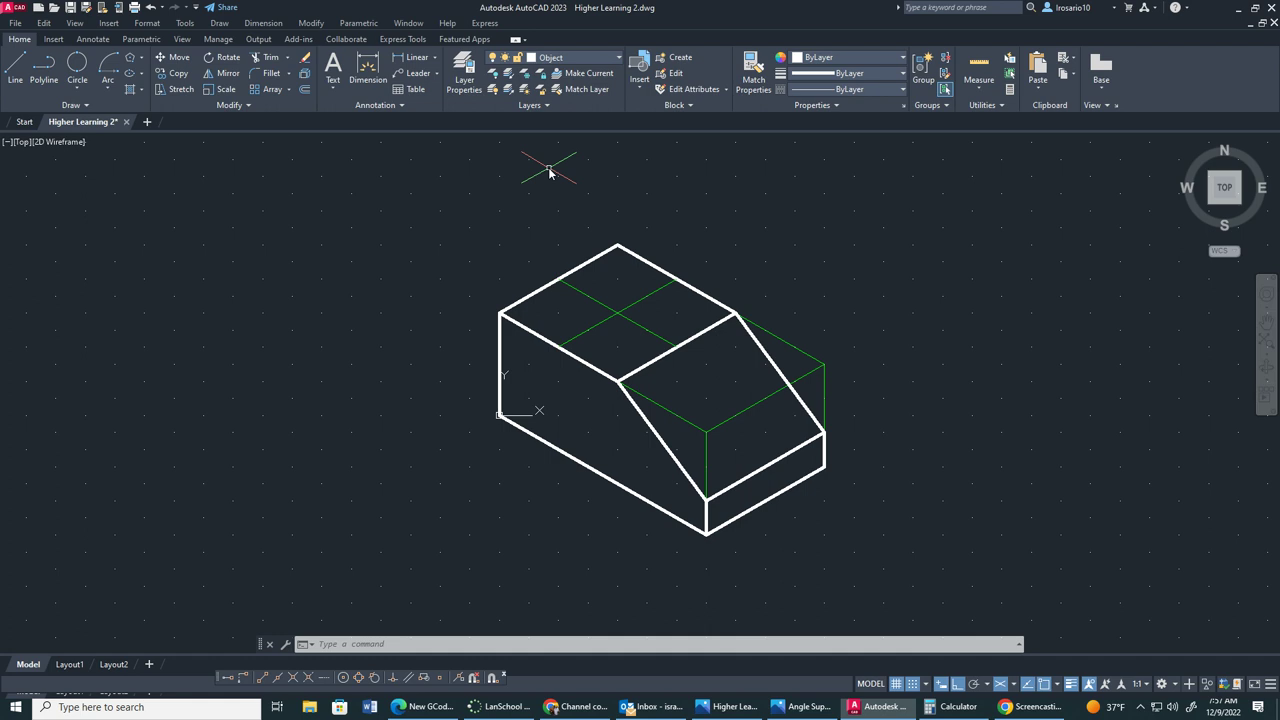
- Start an Axis, End ellipse as an Isocircle centred at the construction-line crossing on the top face
left_click(142, 74)
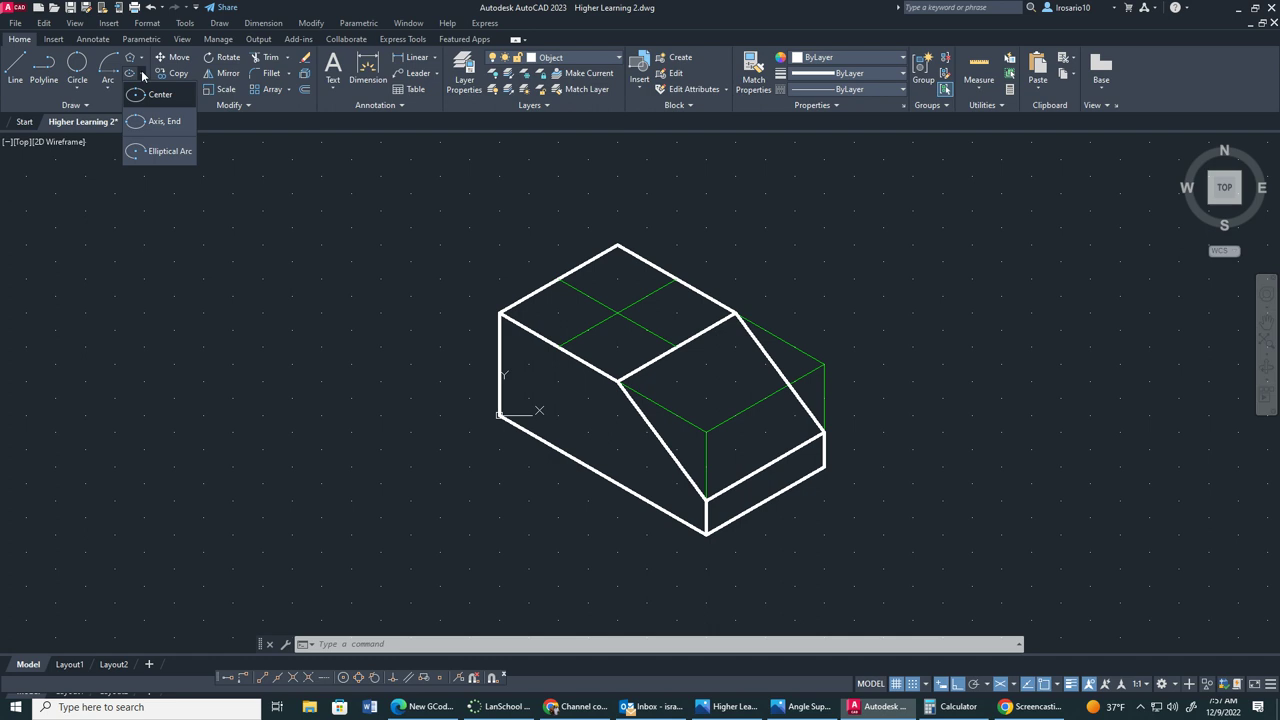
left_click(163, 121)
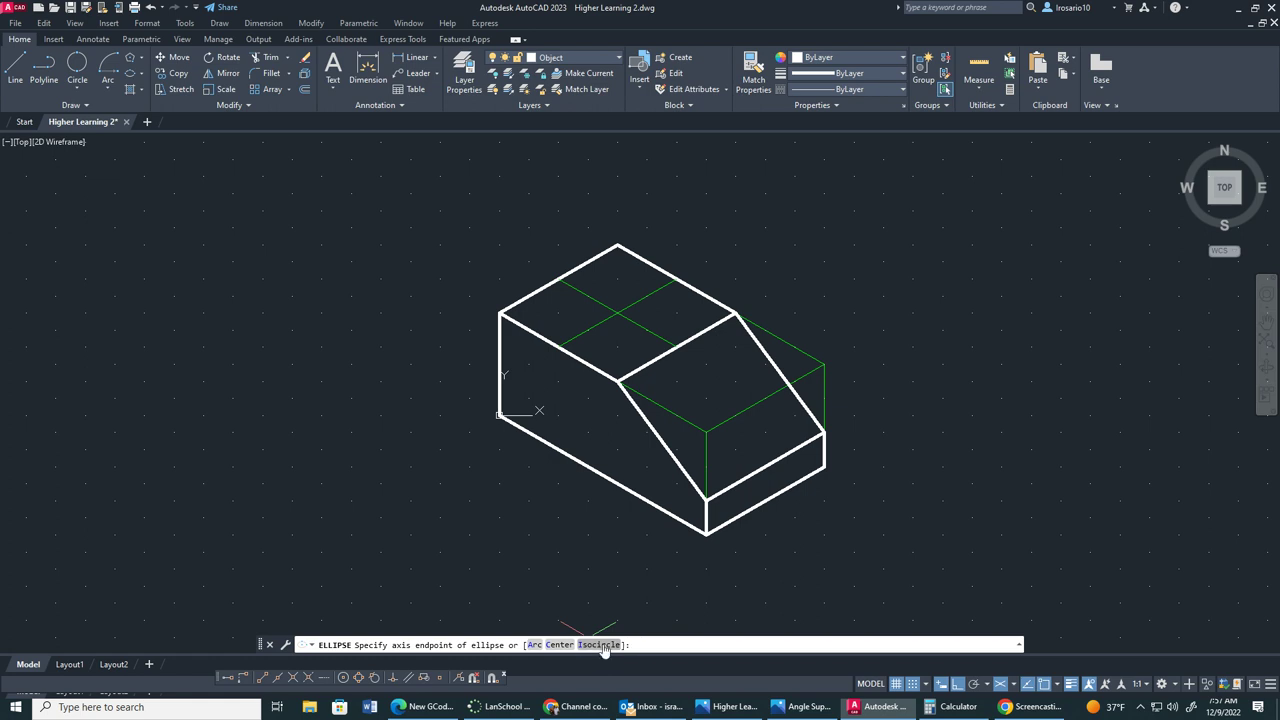
left_click(601, 645)
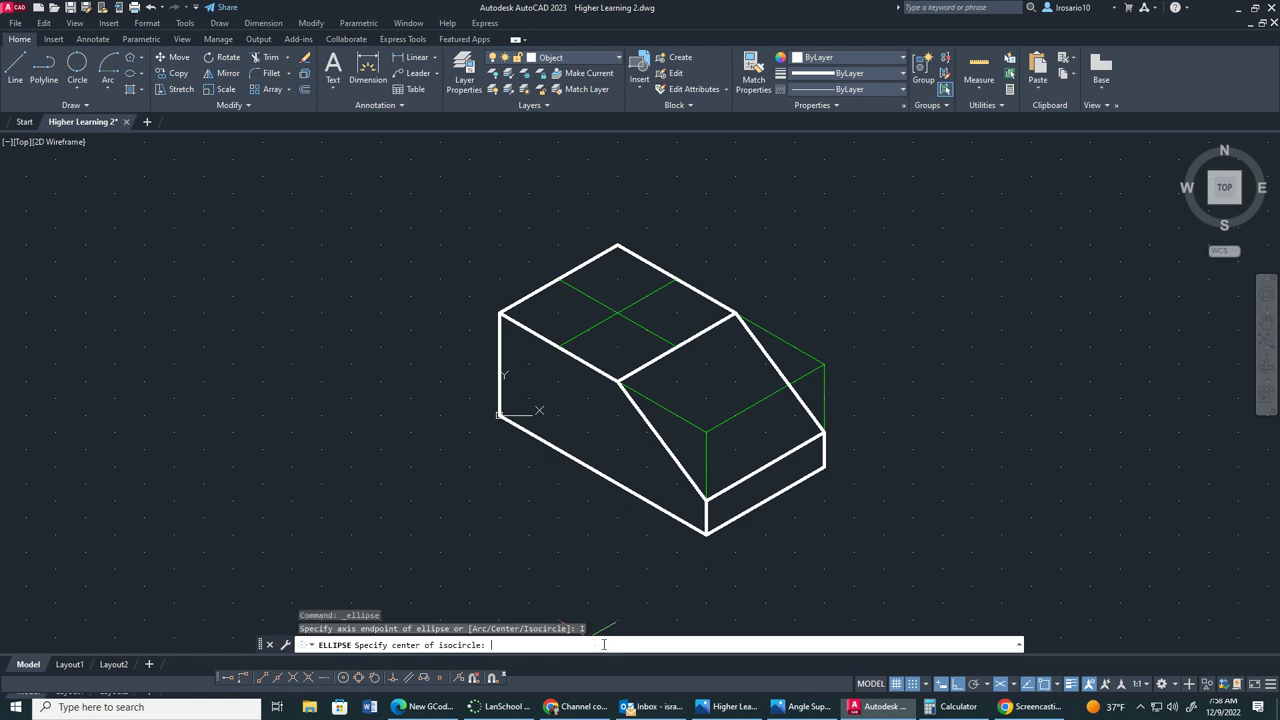
left_click(610, 318)
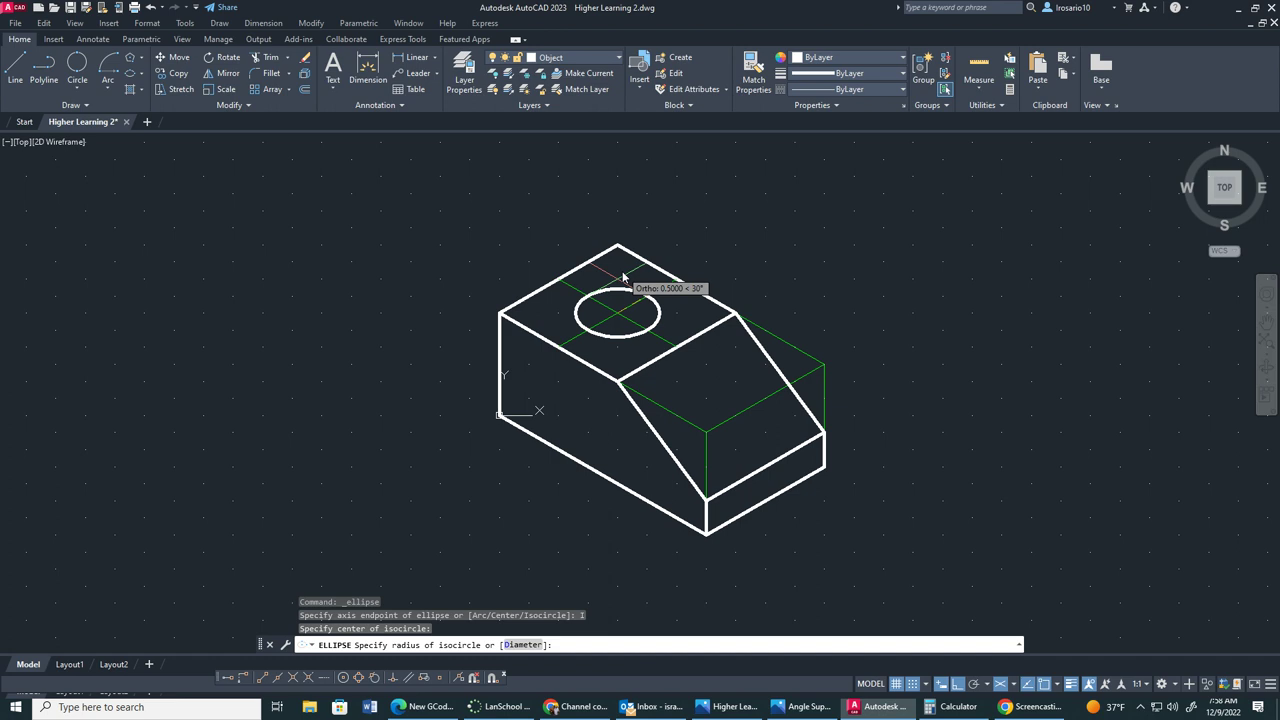
key("alt+Tab")
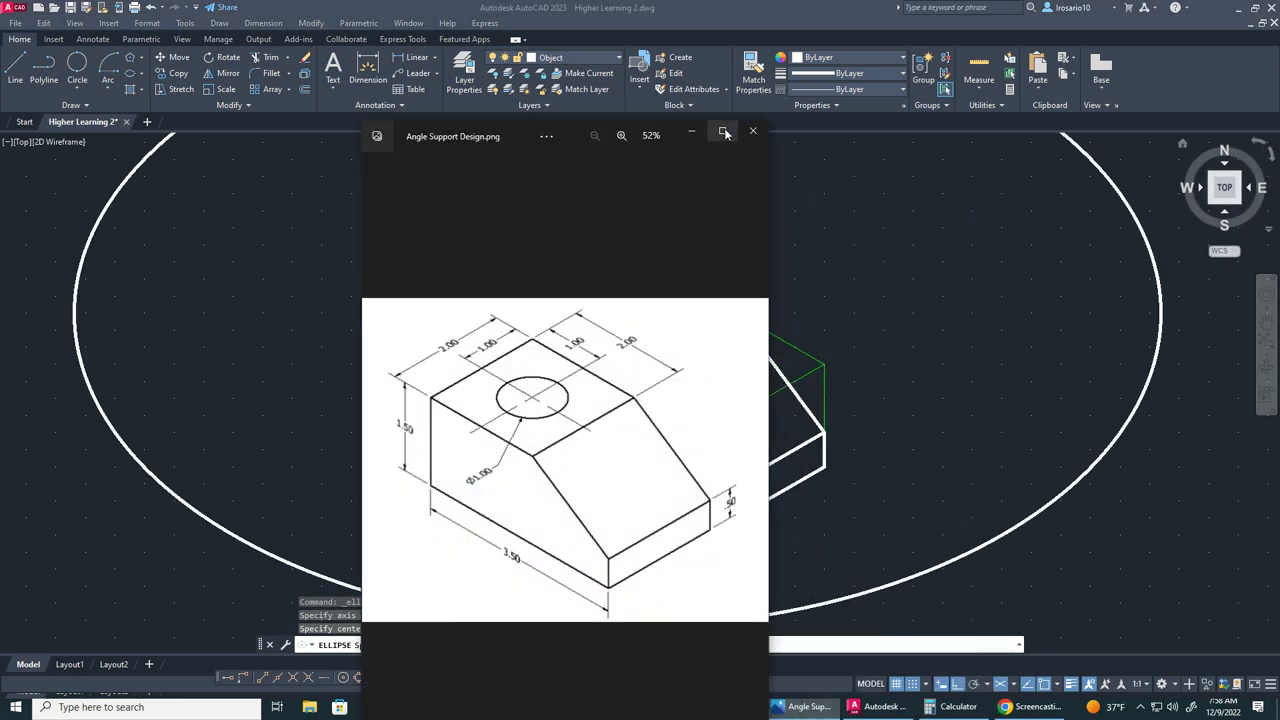
- Maximize the Angle Support Design.png reference in Photos, then return to AutoCAD
left_click(722, 131)
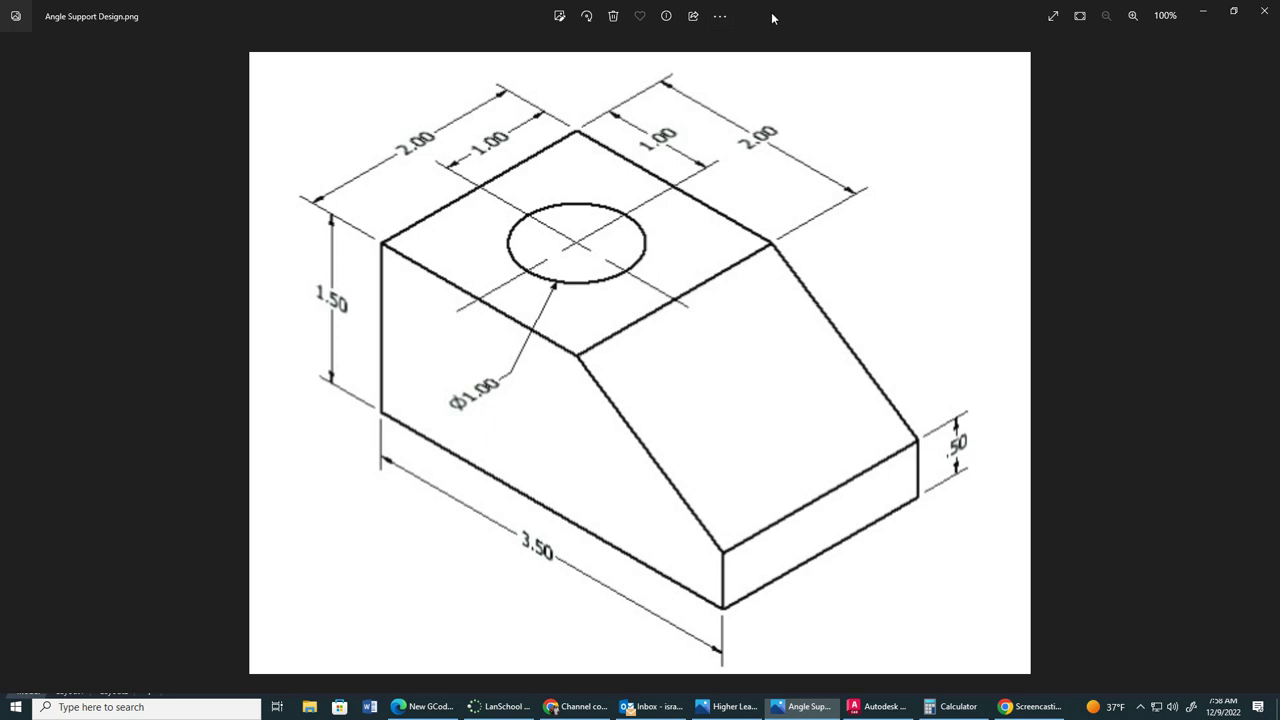
key("alt+Tab")
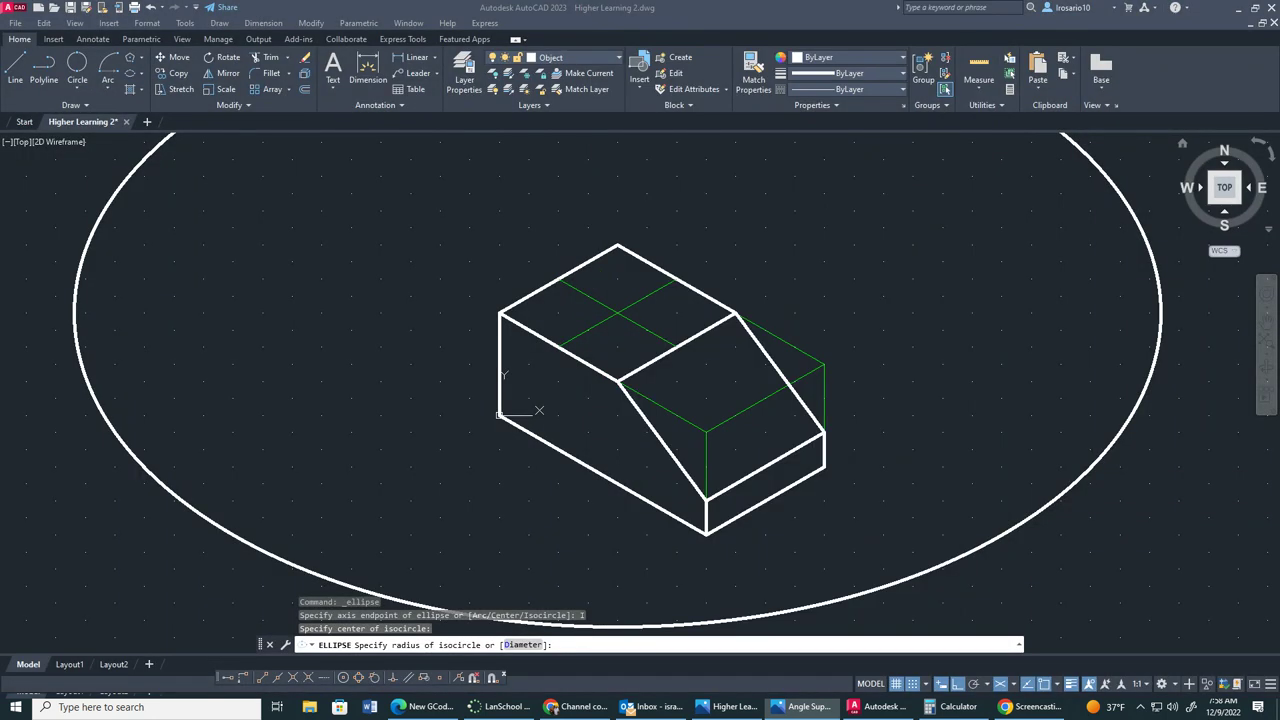
- Give the isocircle a diameter of 1 using the D option
type("D")
key("Return")
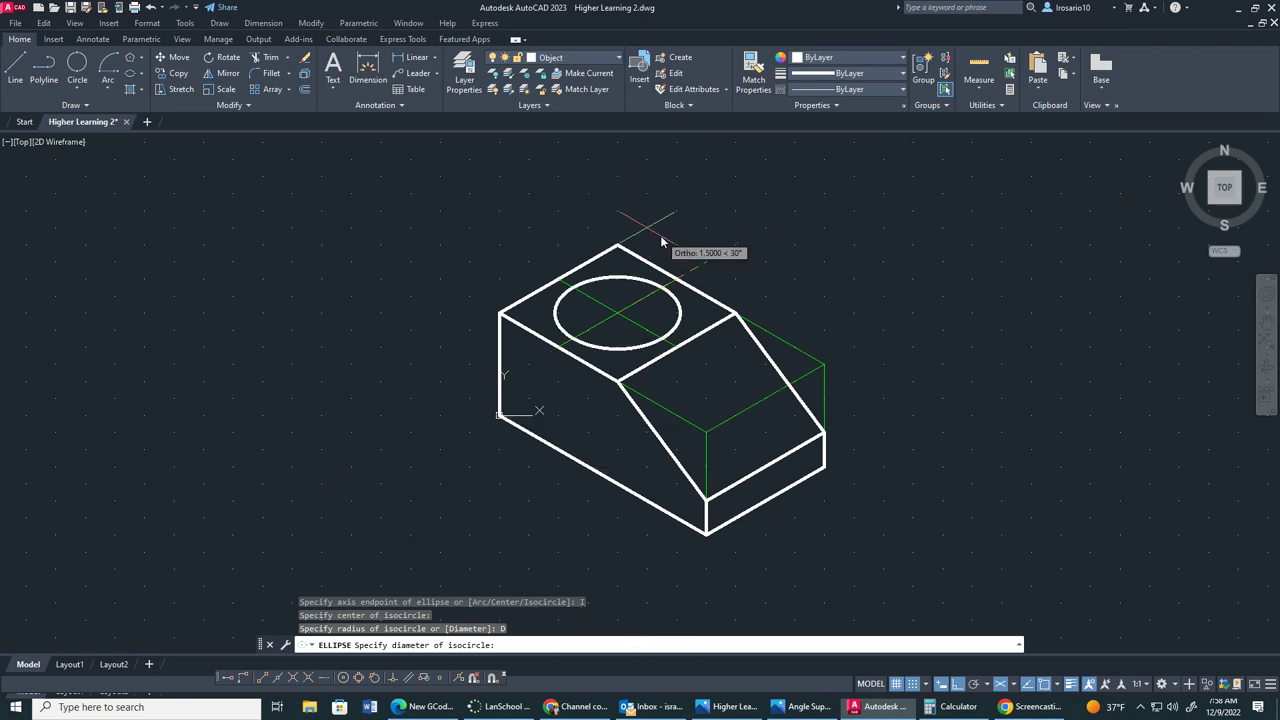
type("1")
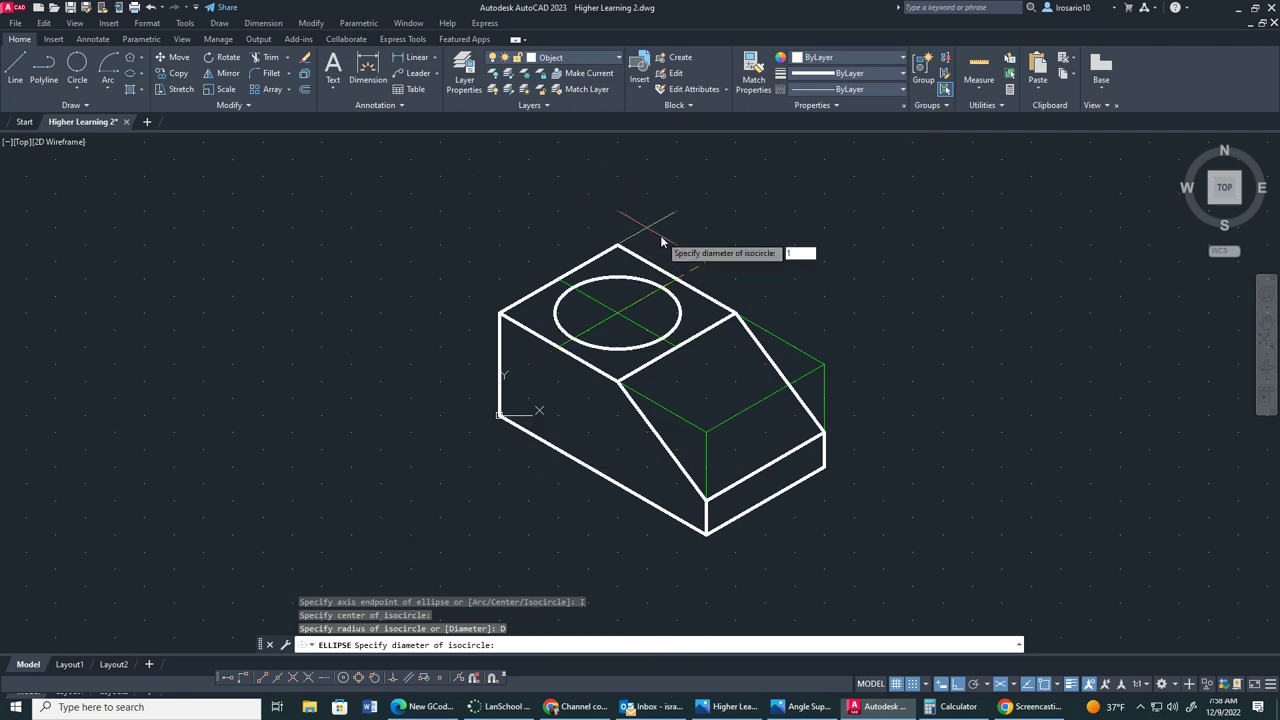
key("Return")
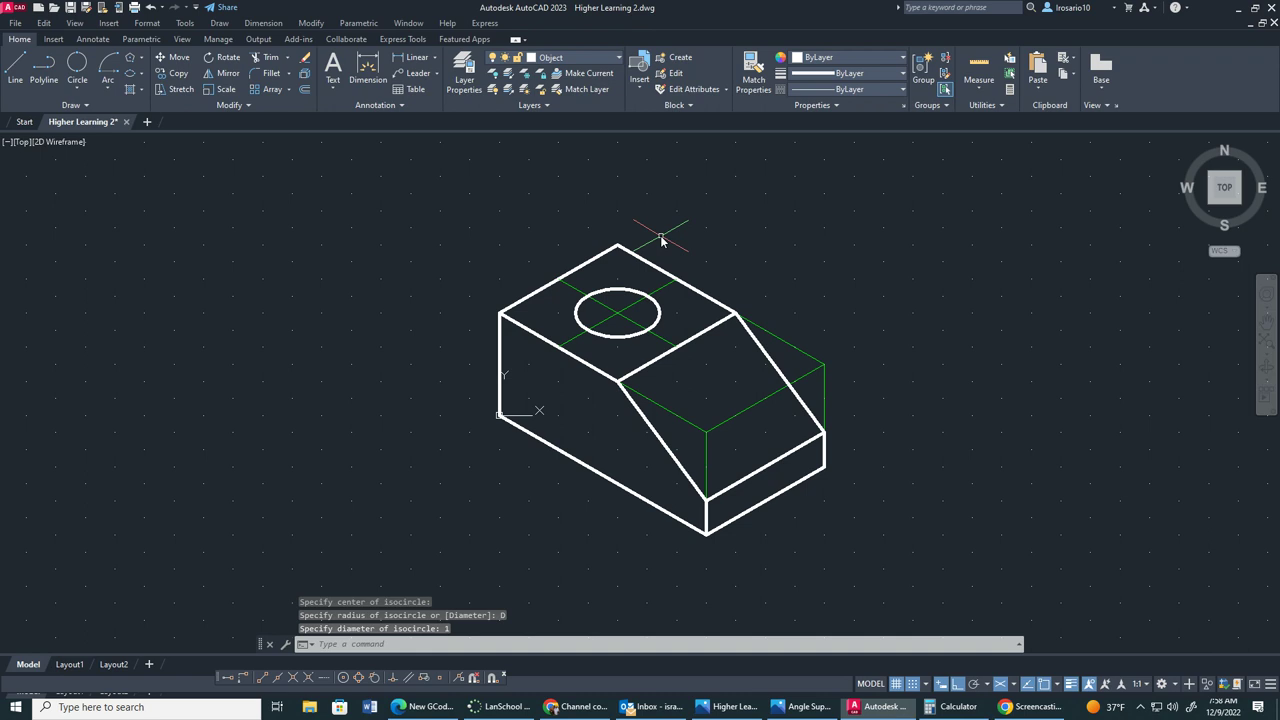
key("Escape")
- Turn off the Construction layer and dock the Angle Support Design image on the right side
left_click(621, 59)
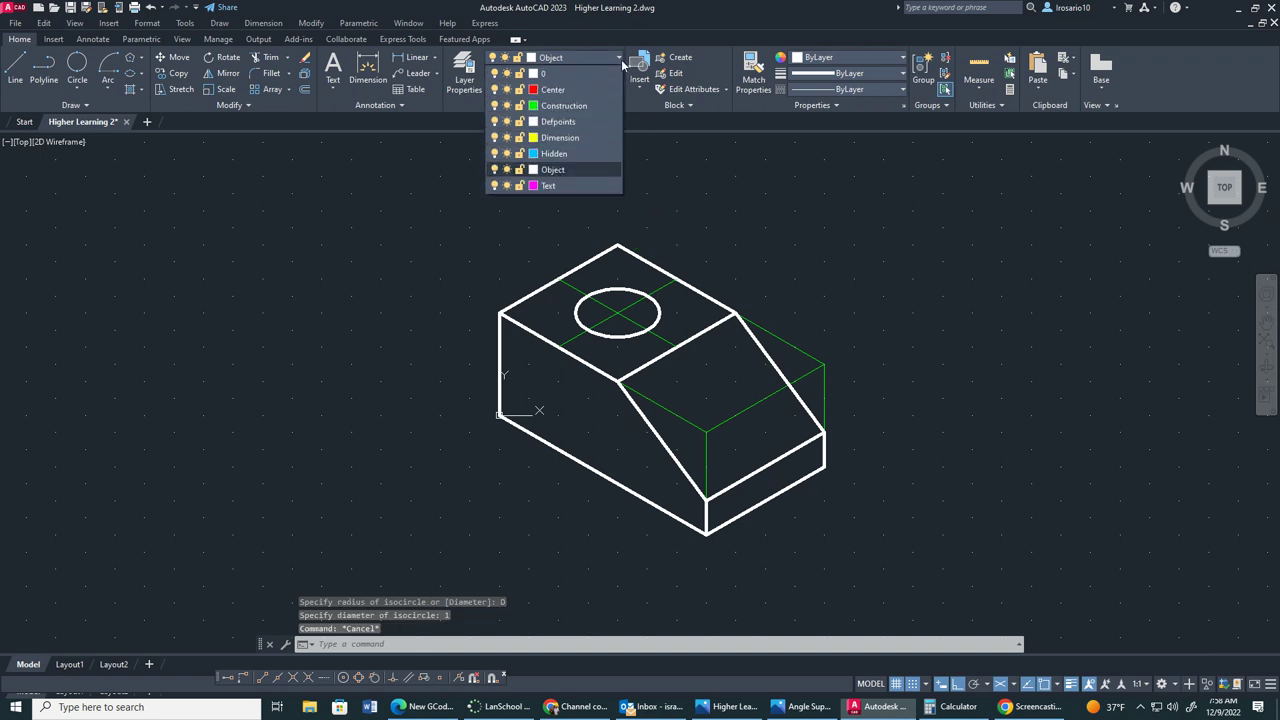
left_click(494, 106)
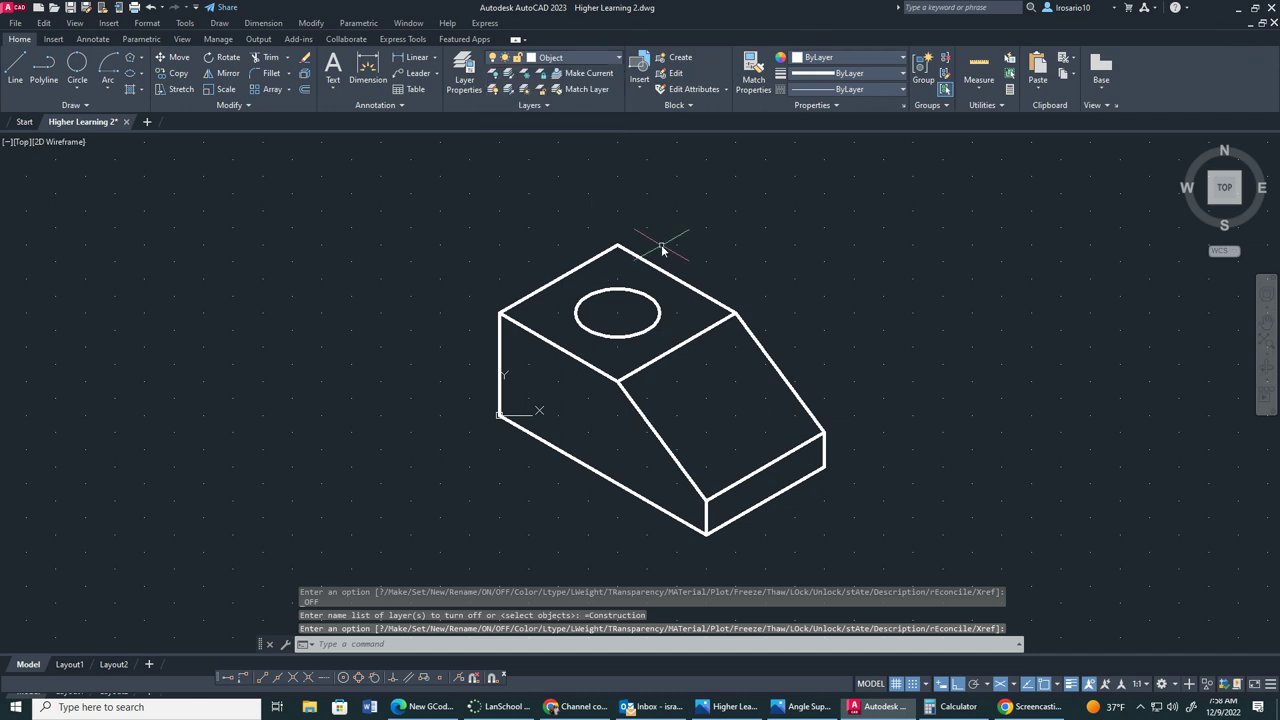
left_click(808, 707)
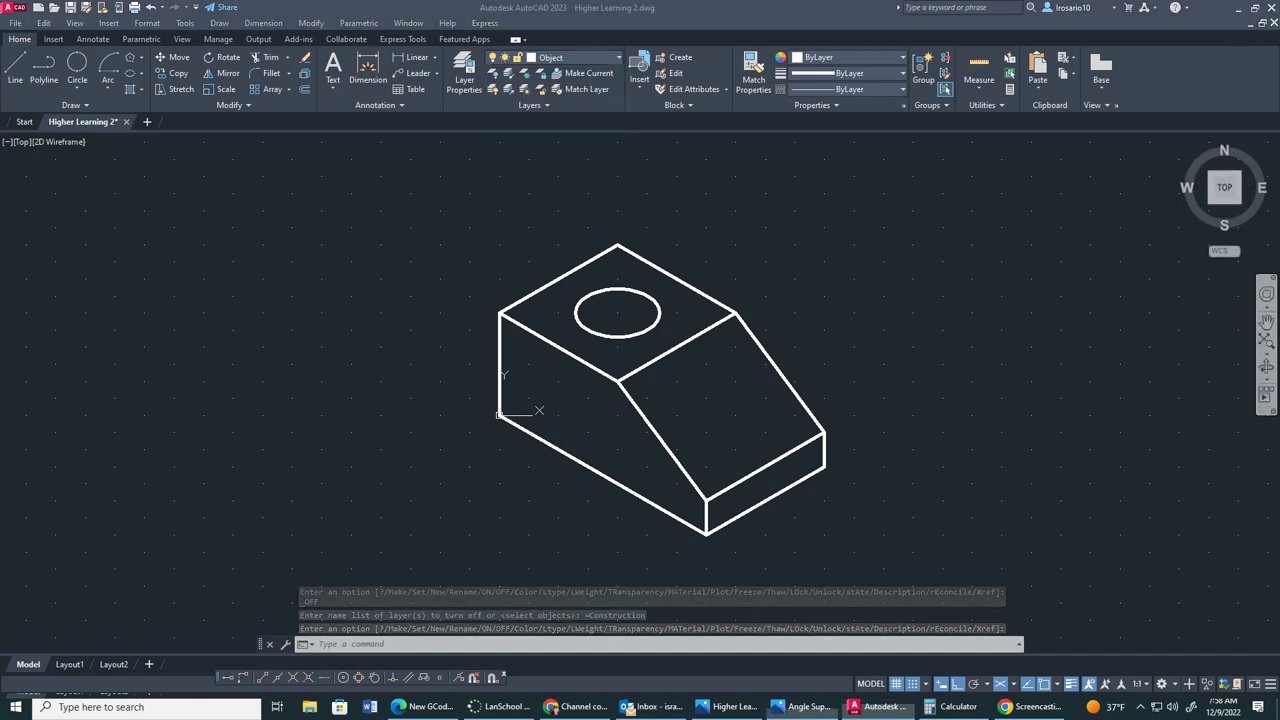
left_click_drag(784, 182, 1072, 74)
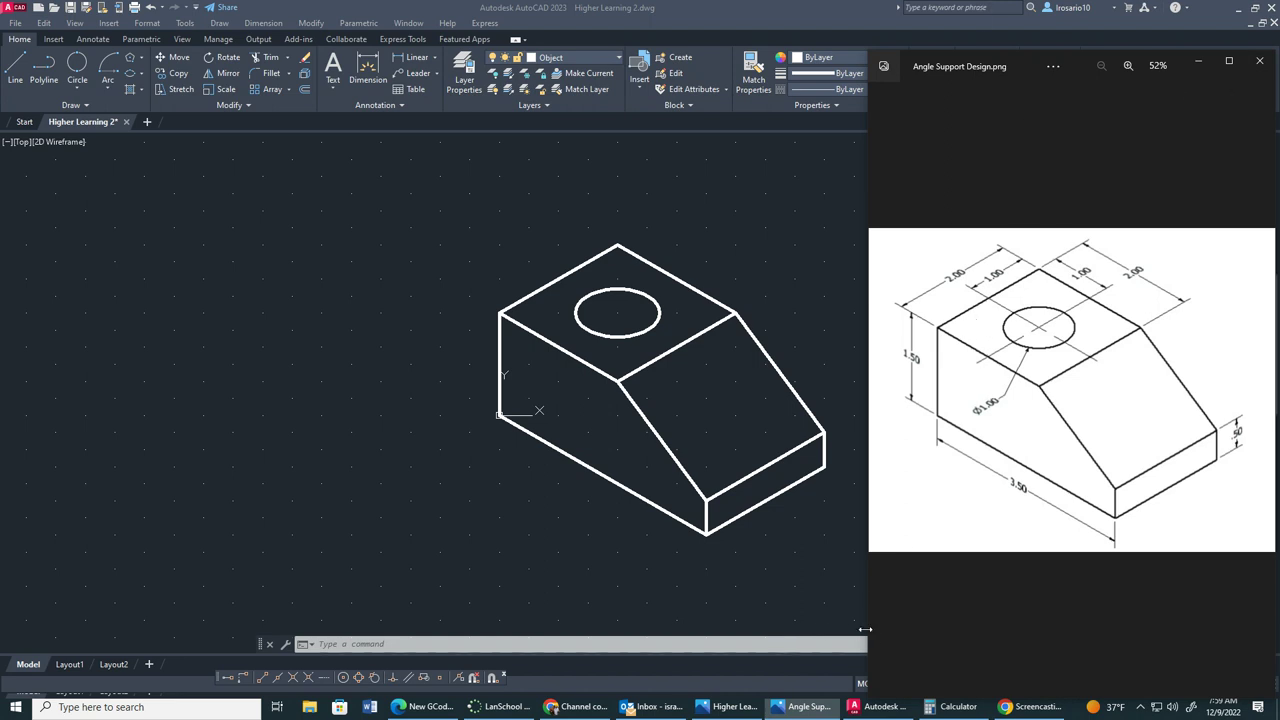
left_click(1010, 705)
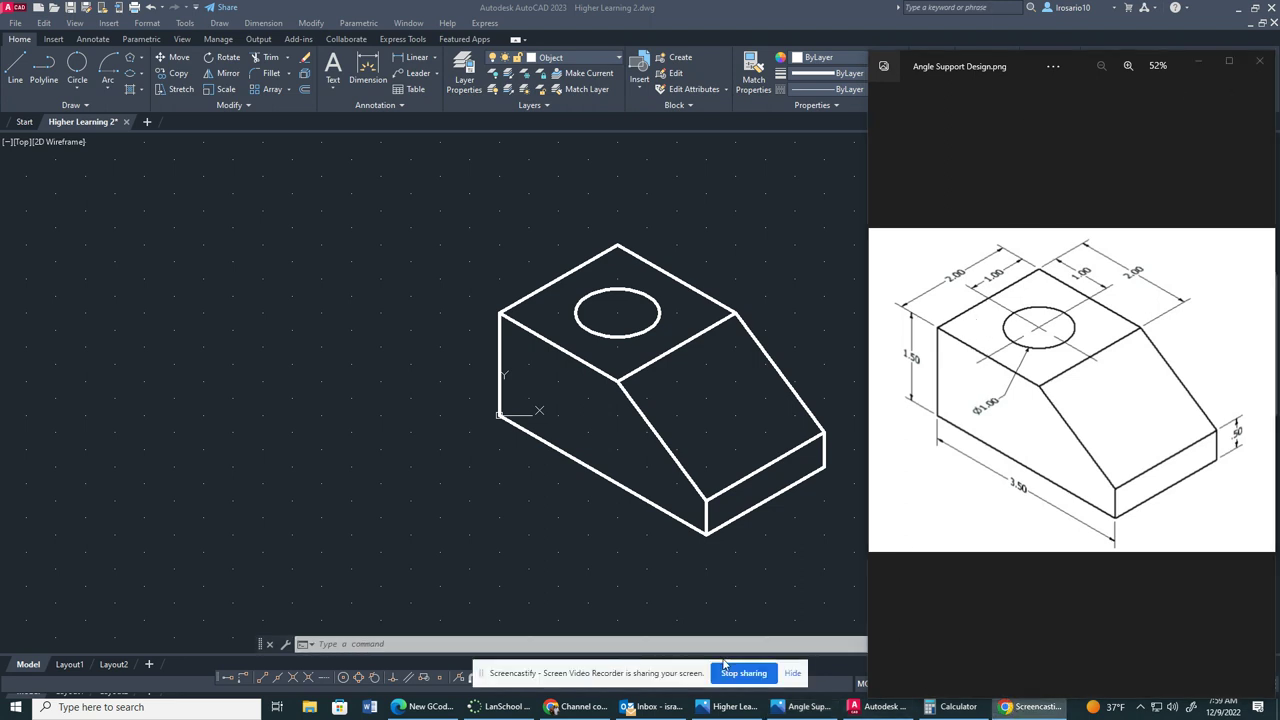